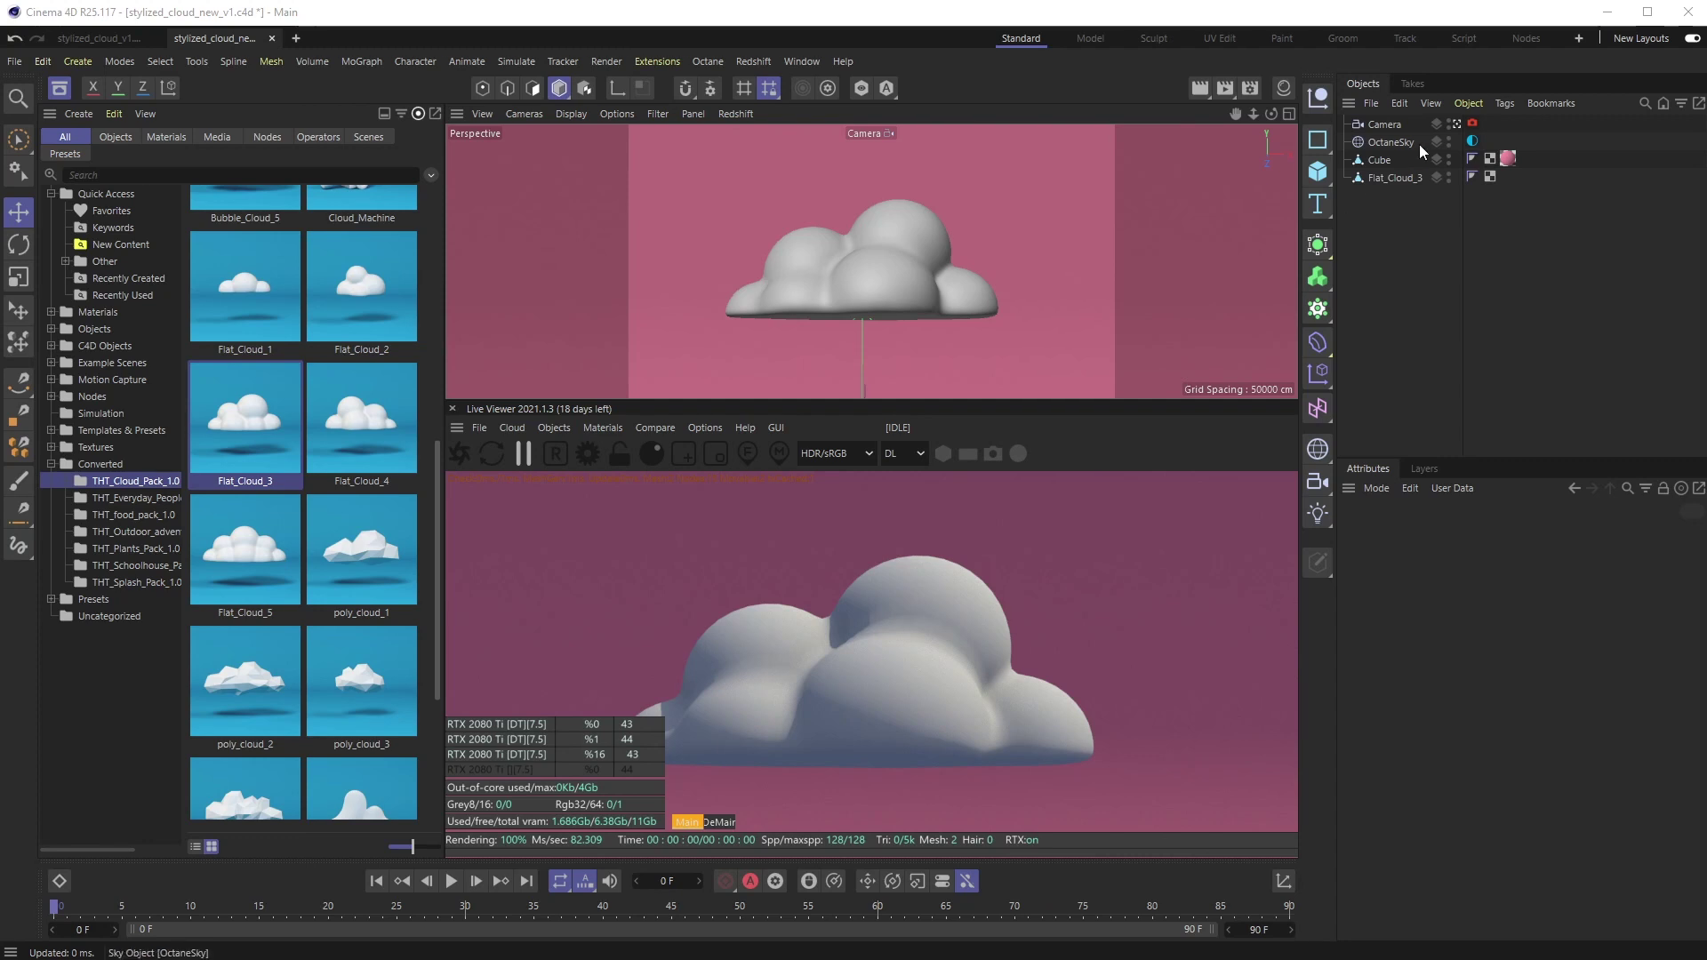
Check the OctaneSky environment settings and select the Flat_Cloud_3 mesh
click(1391, 142)
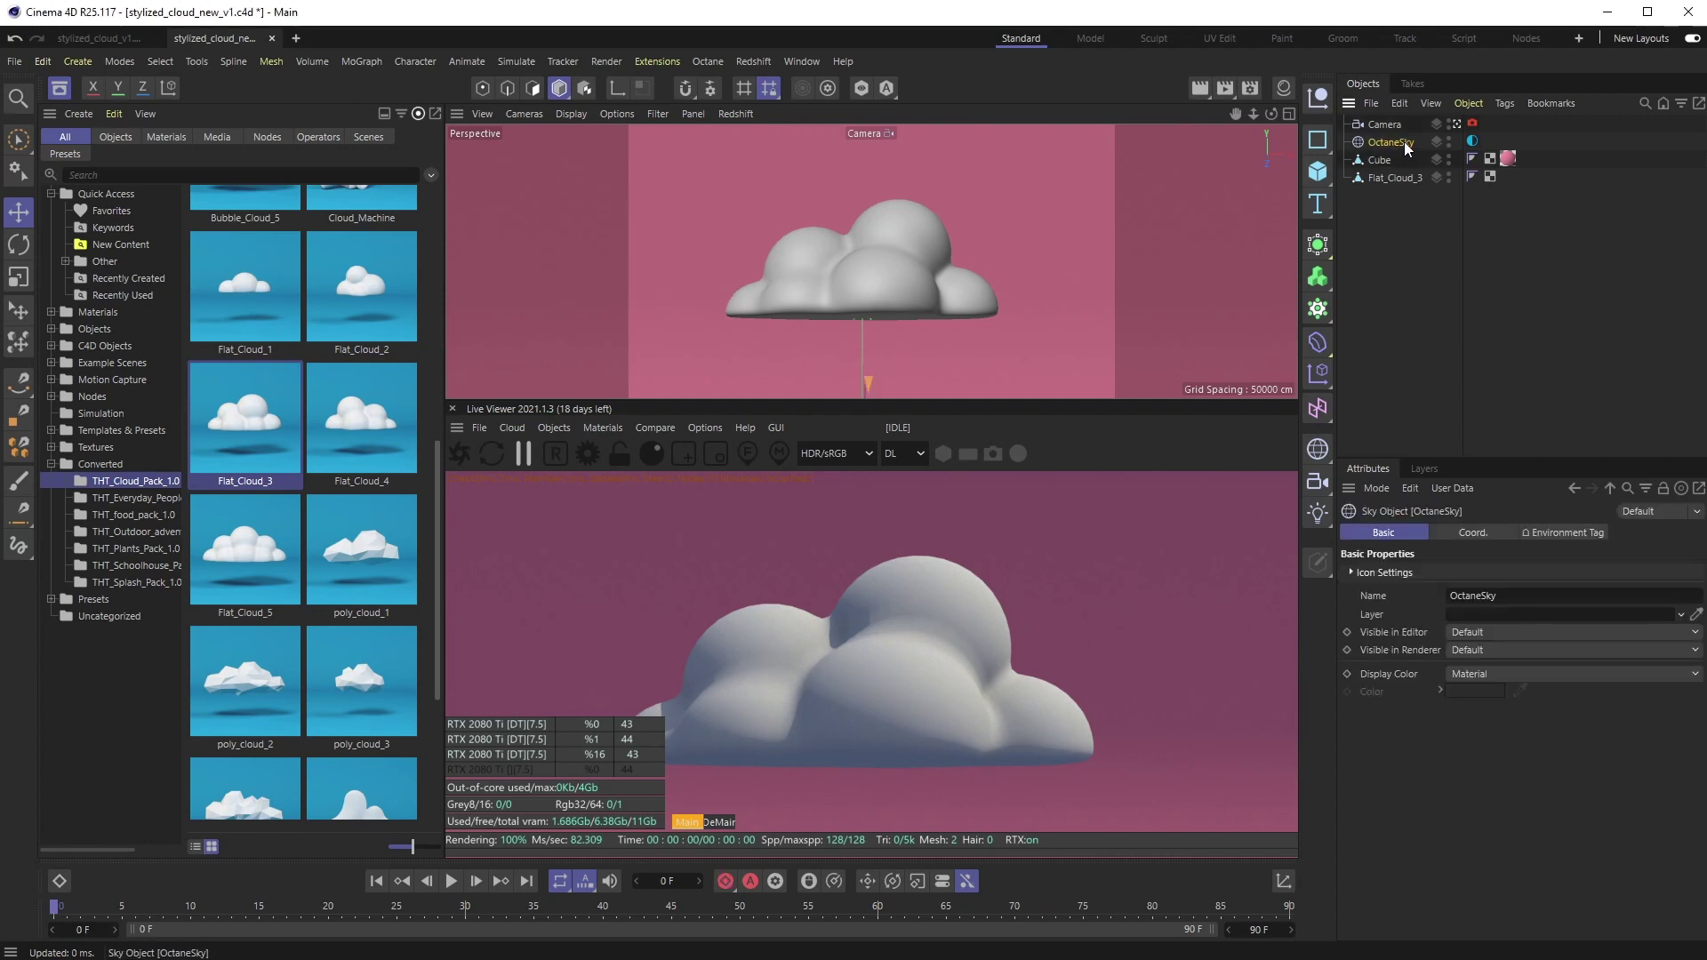
click(1473, 141)
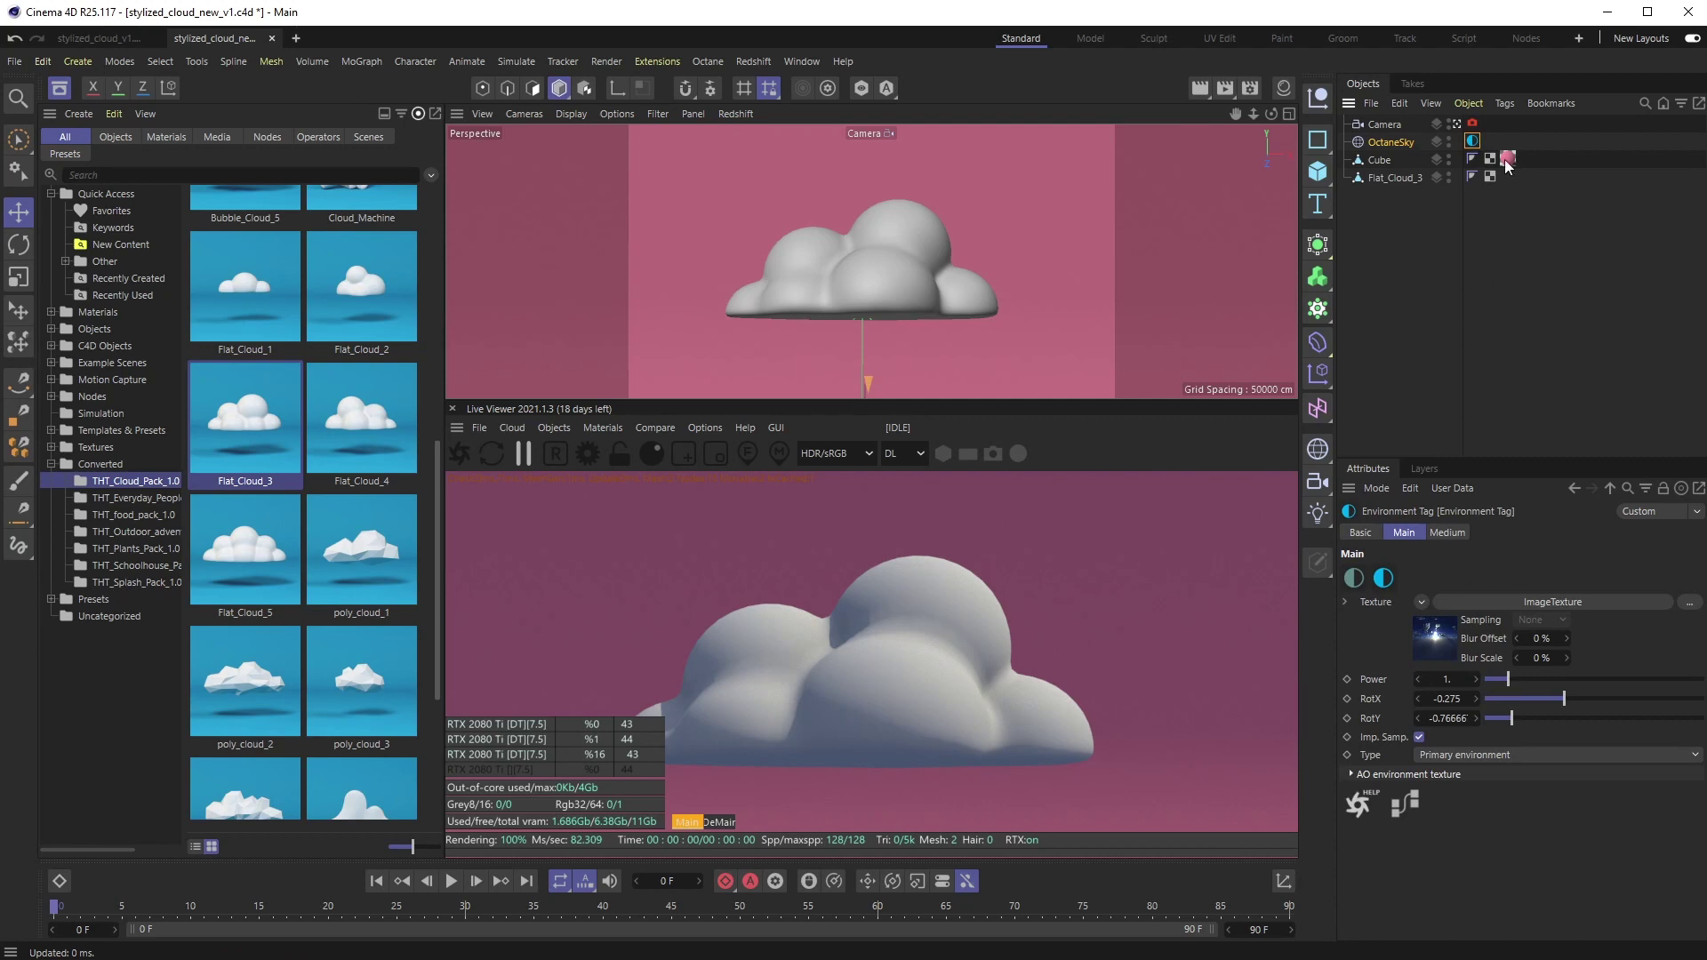
click(1407, 178)
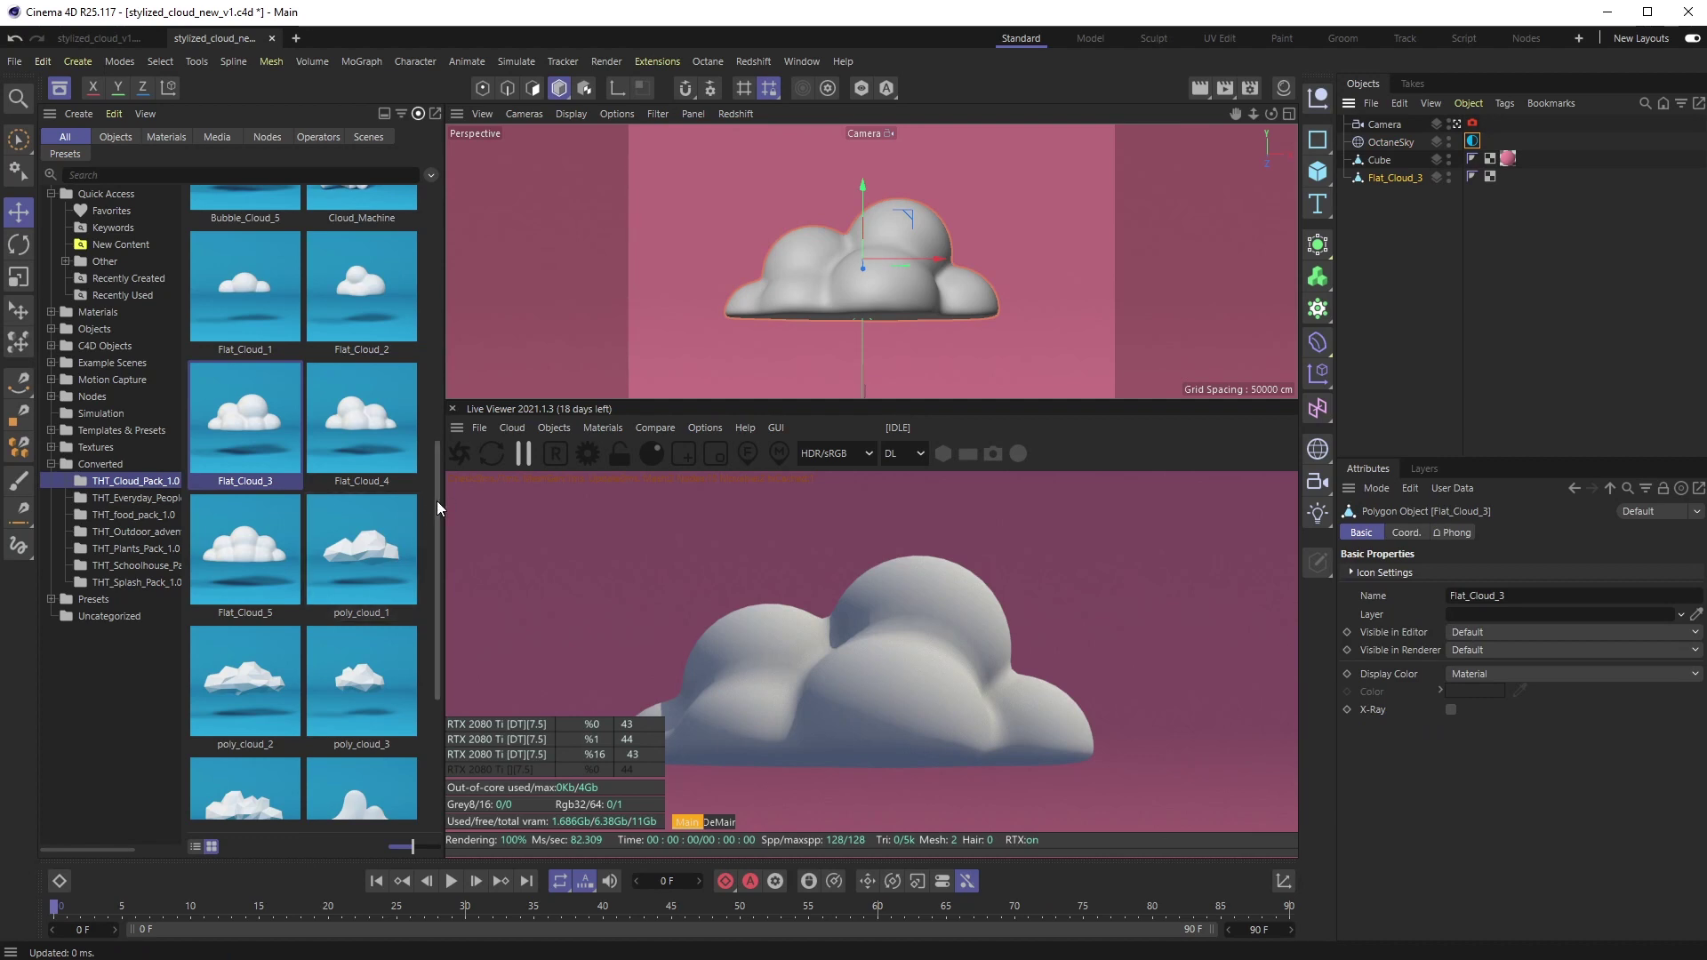
drag(436, 500, 448, 537)
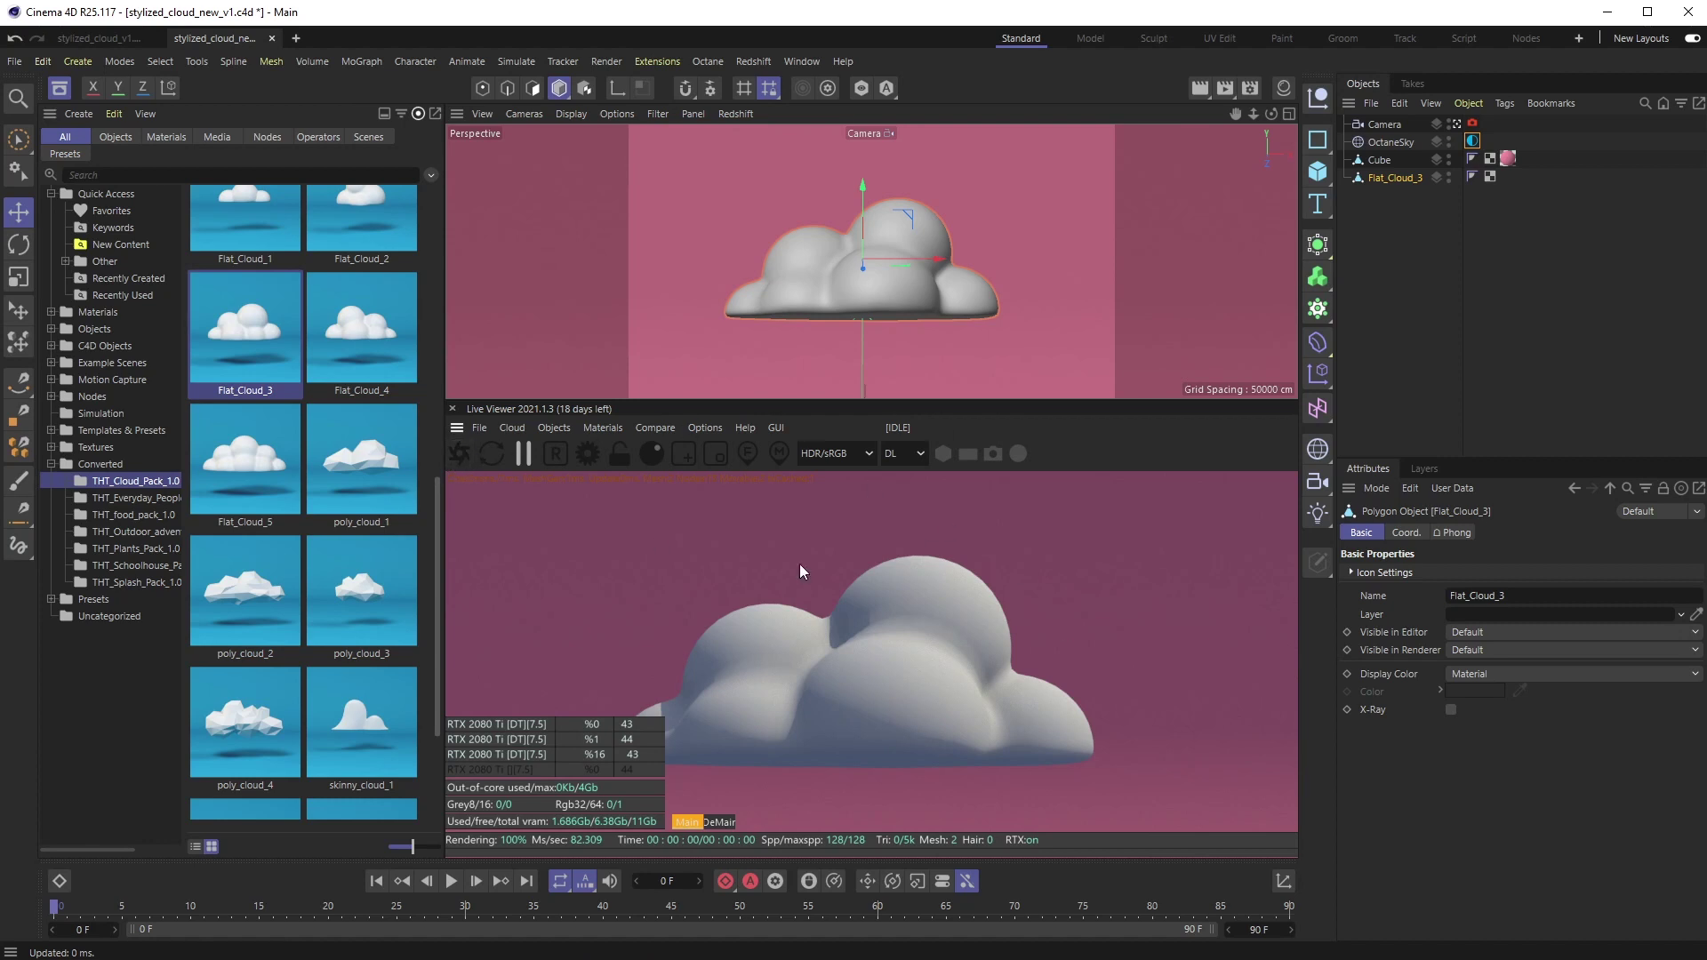
Nest Flat_Cloud_3 under a new Volume Builder and close the Content Browser
click(1318, 278)
mouse_move(1395, 196)
mouse_down()
mouse_move(1379, 185)
mouse_move(1396, 196)
mouse_move(1408, 178)
mouse_up()
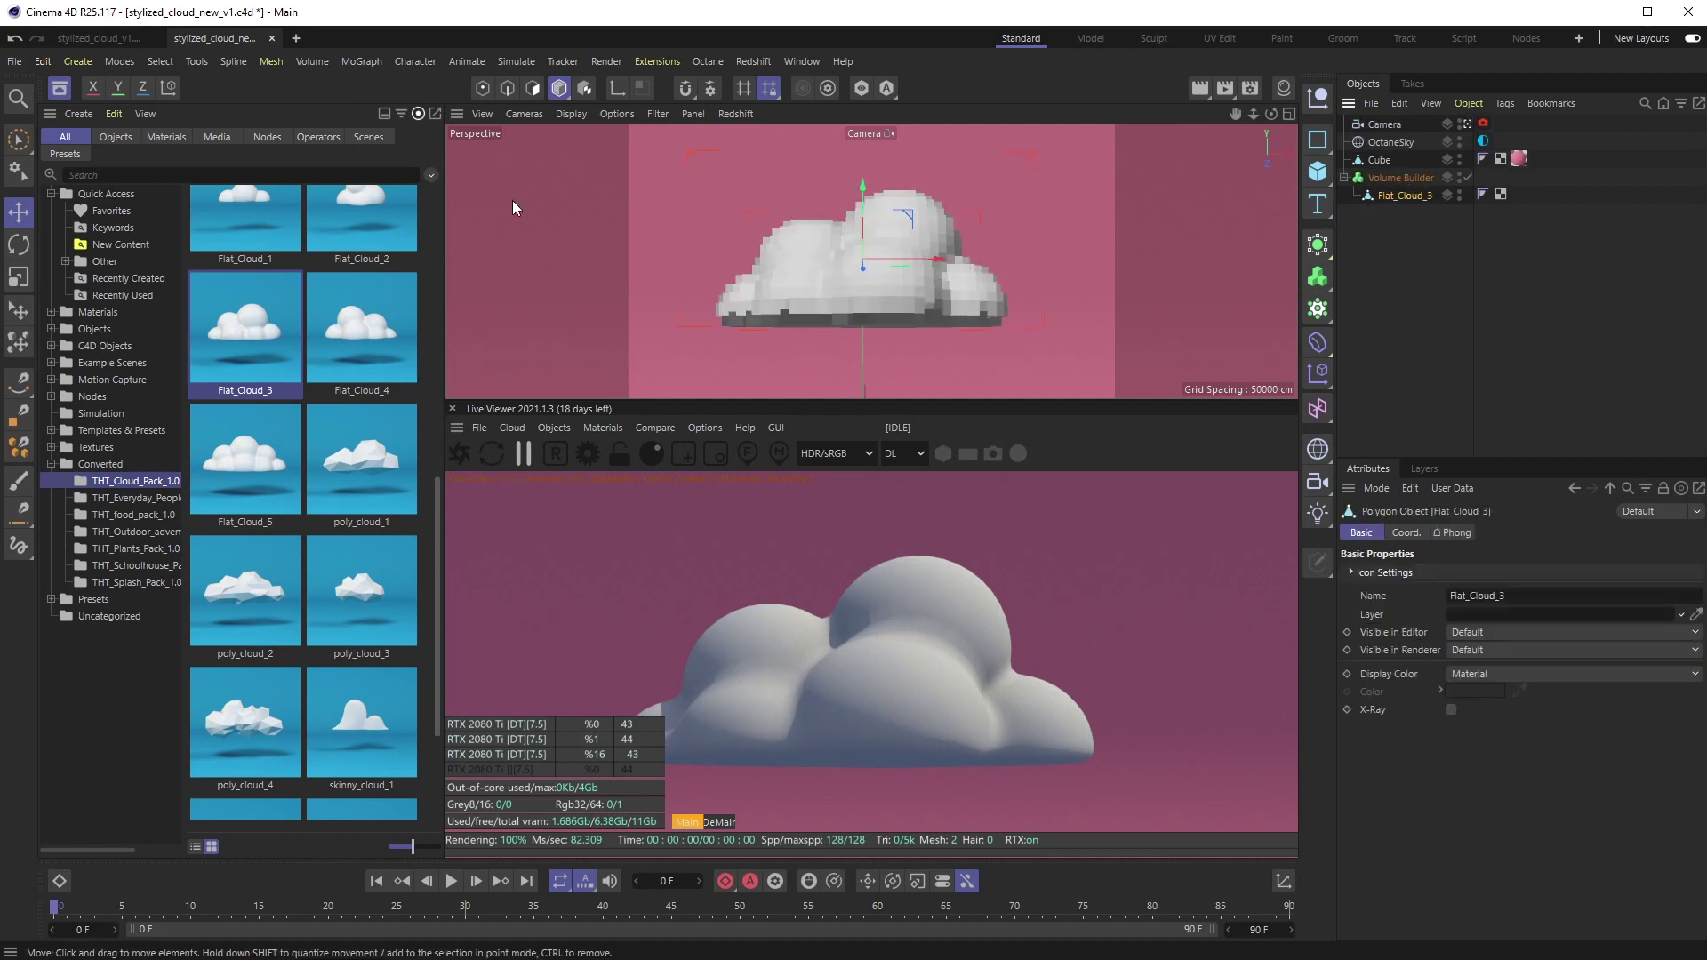
click(50, 114)
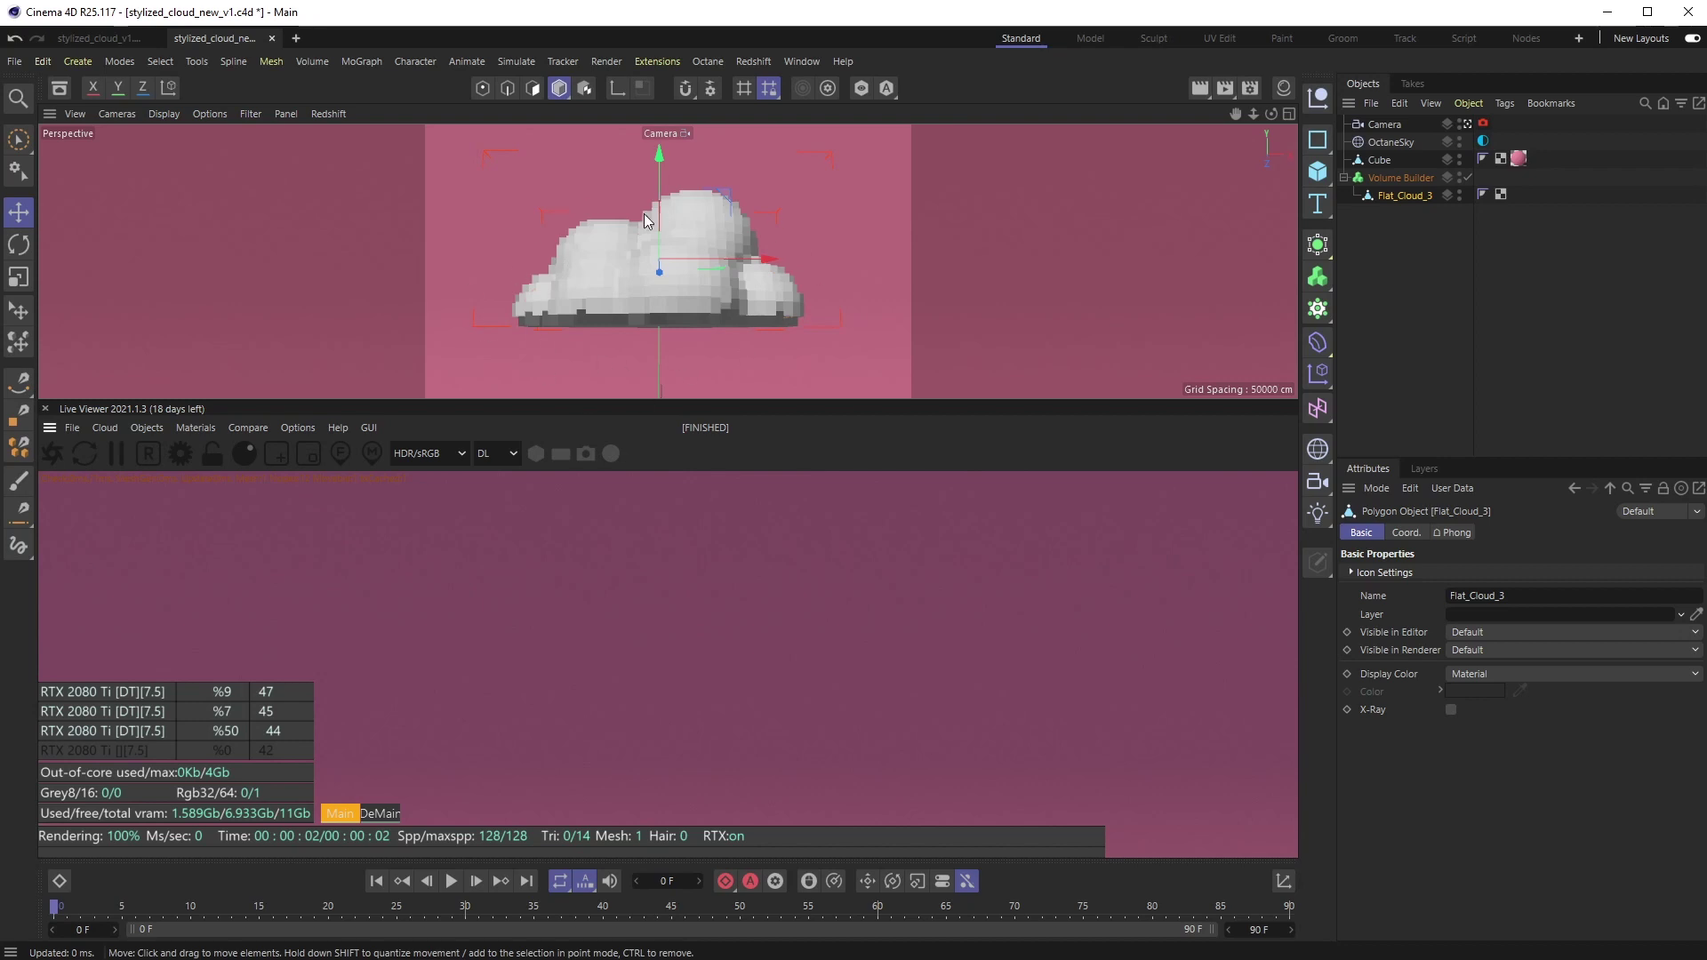
Switch the Volume Builder's volume type to Fog with 2 cm voxels and restart the Octane render
click(1412, 182)
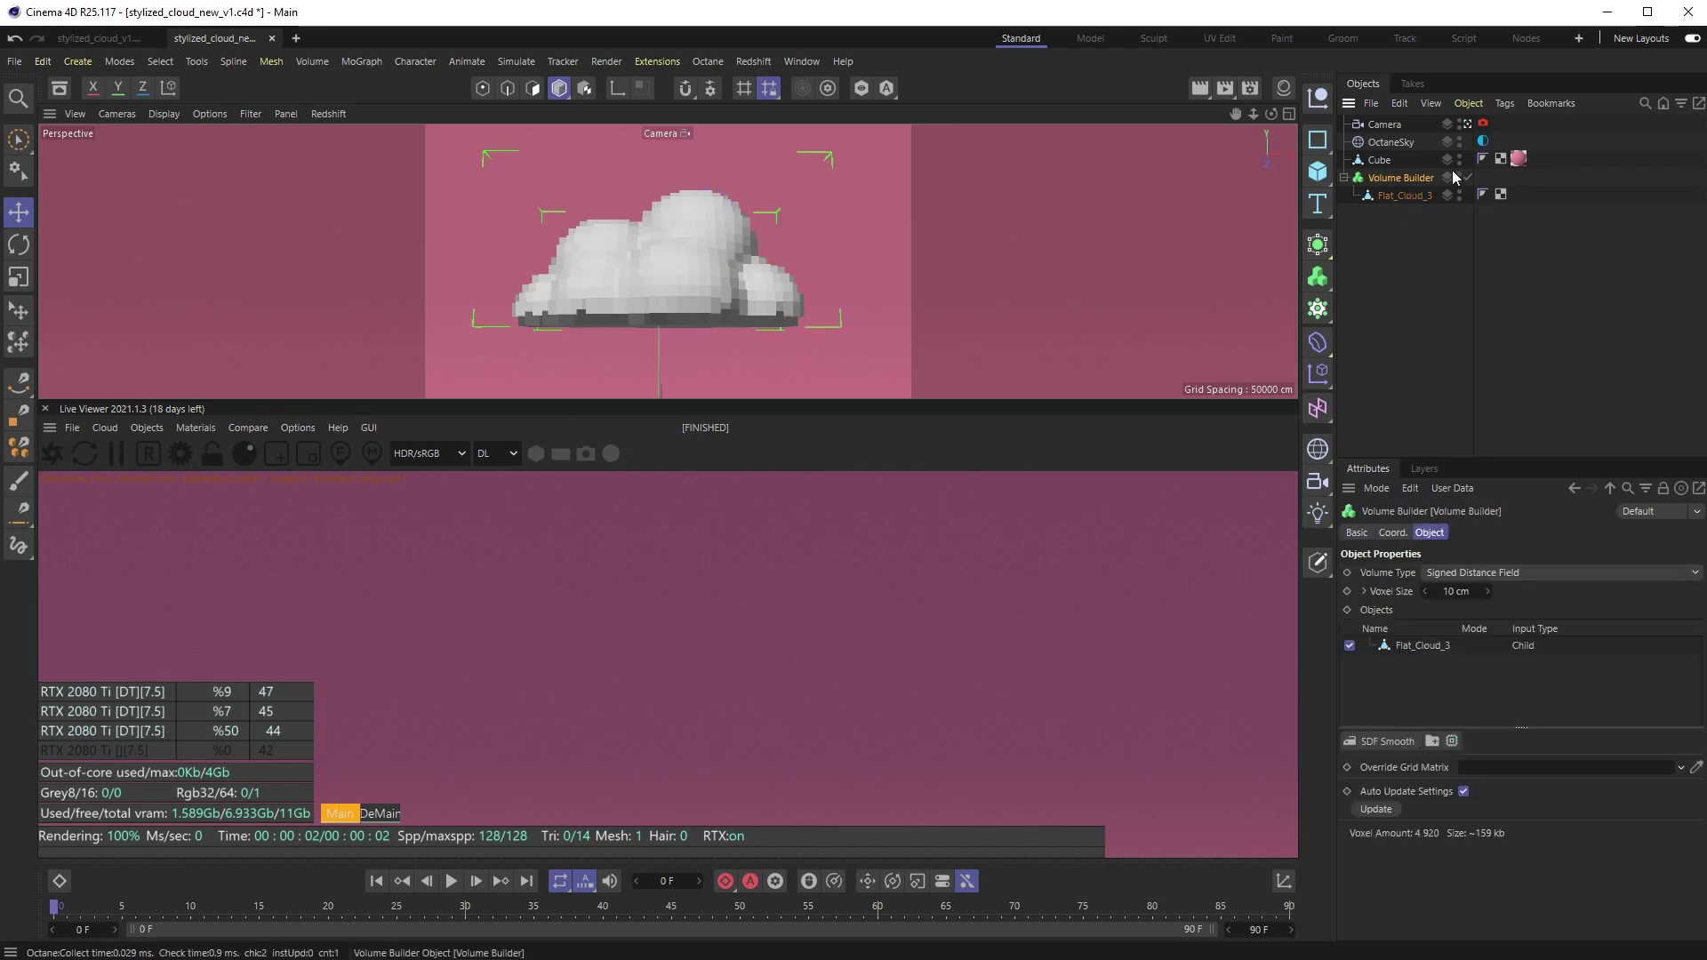
click(1457, 576)
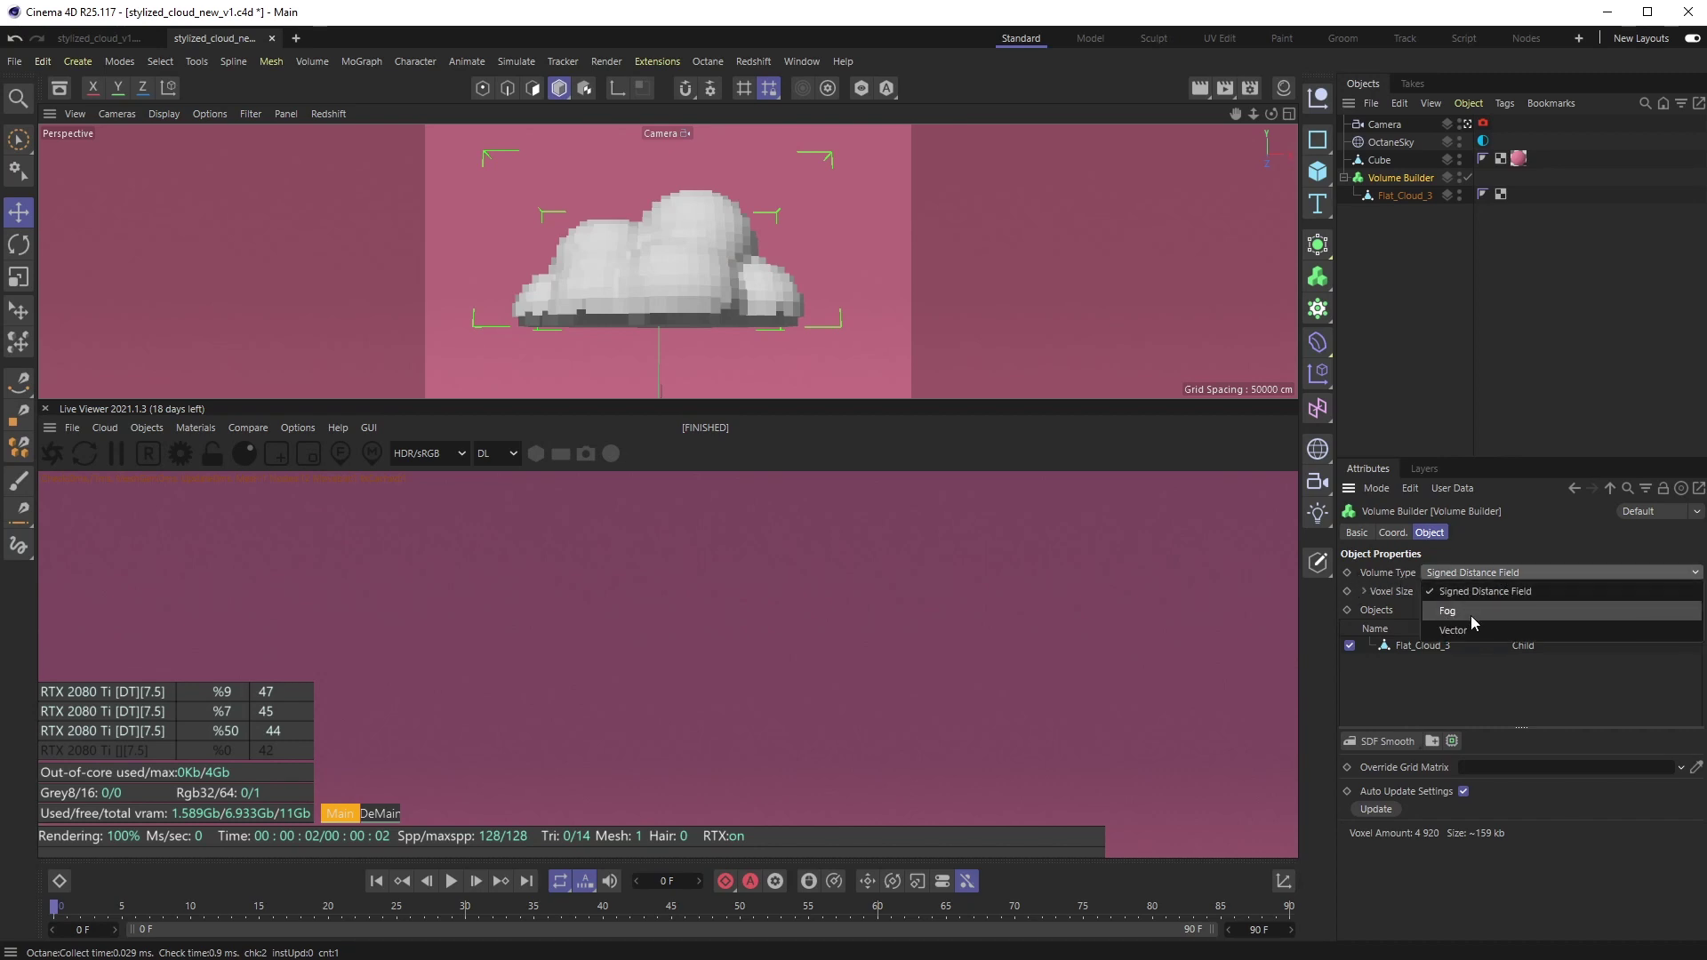
click(1471, 616)
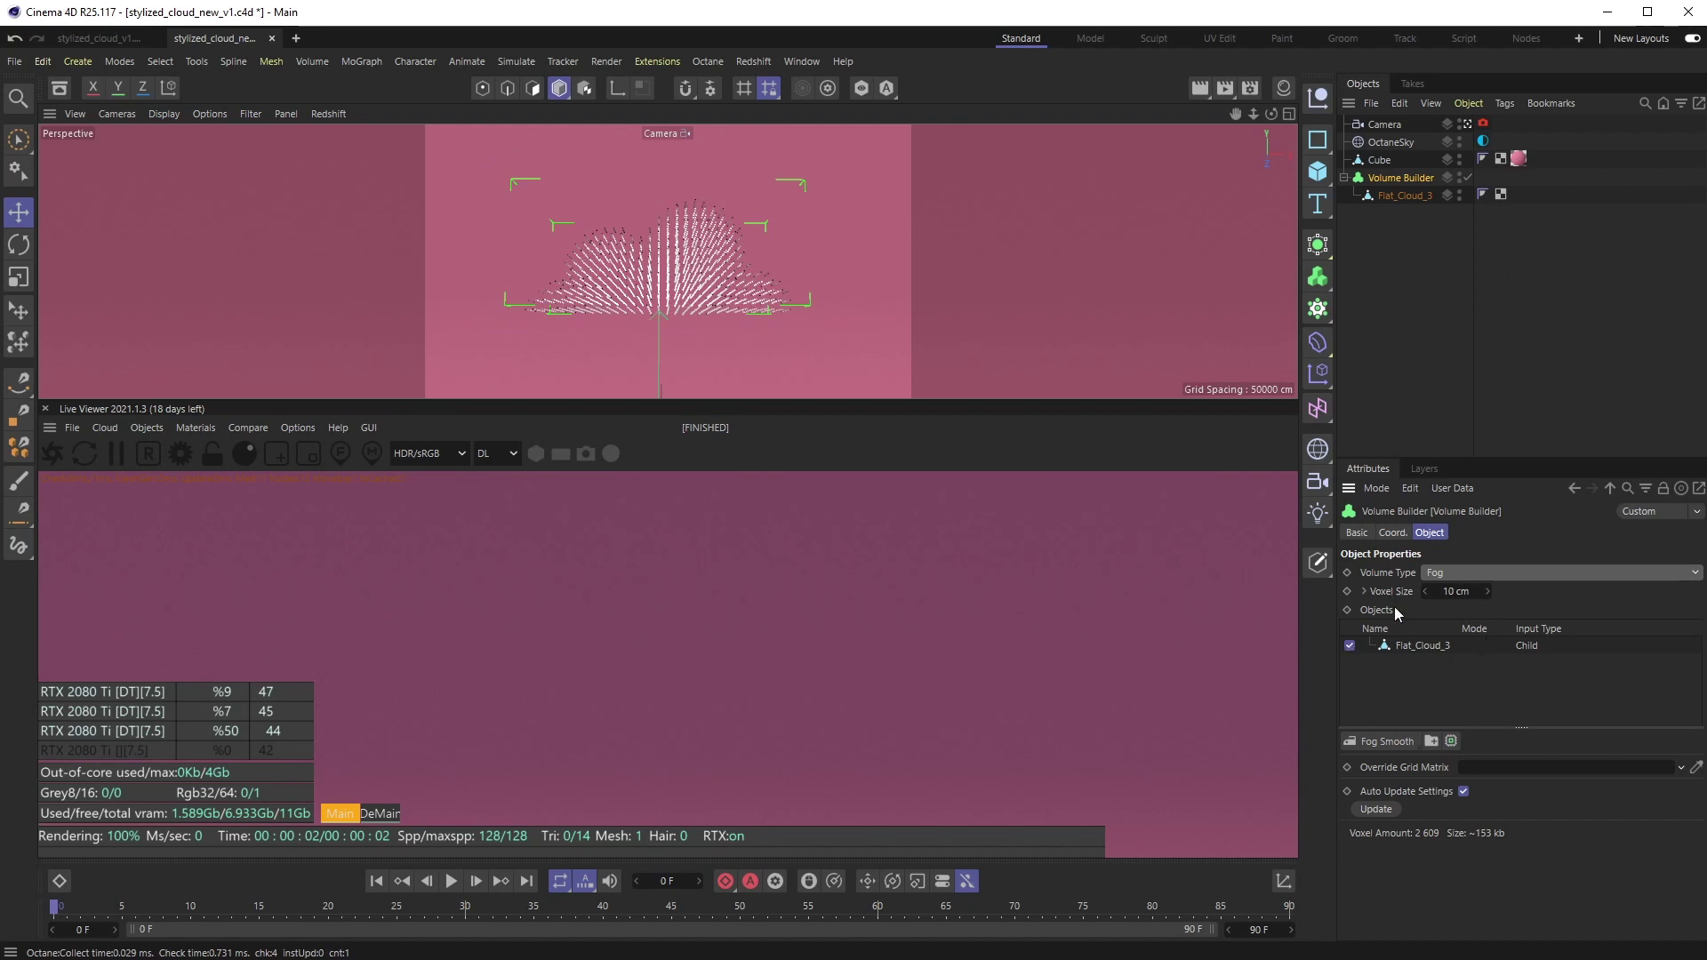
double_click(1457, 591)
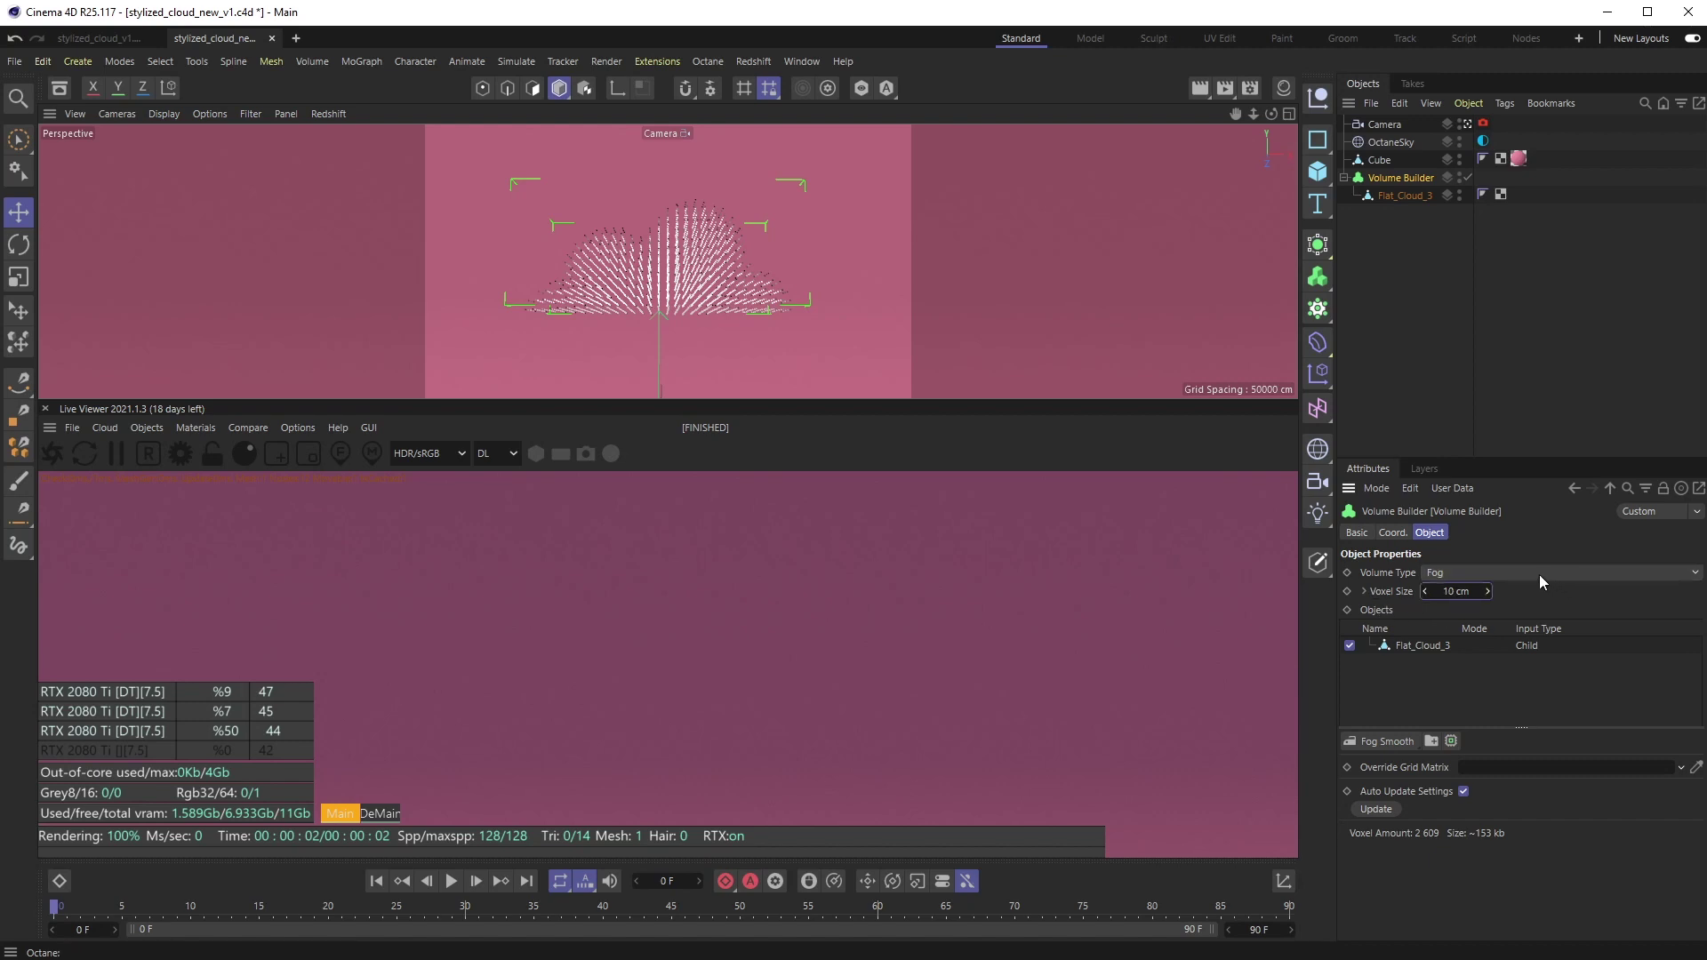
text(2)
key(Return)
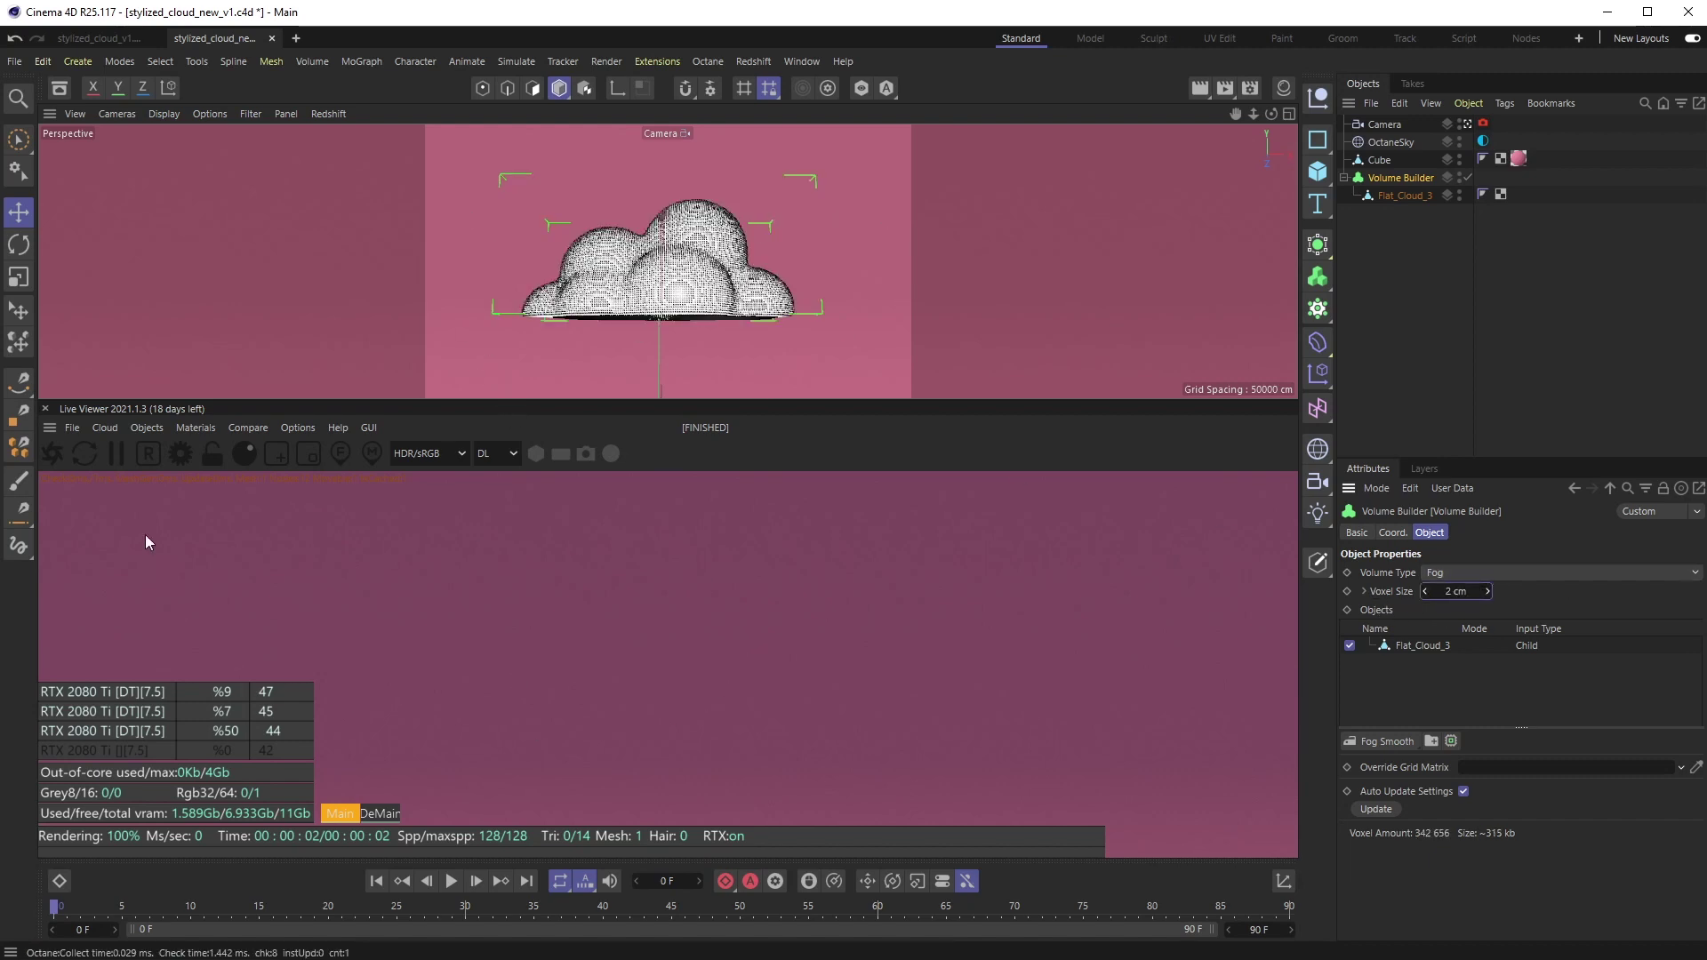
click(53, 455)
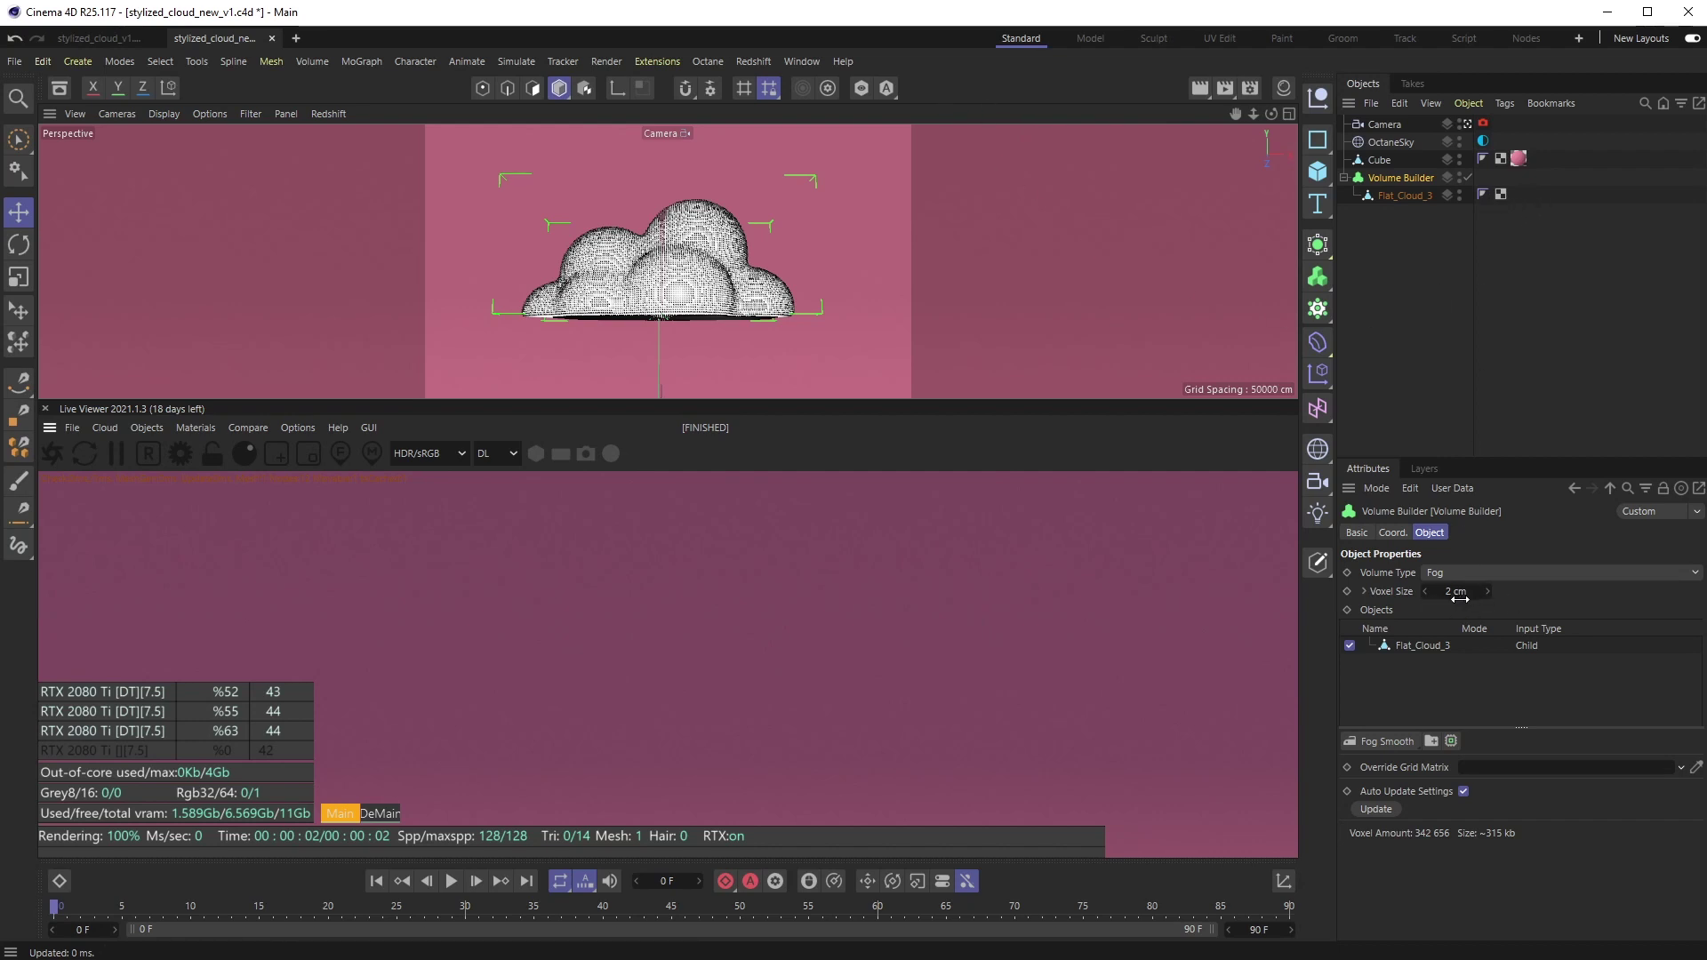
right_click(1406, 179)
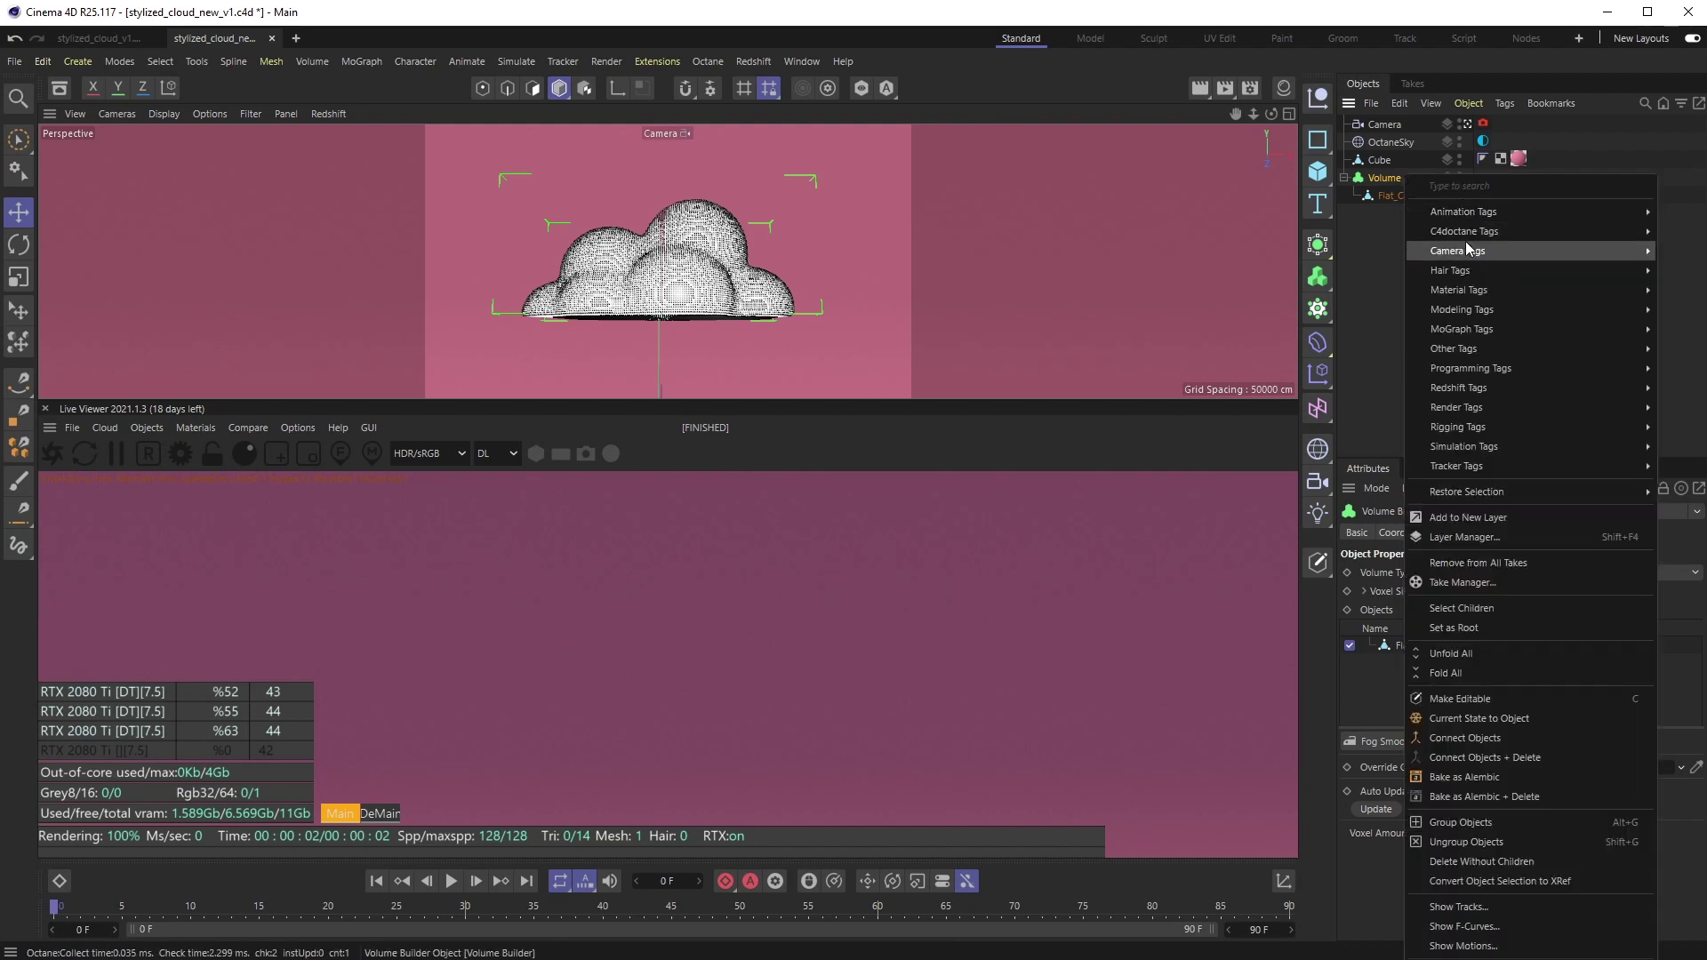
Add an Octane ObjectTag to the Volume Builder and enlarge the Live Viewer area
mouse_move(1458, 240)
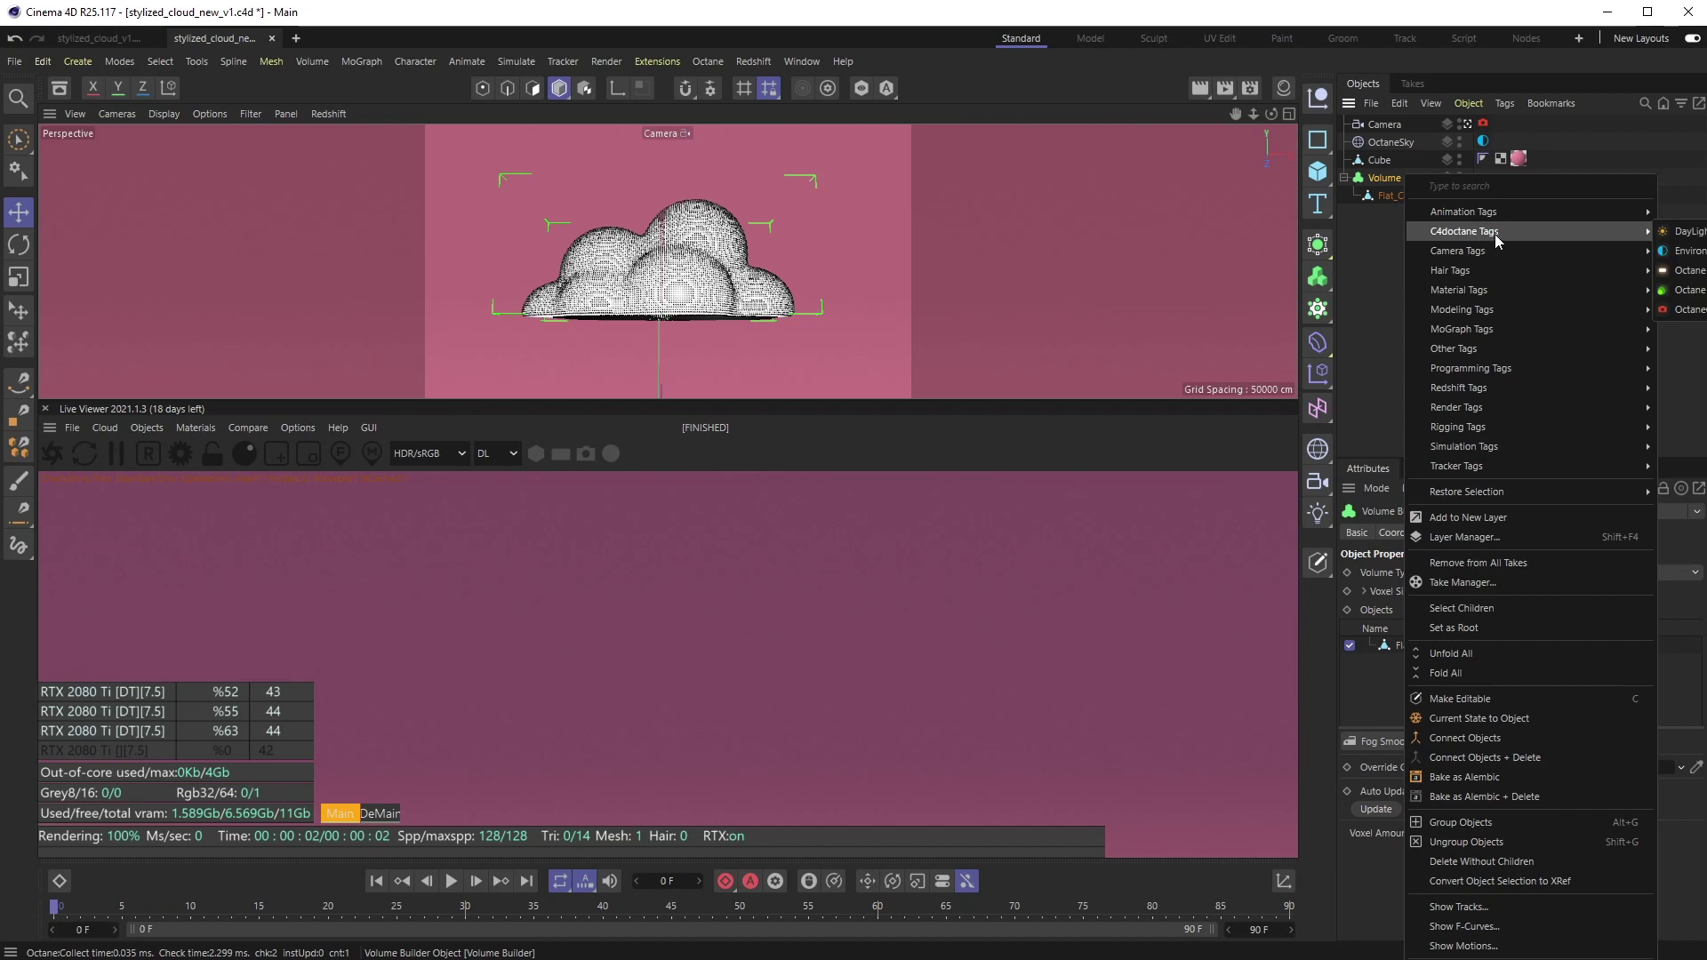
click(1690, 290)
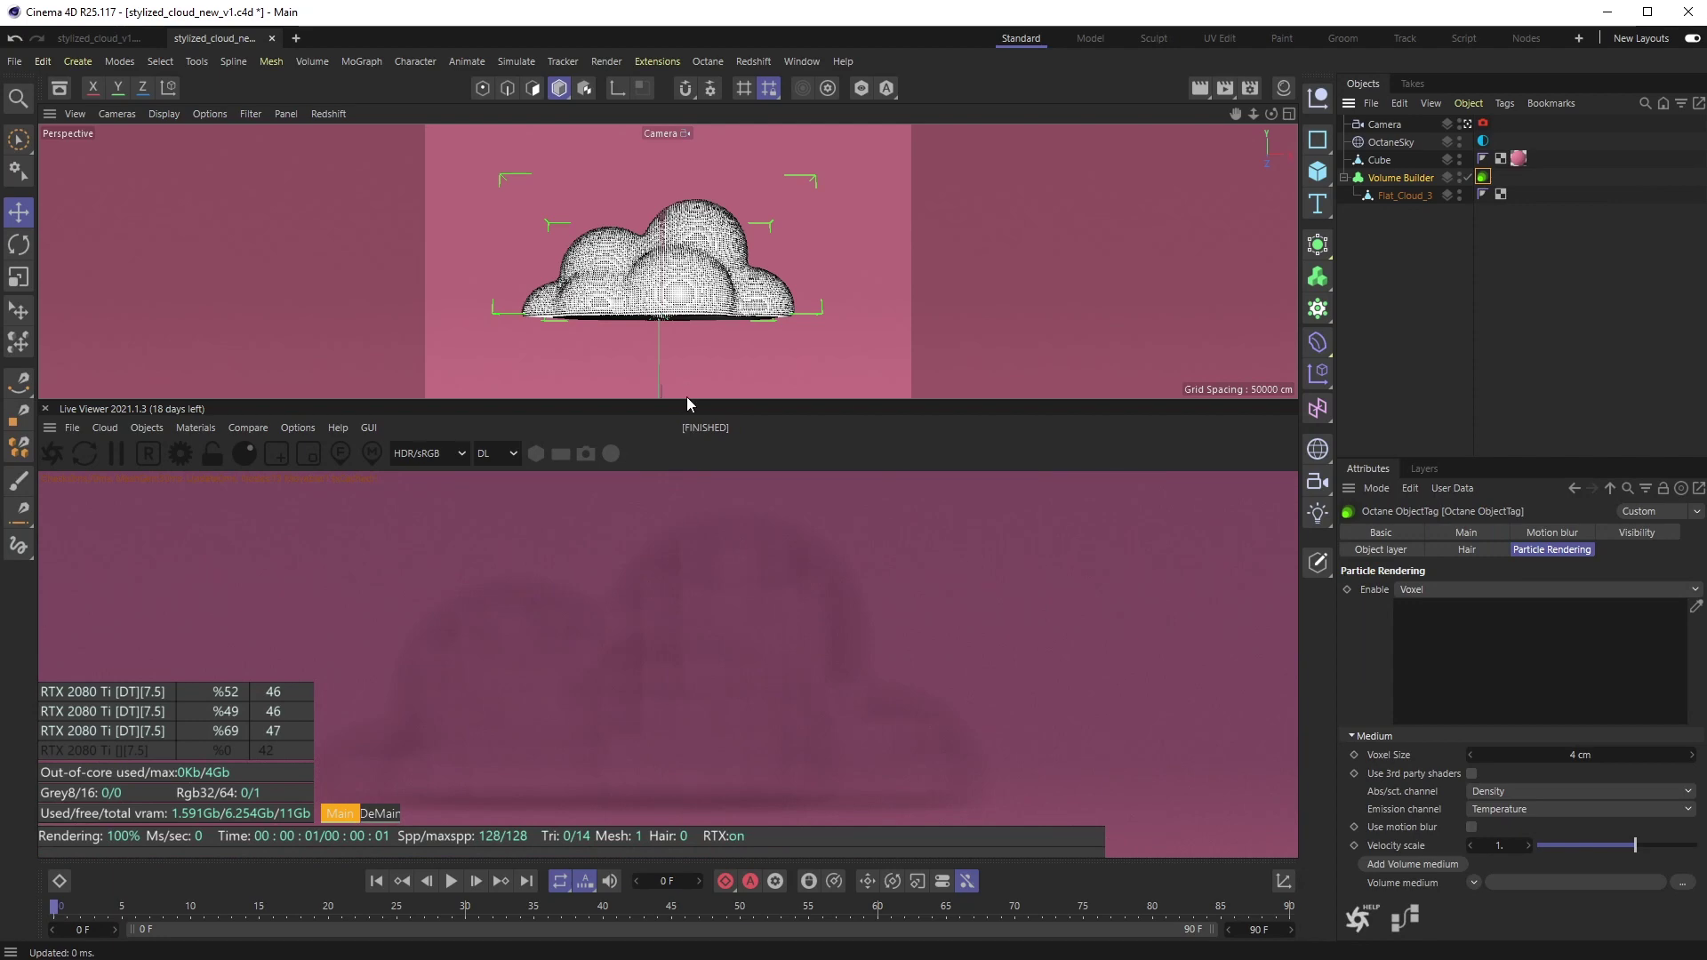
drag(690, 402, 703, 312)
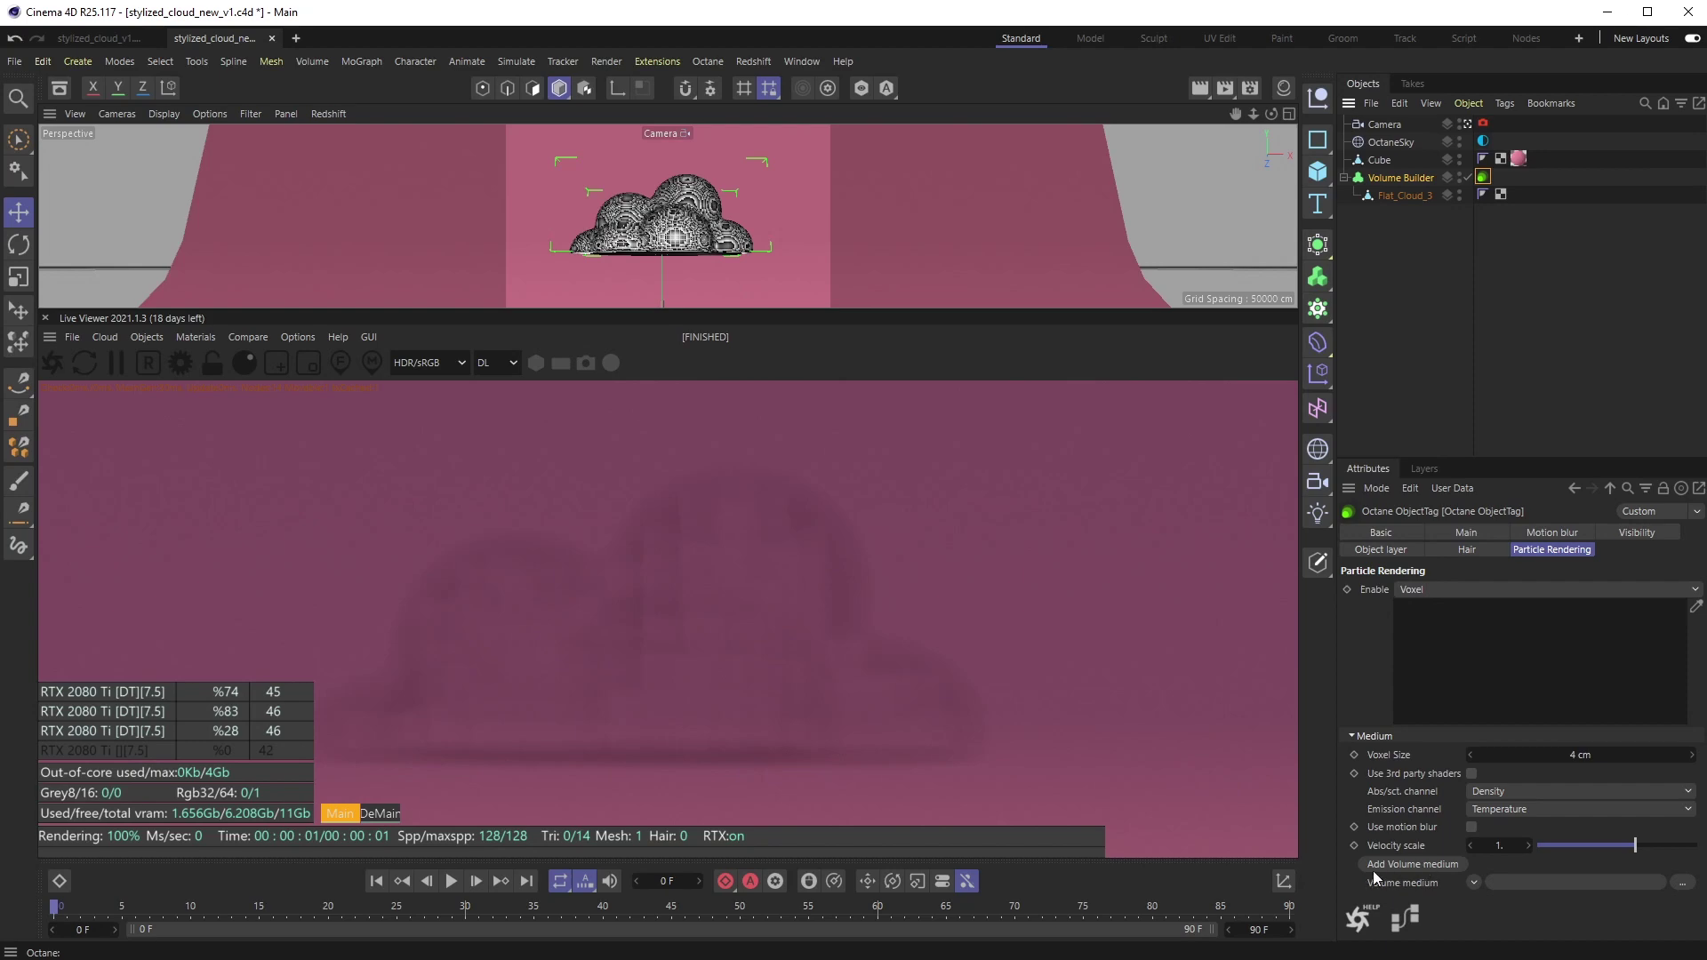
Add a volume medium in the Octane tag's Particle Rendering tab and view its settings
click(1450, 866)
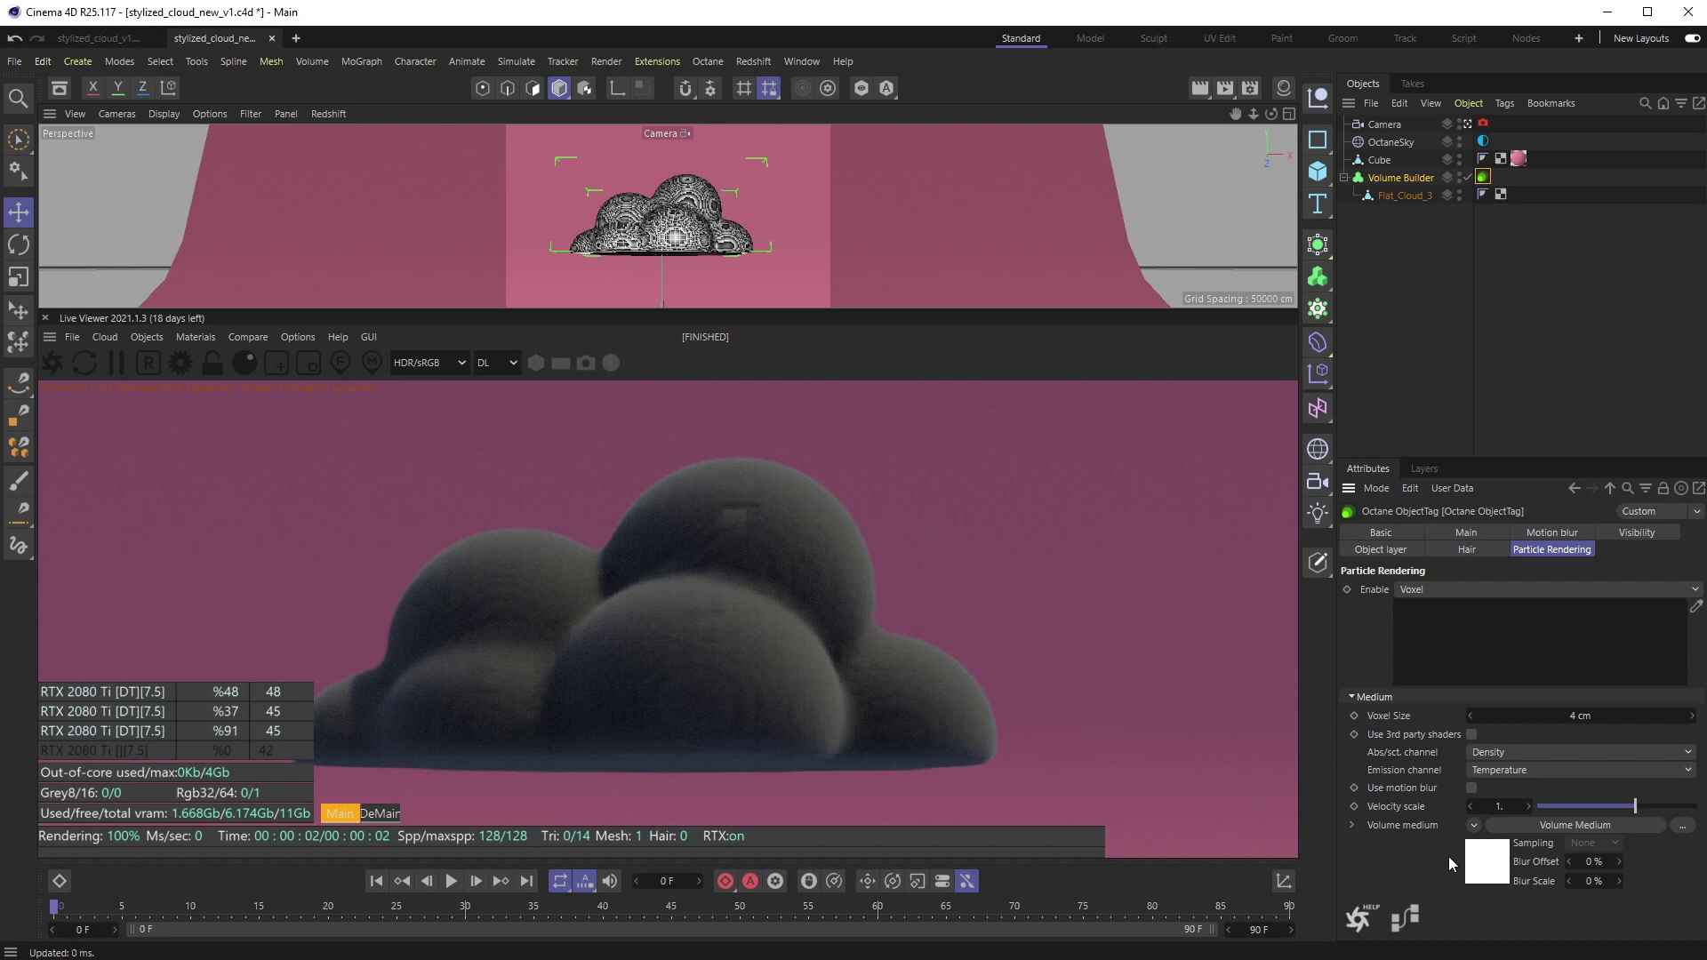
click(1570, 826)
Set the volume medium's Absorption RgbSpectrum colour to white
click(1351, 608)
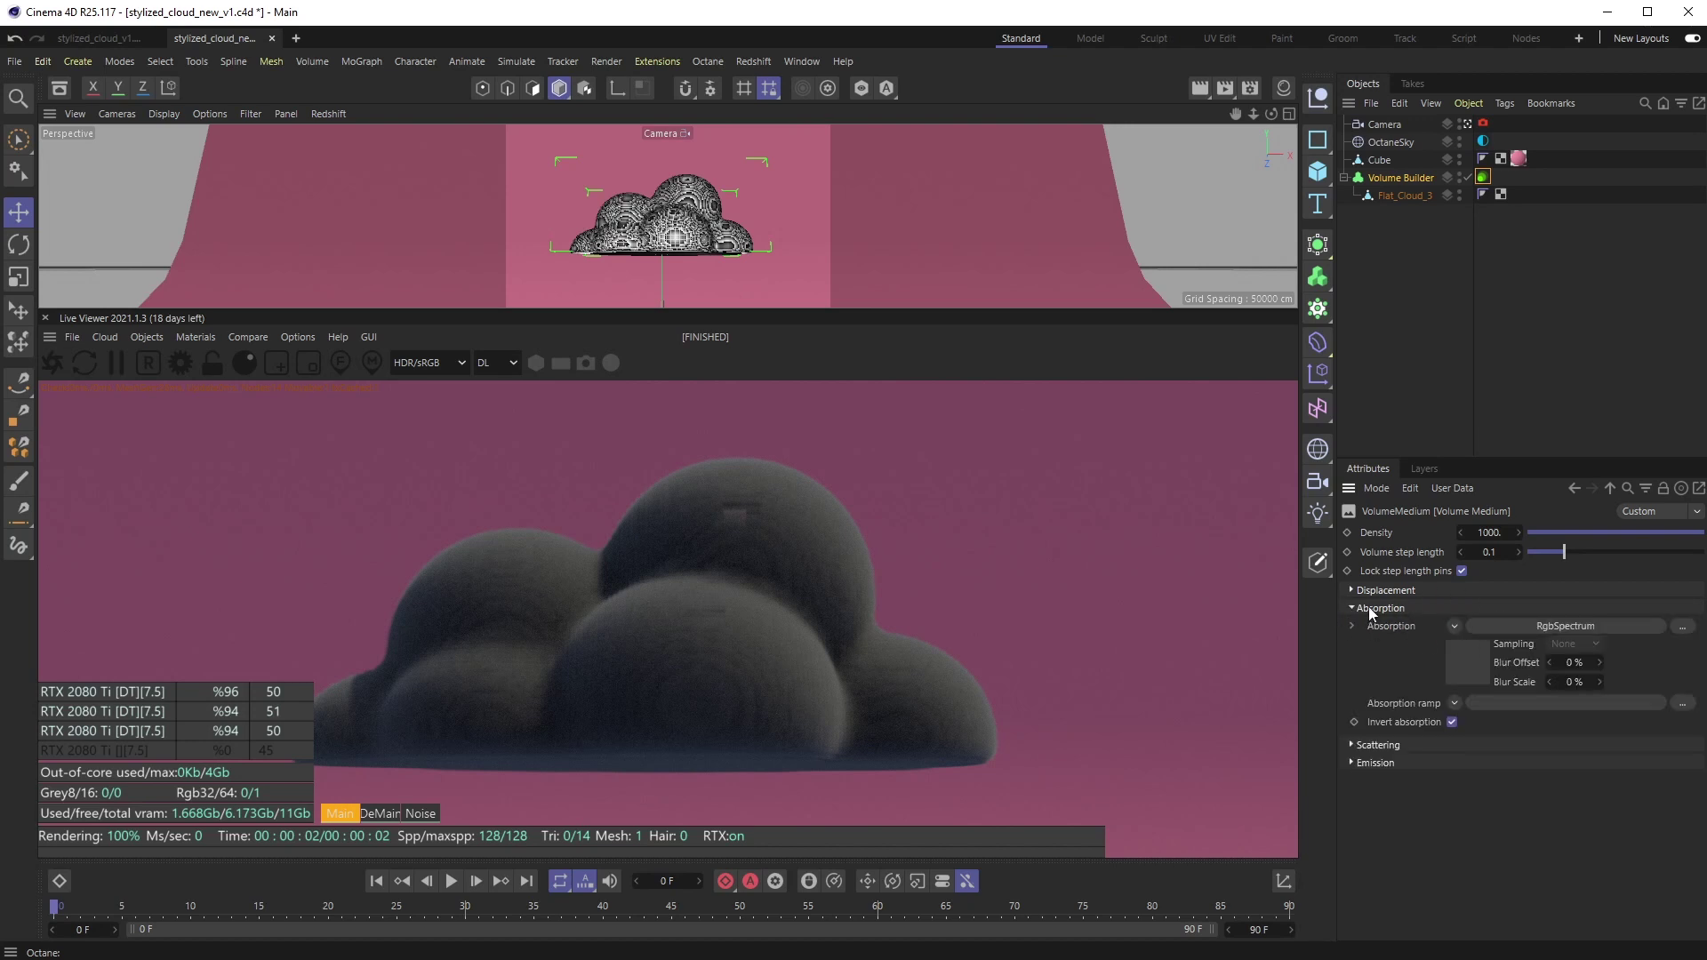
click(1528, 626)
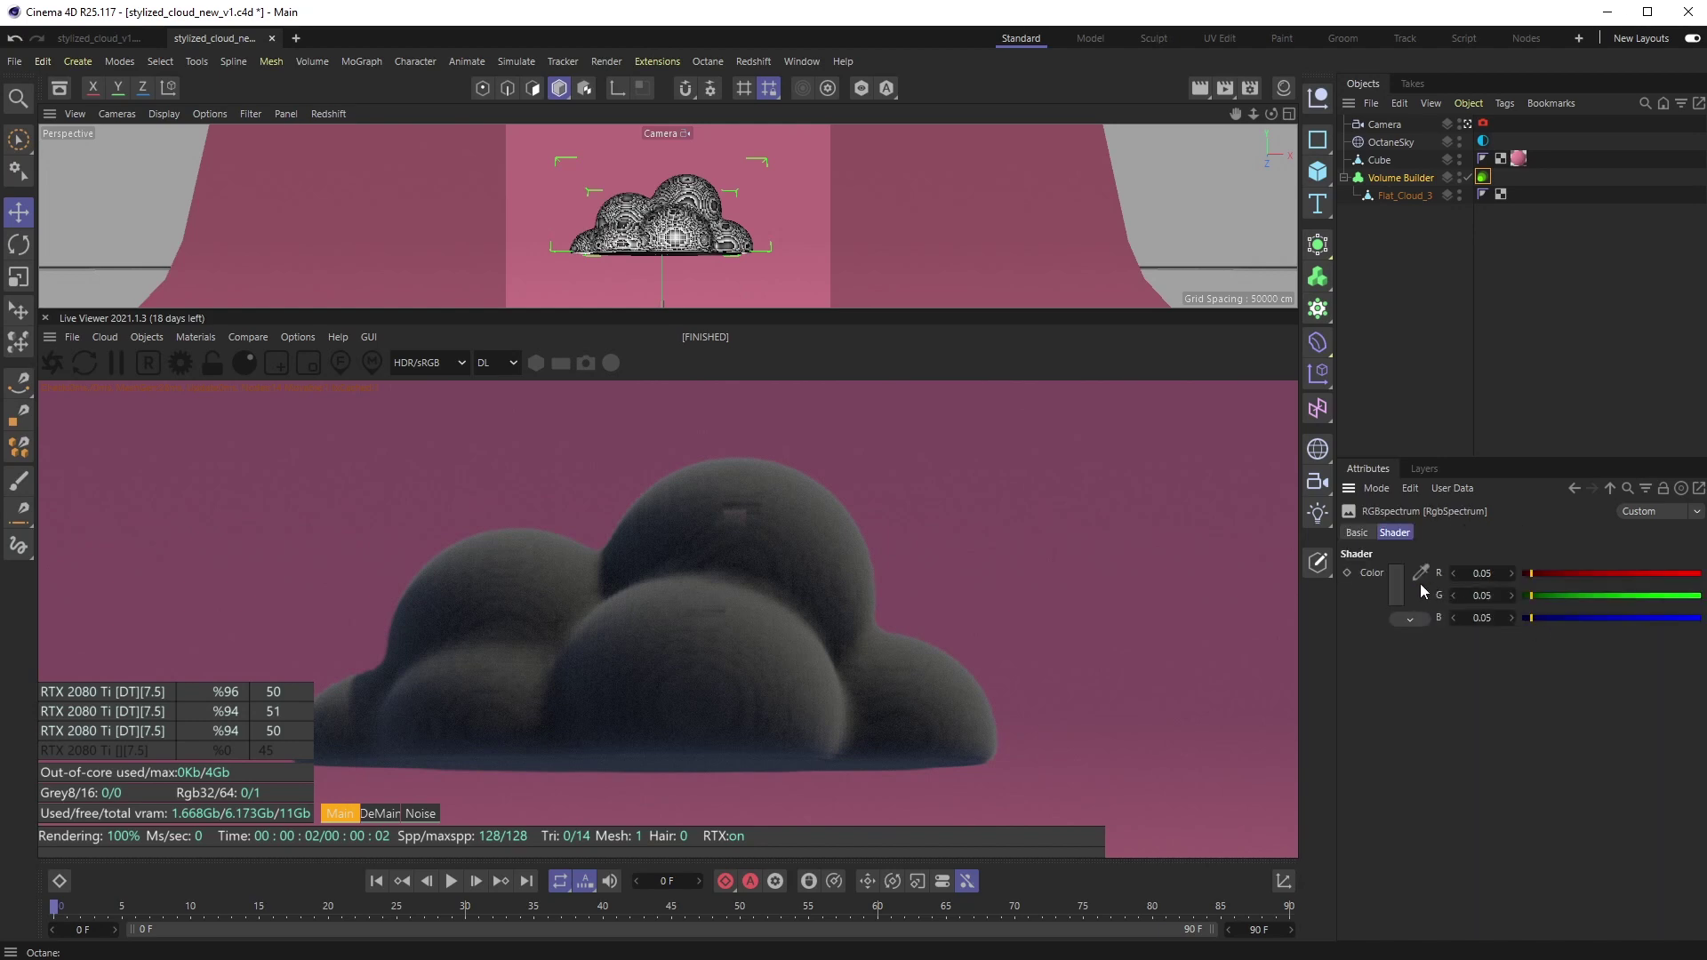
click(1396, 584)
drag(1224, 755, 1221, 690)
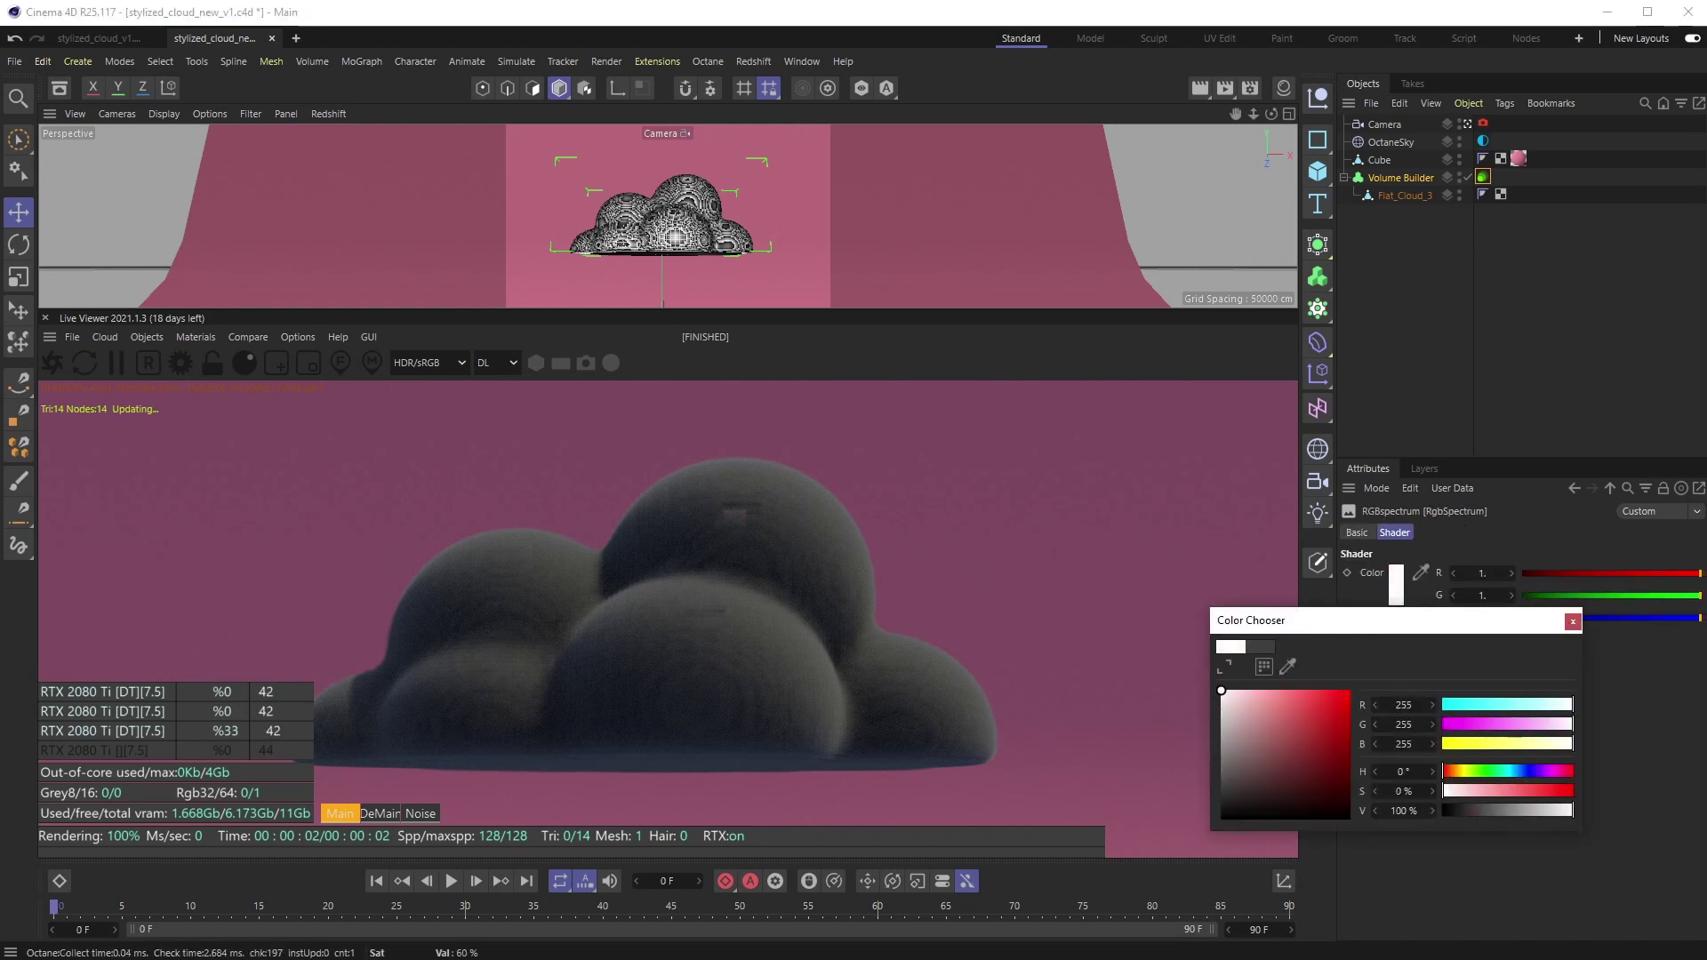
click(1574, 621)
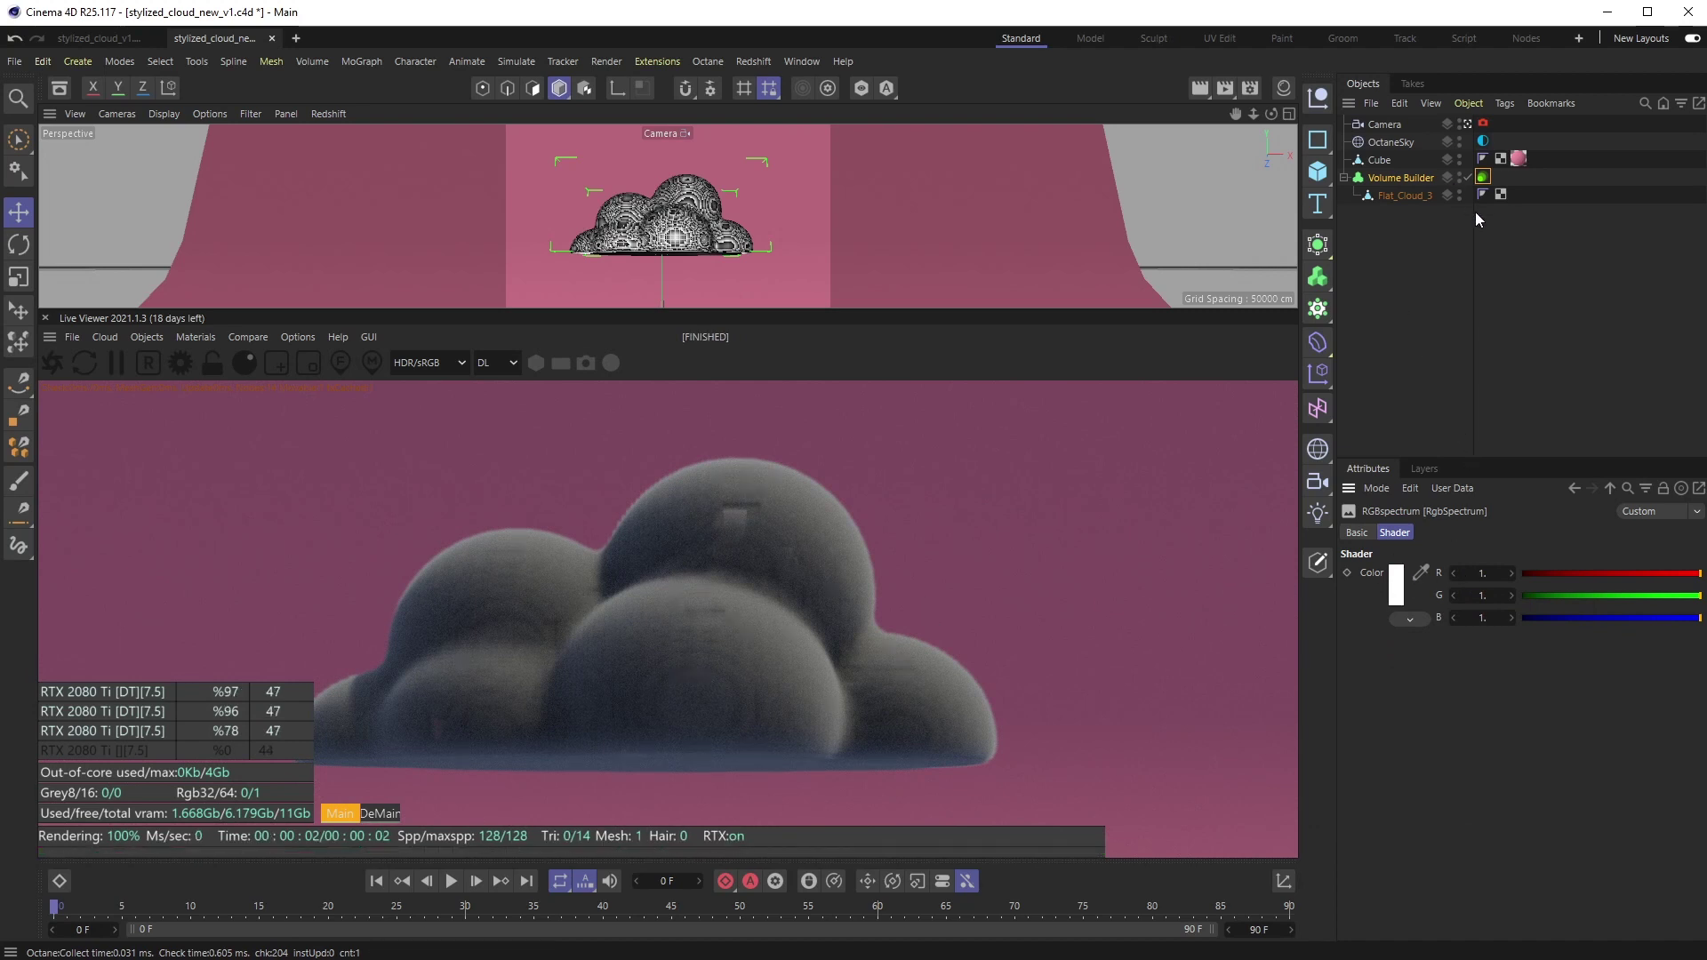
click(1608, 487)
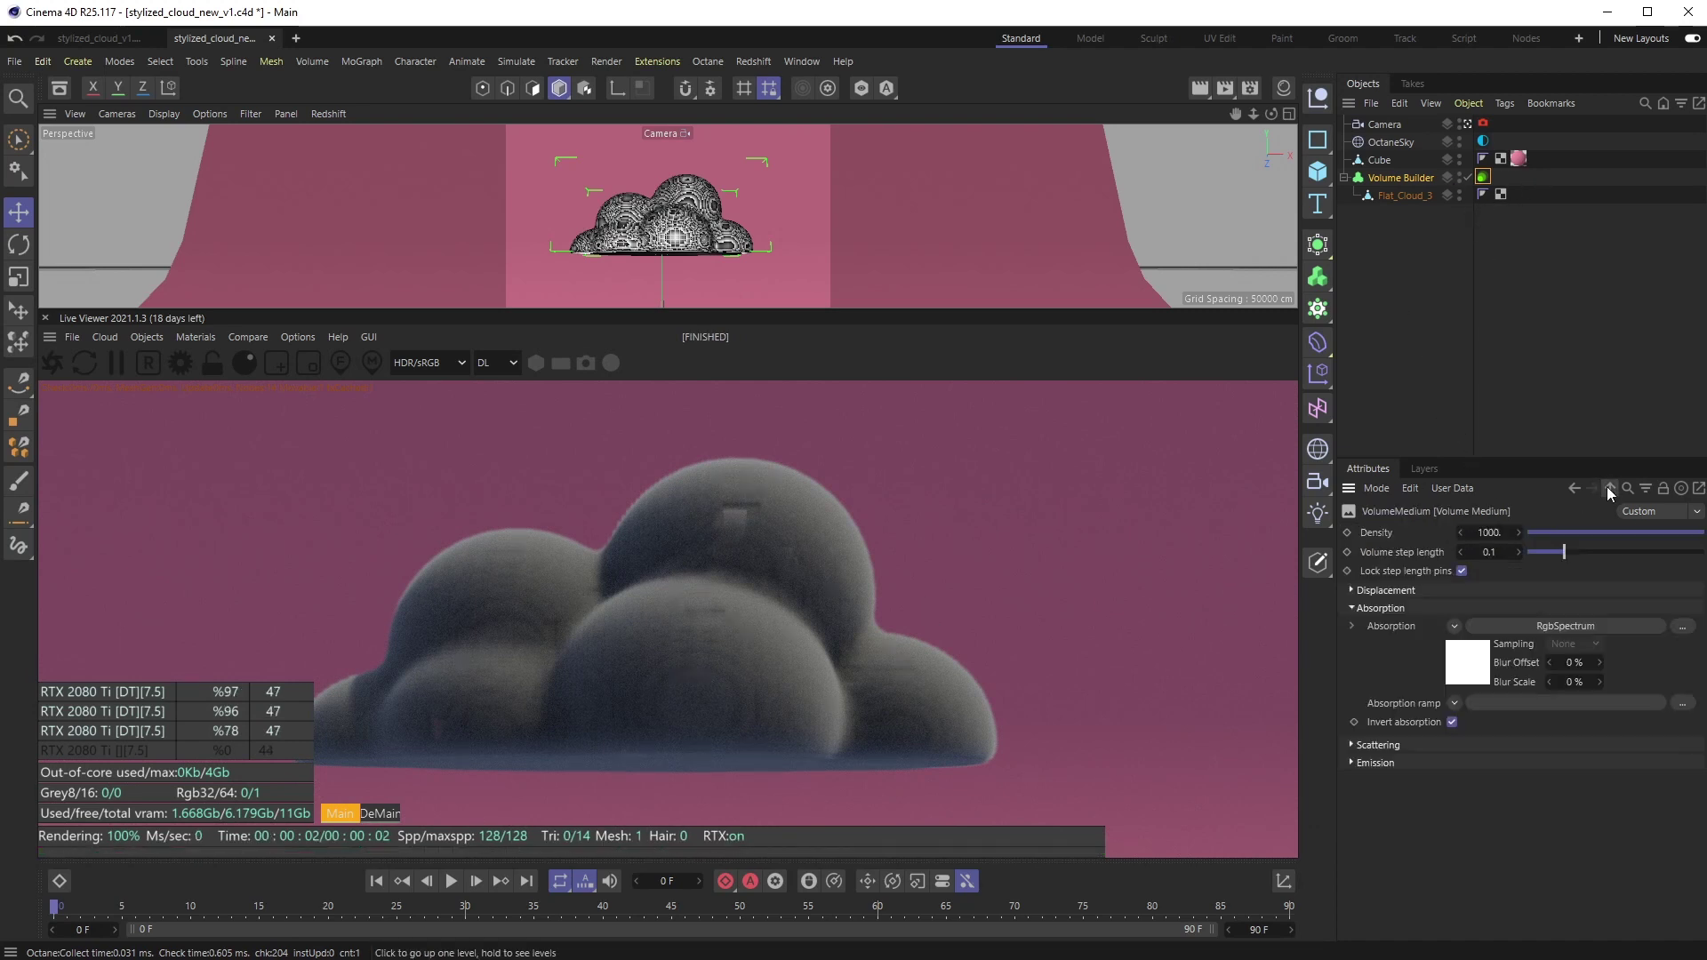
Set the Scattering RgbSpectrum colour to pale pink 255/239/239
click(1351, 746)
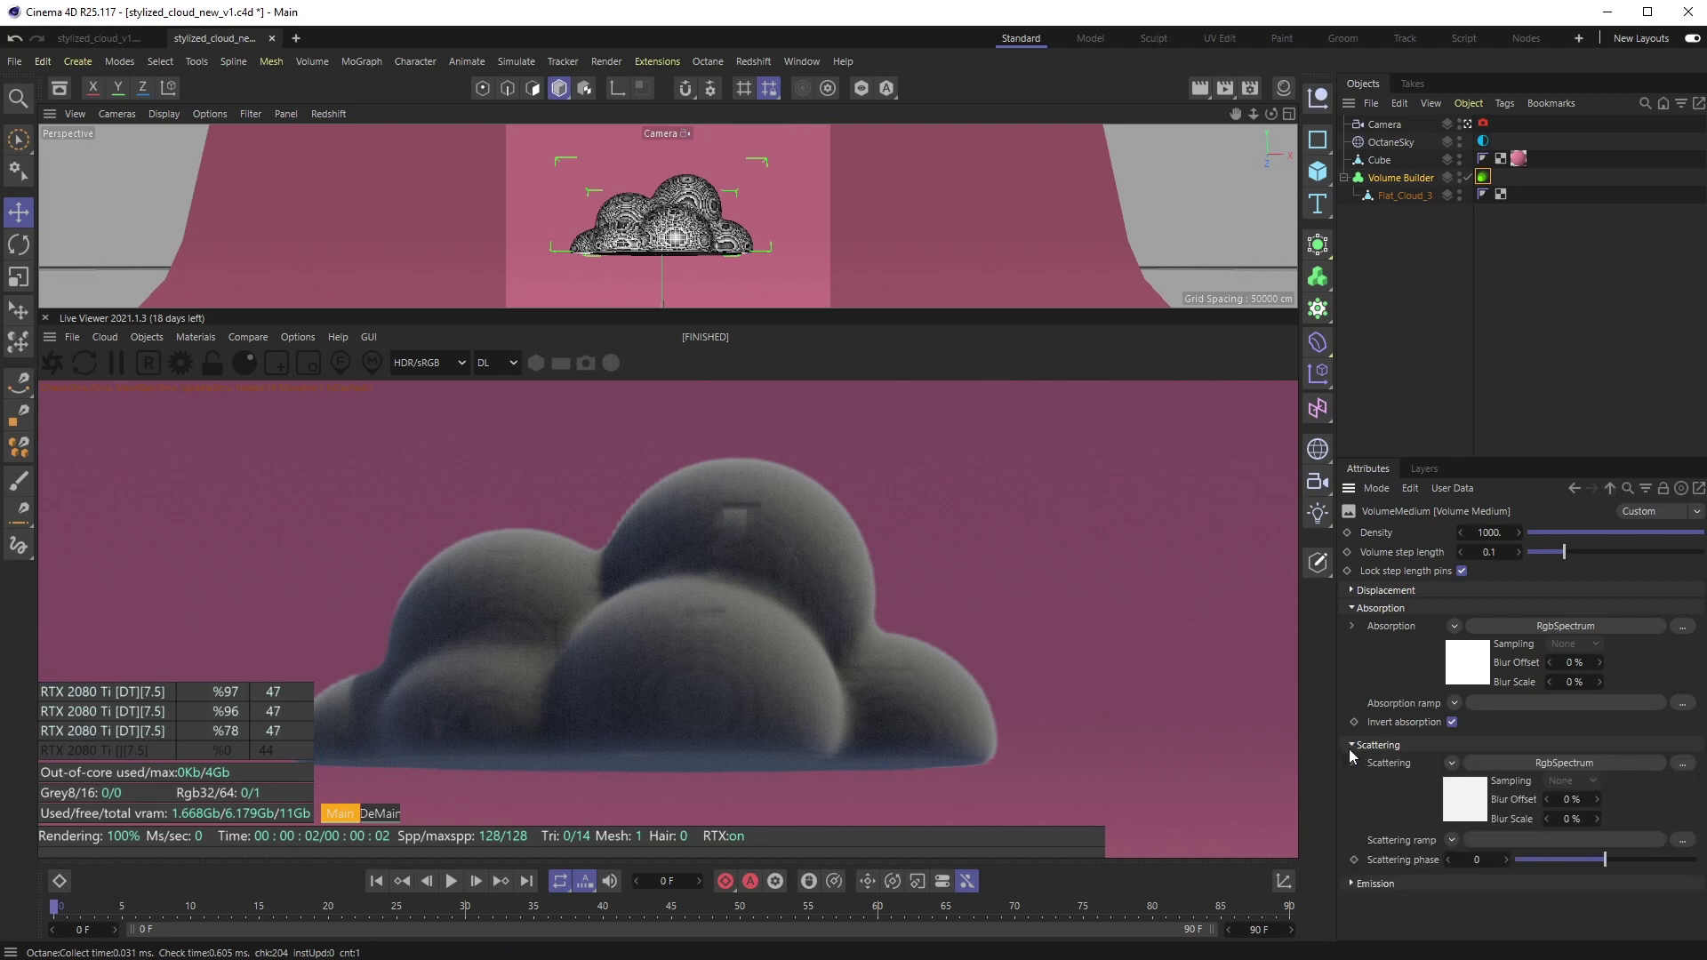
click(1517, 760)
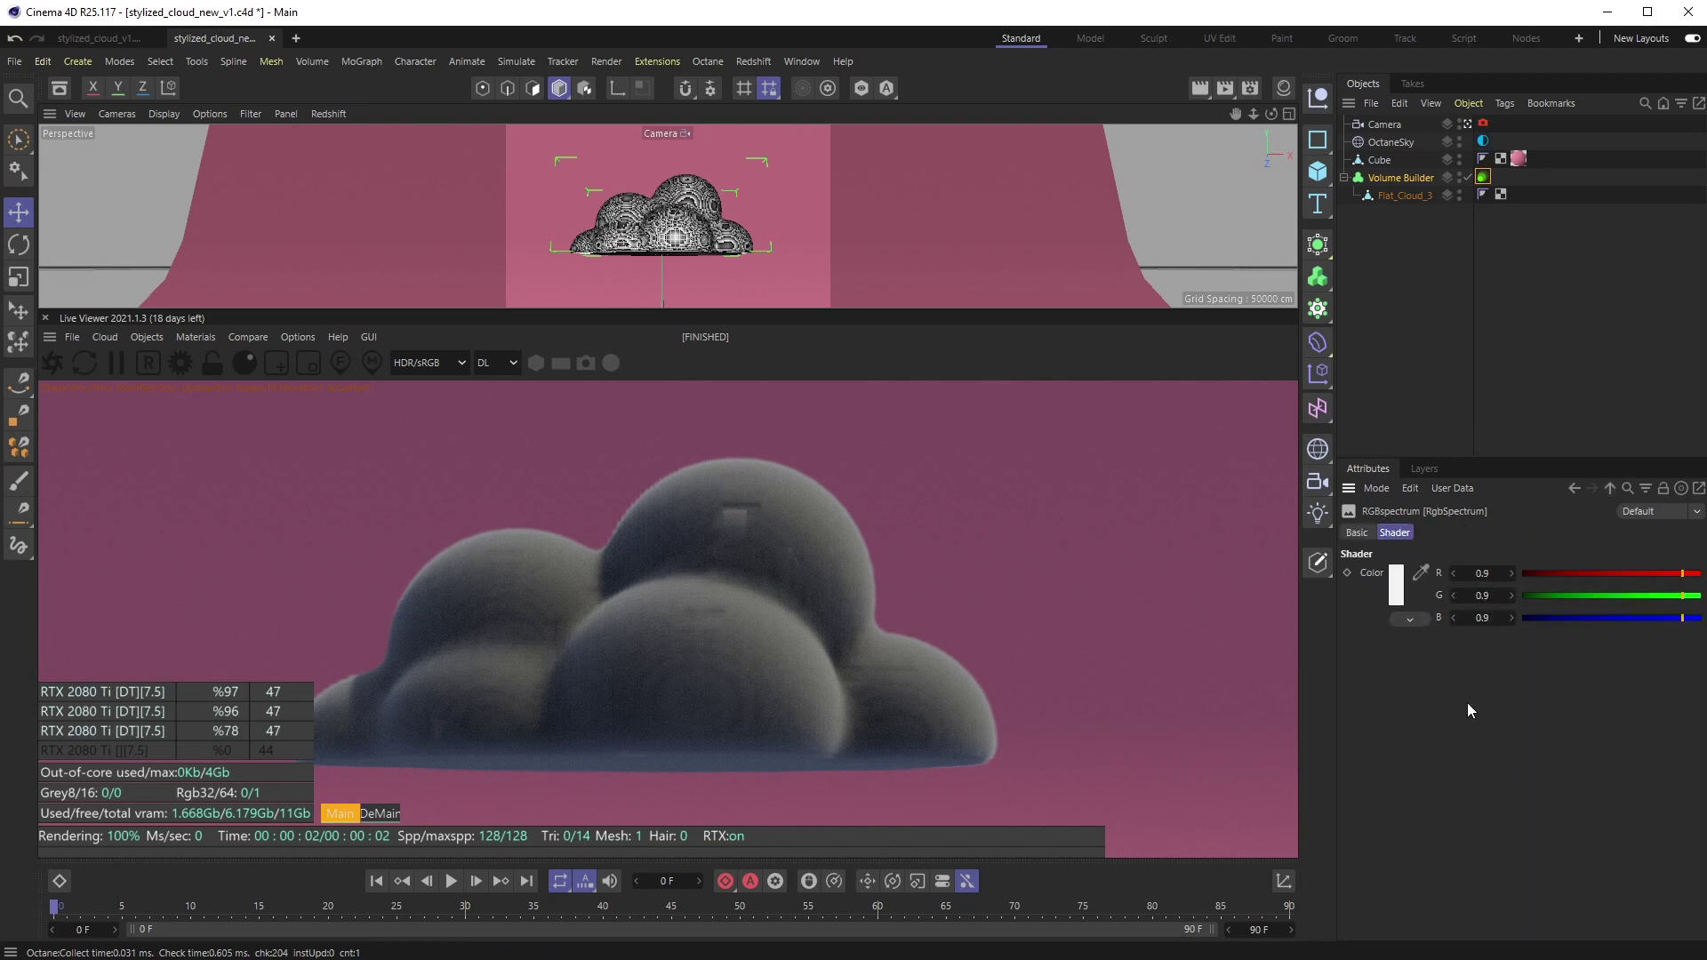
click(1397, 587)
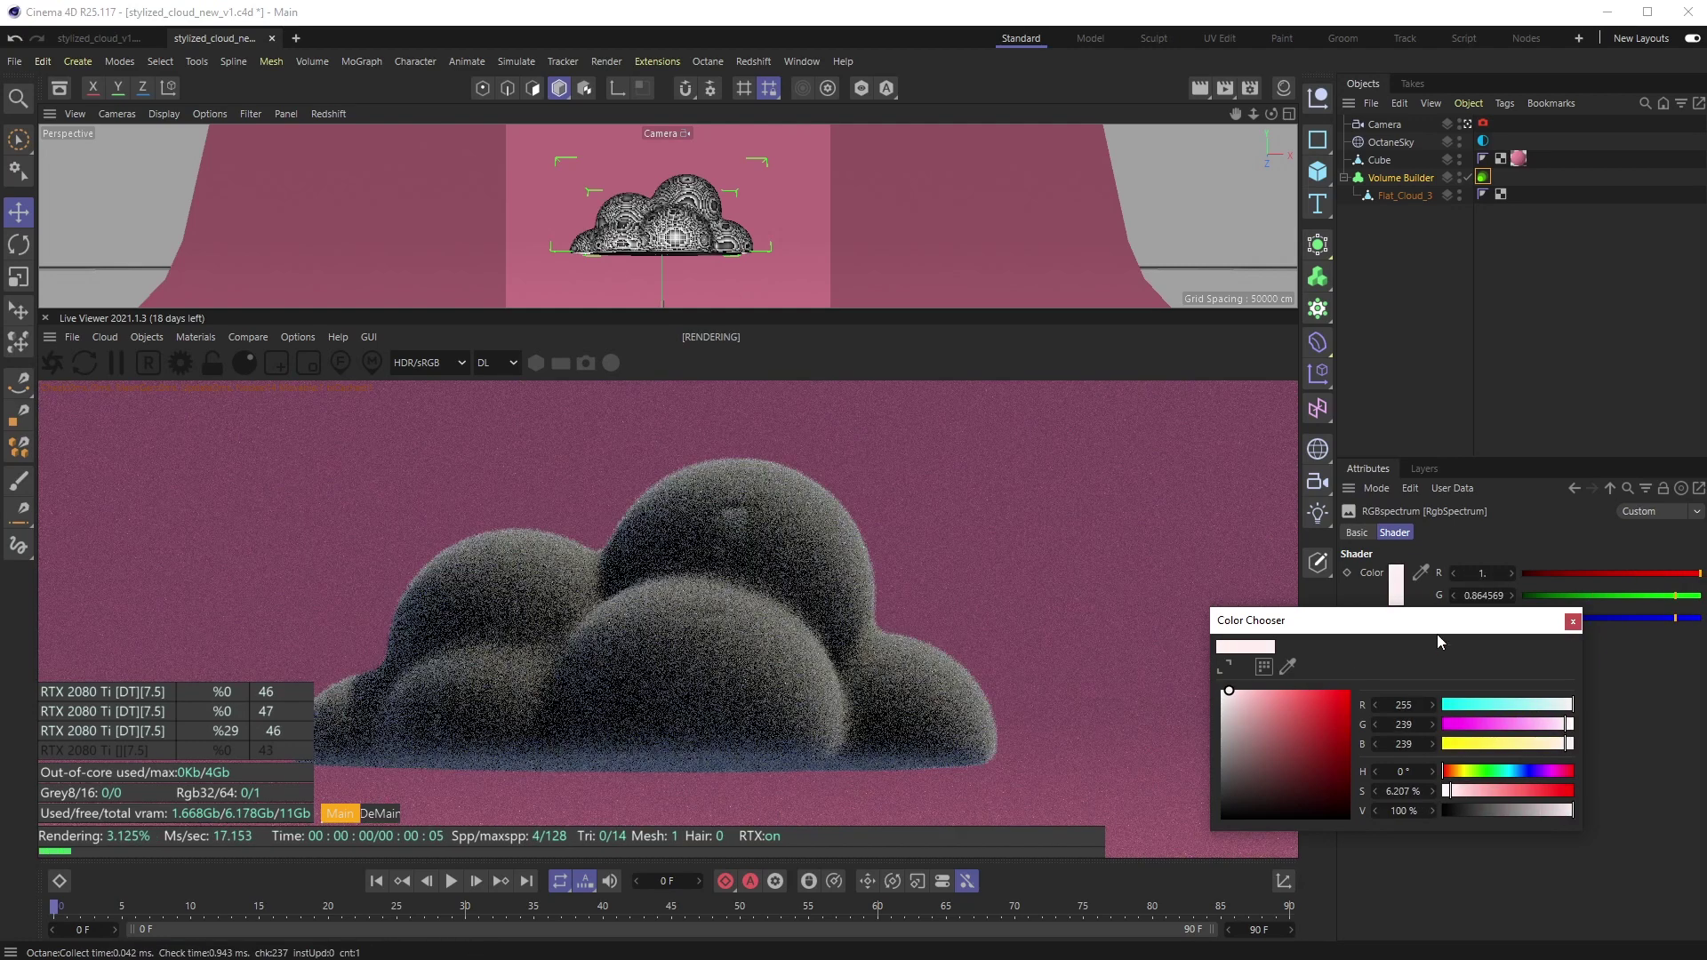
click(1573, 621)
click(1611, 488)
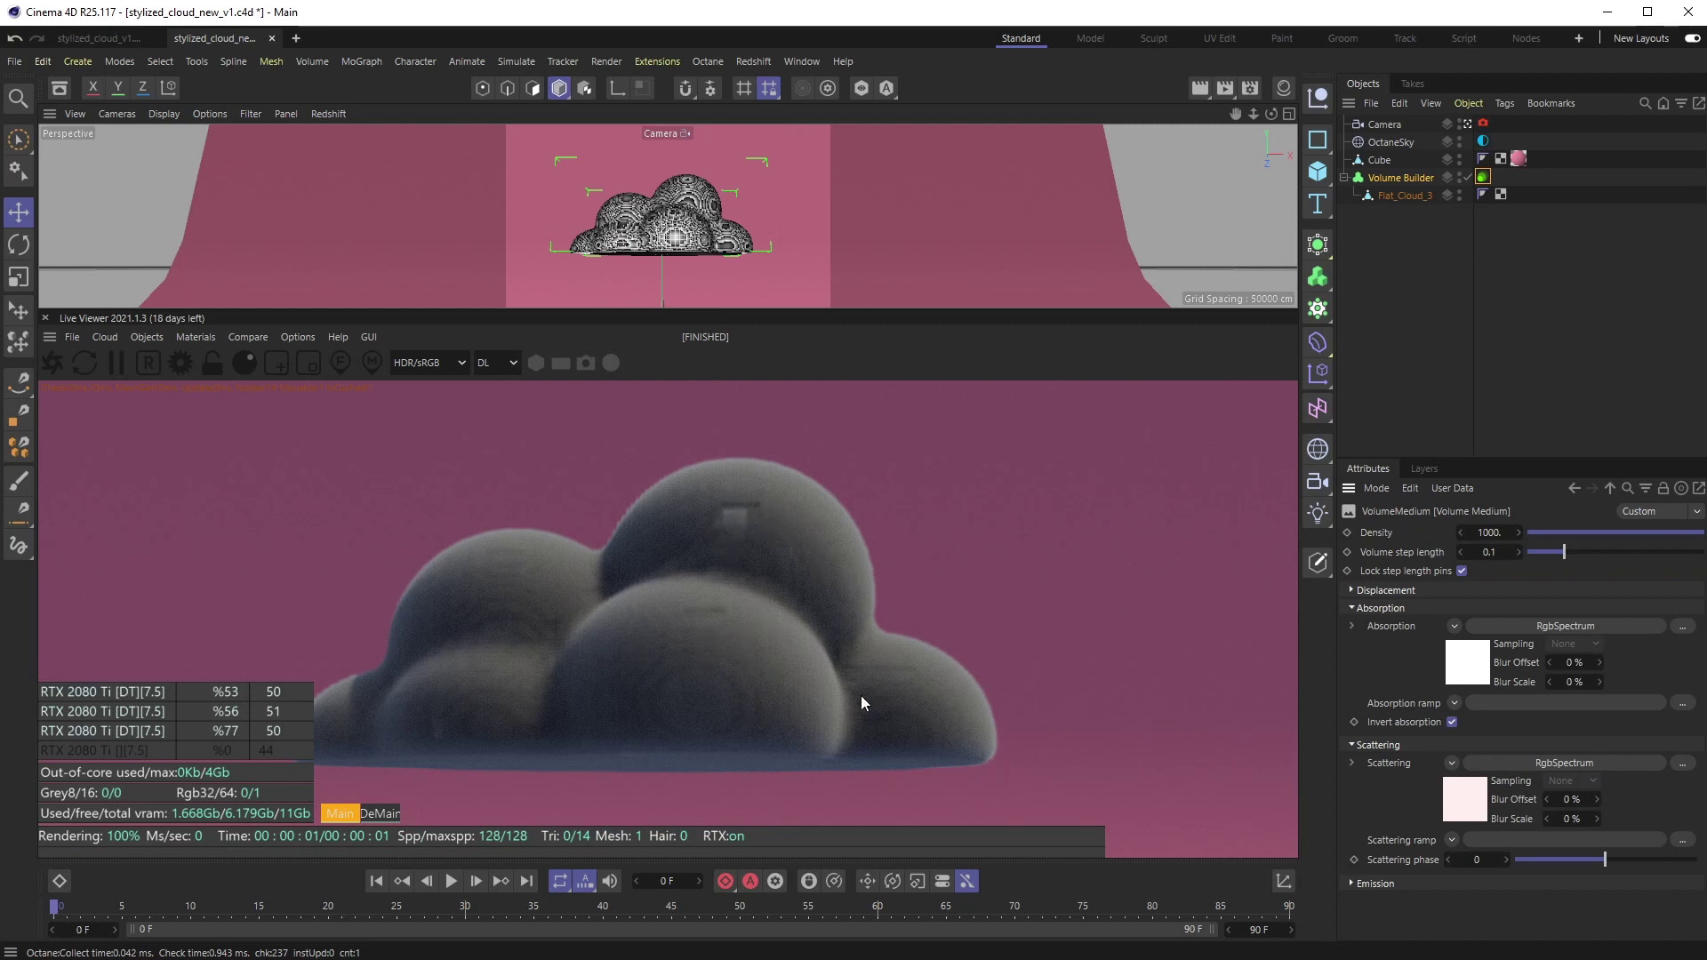
click(1407, 179)
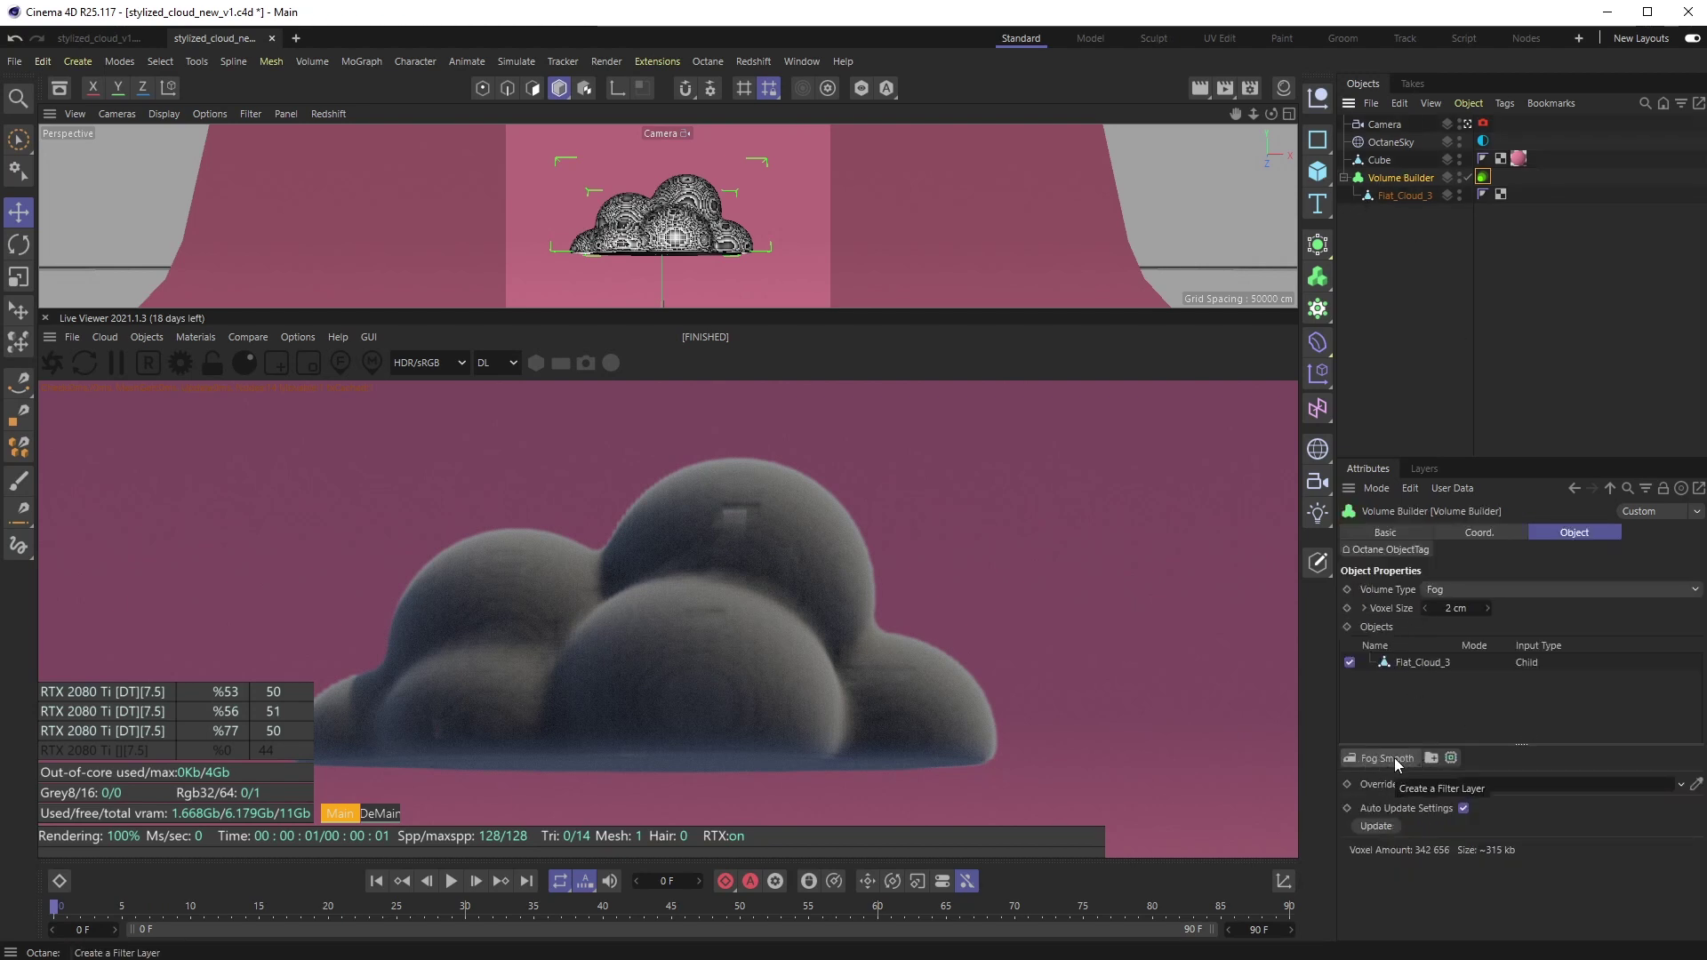
Add a Fog Smooth filter layer to the Volume Builder, then view the Octane tag and render settings
click(1394, 758)
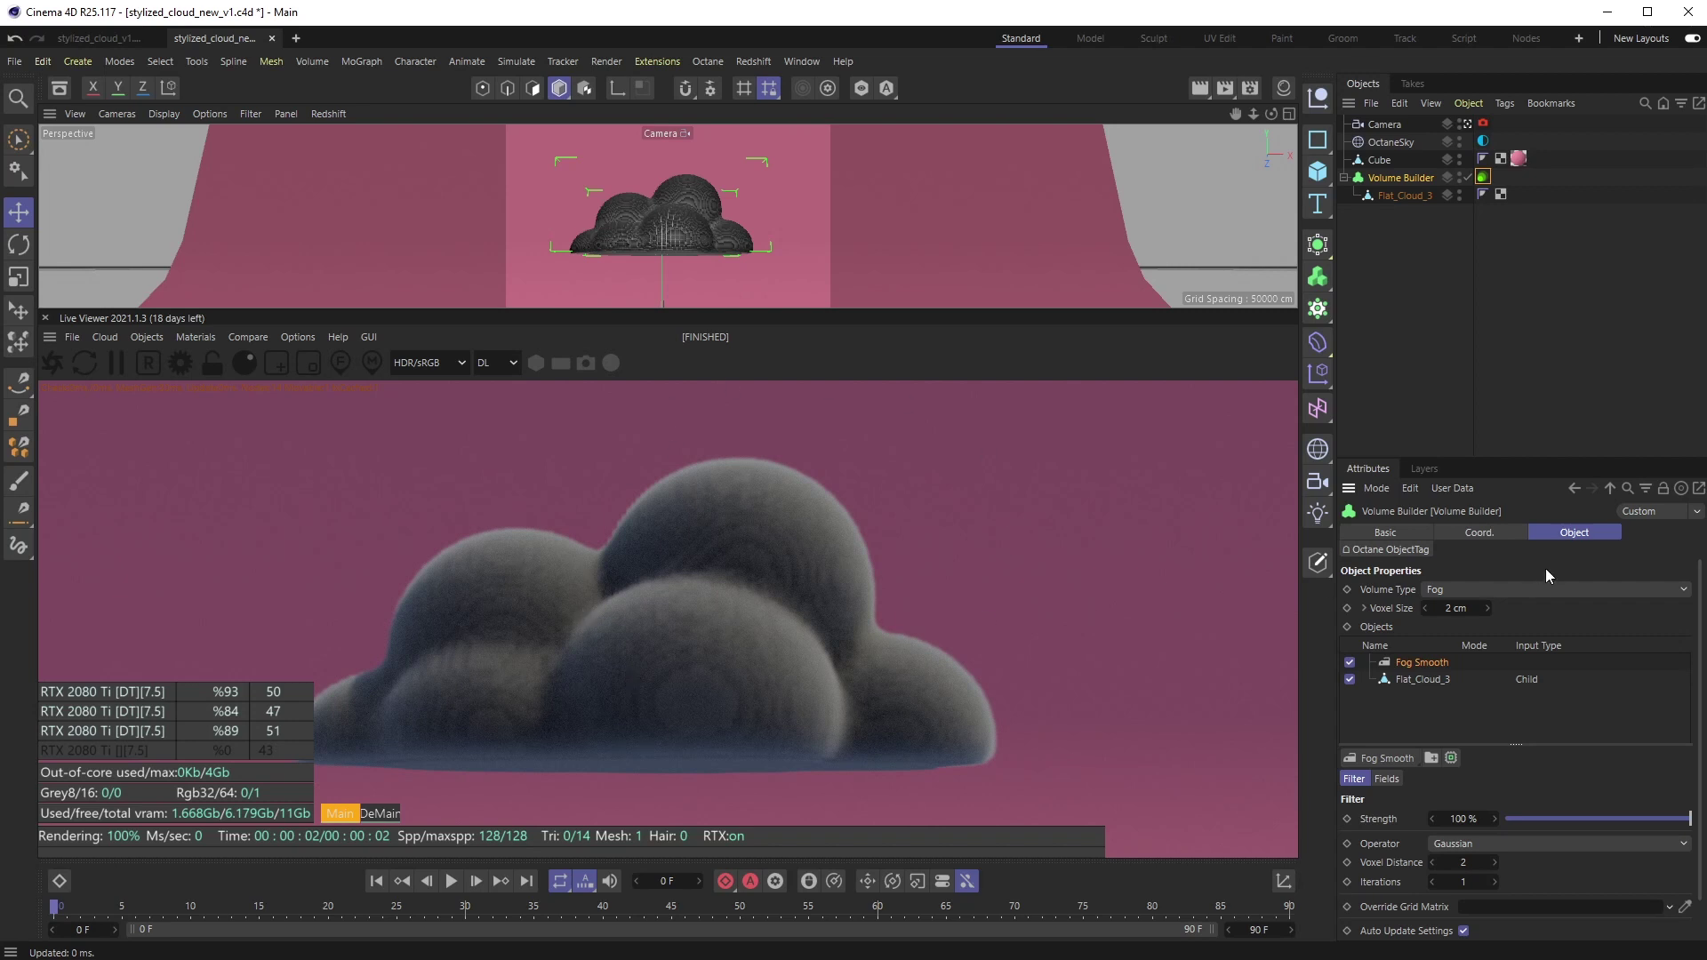
click(1483, 177)
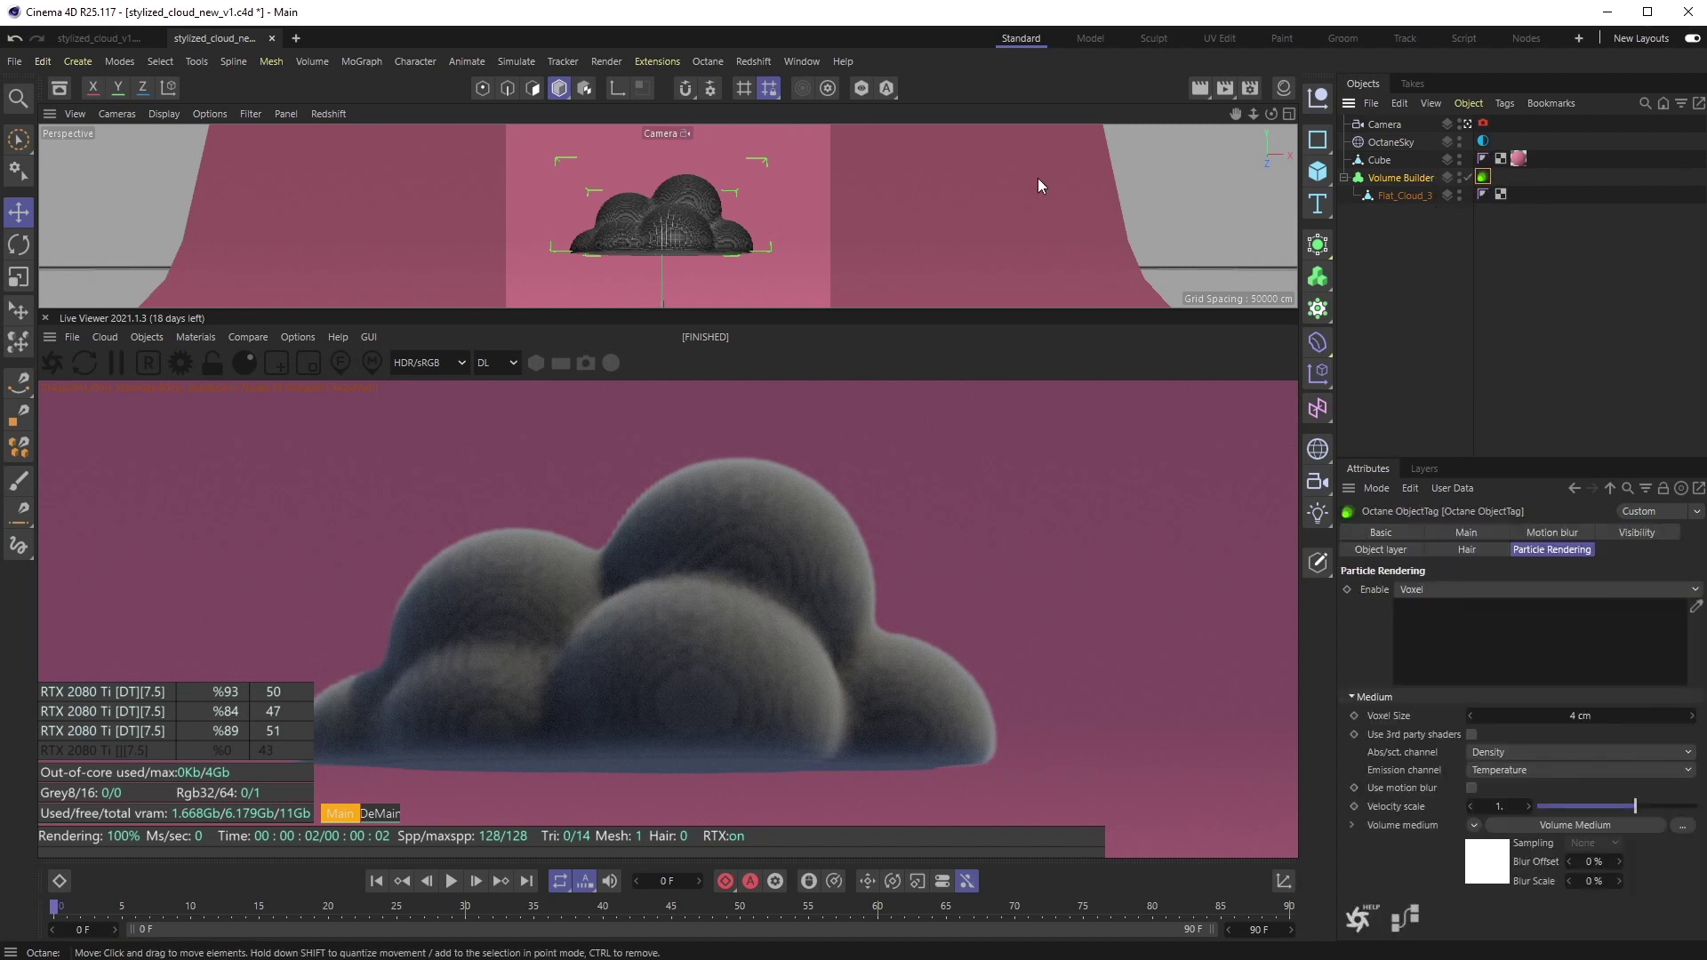
click(181, 365)
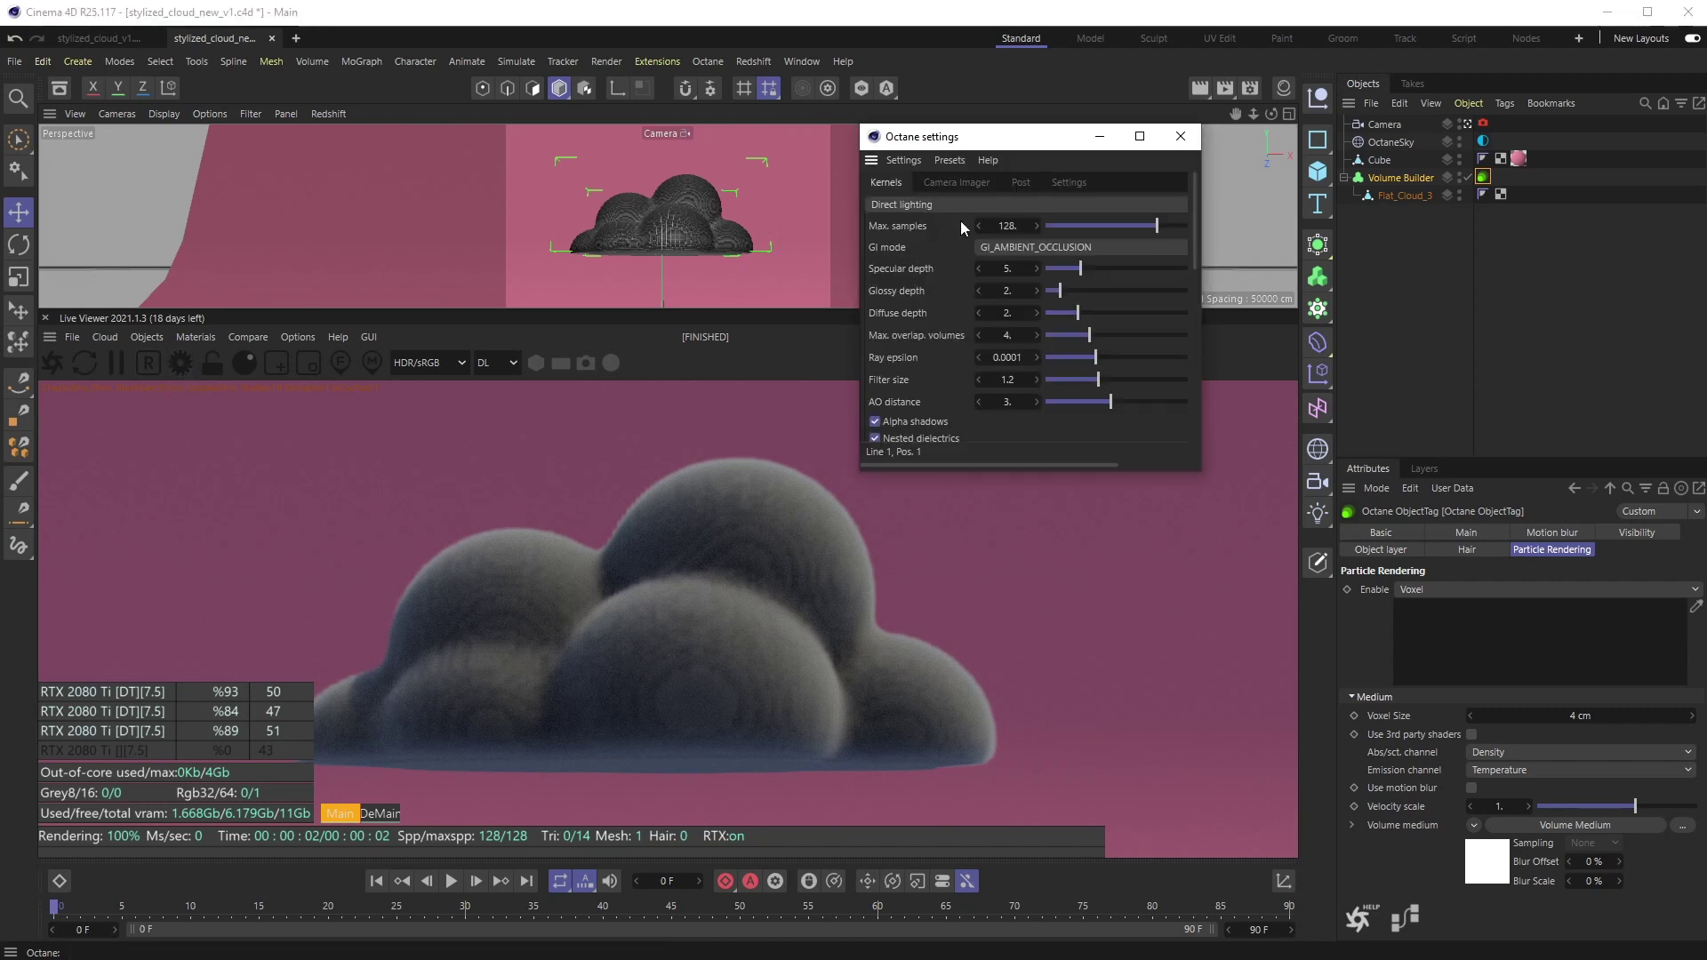
Change the Octane kernel from Direct lighting to Path tracing
click(916, 206)
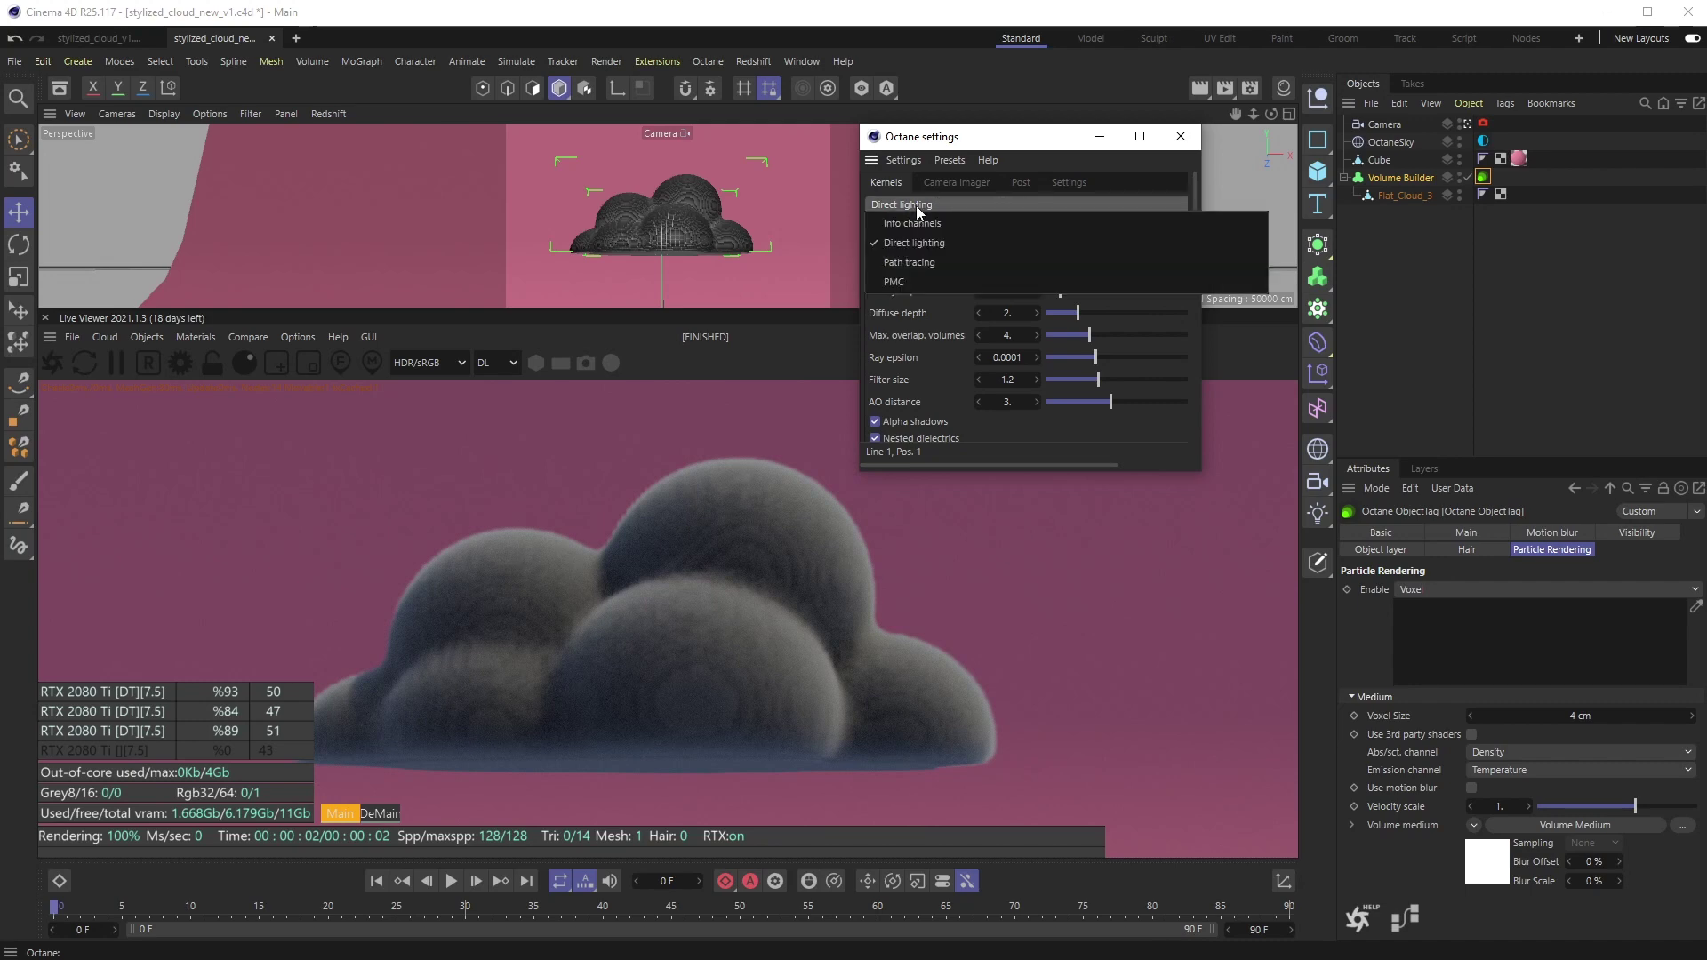
click(932, 265)
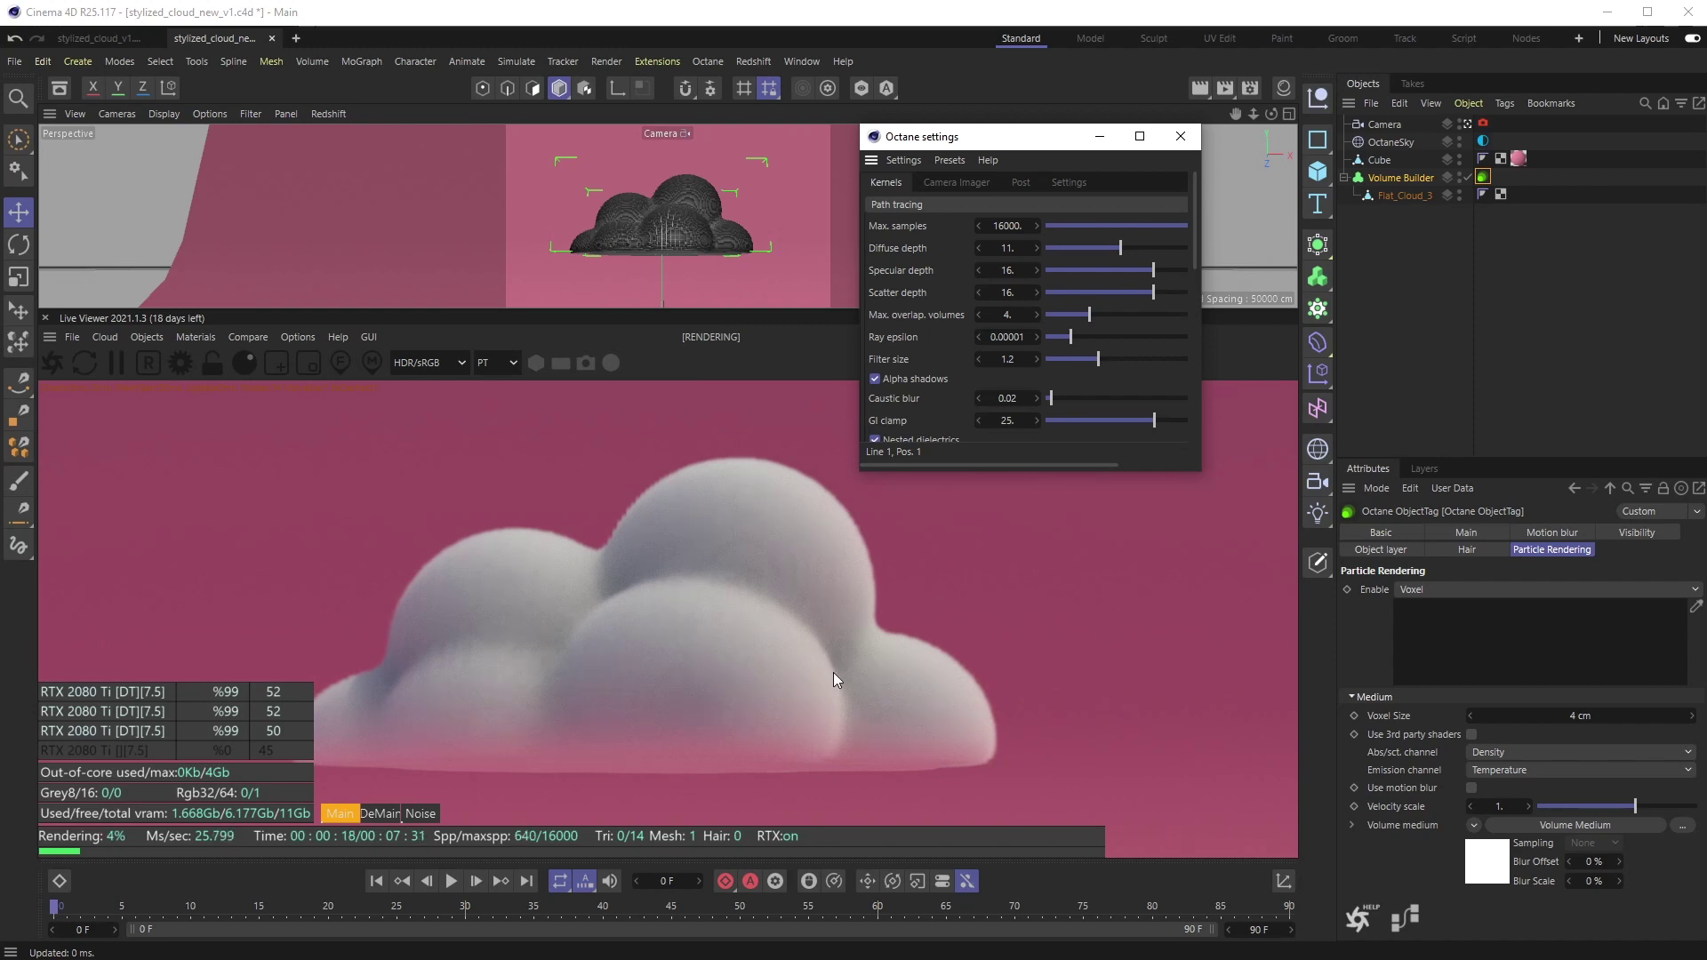
Close Octane Settings and dolly the camera back so the cloud appears smaller
click(1180, 136)
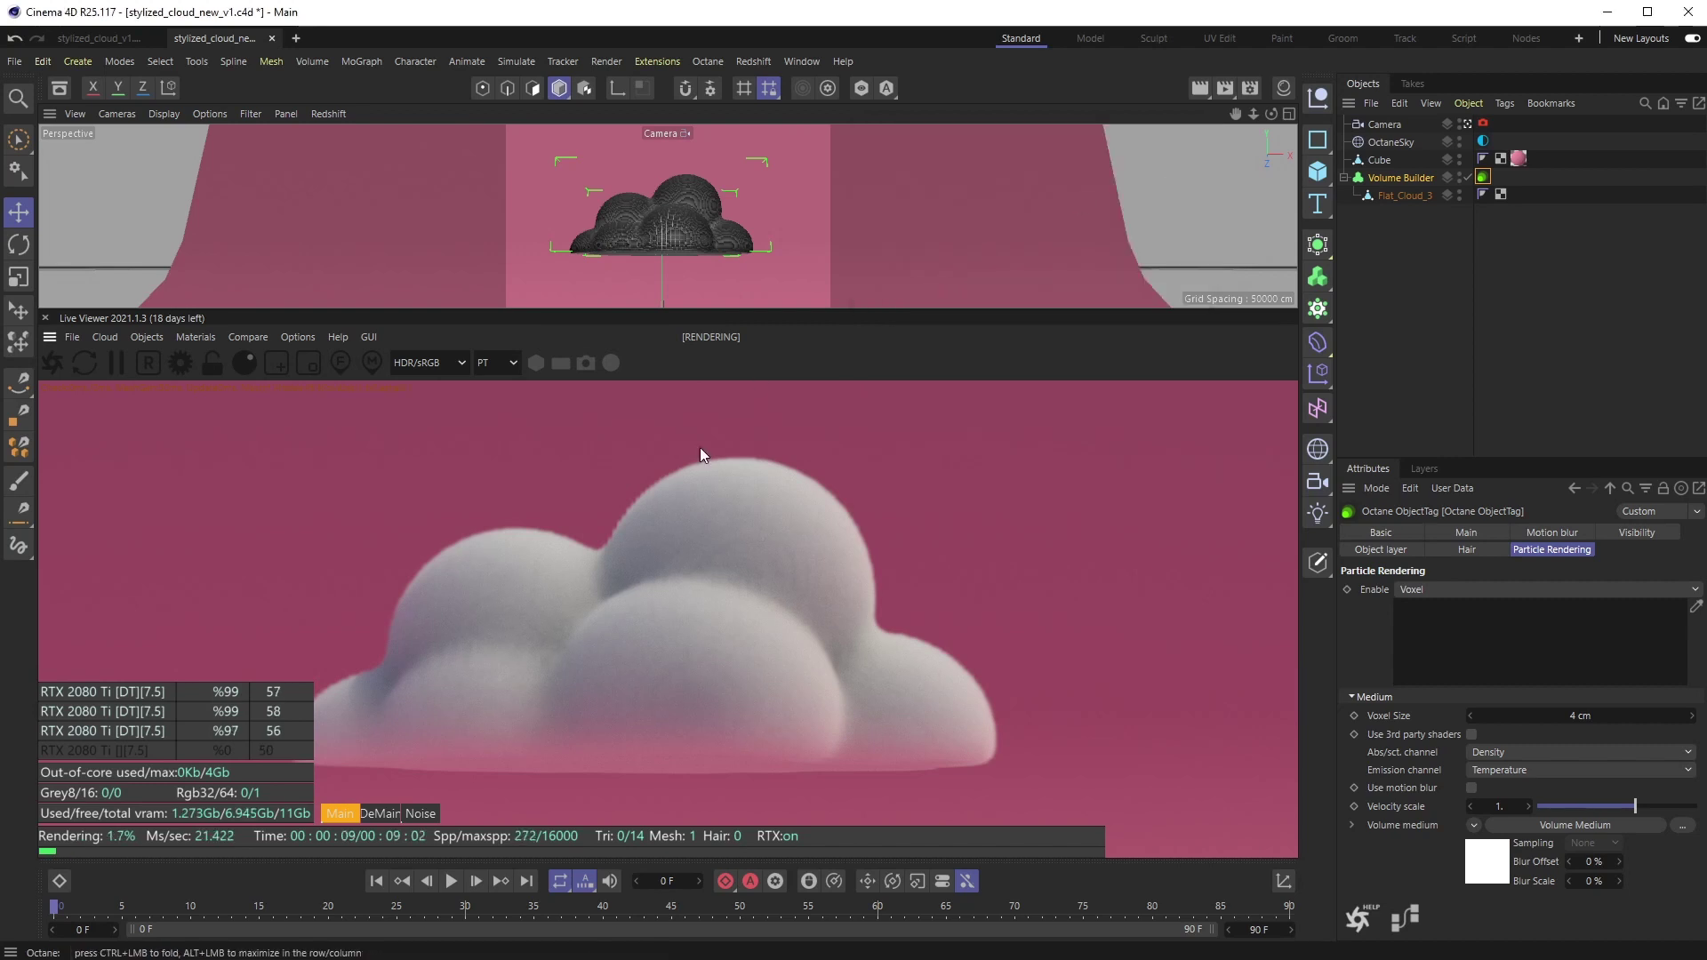
scroll(1185, 270, down, 3)
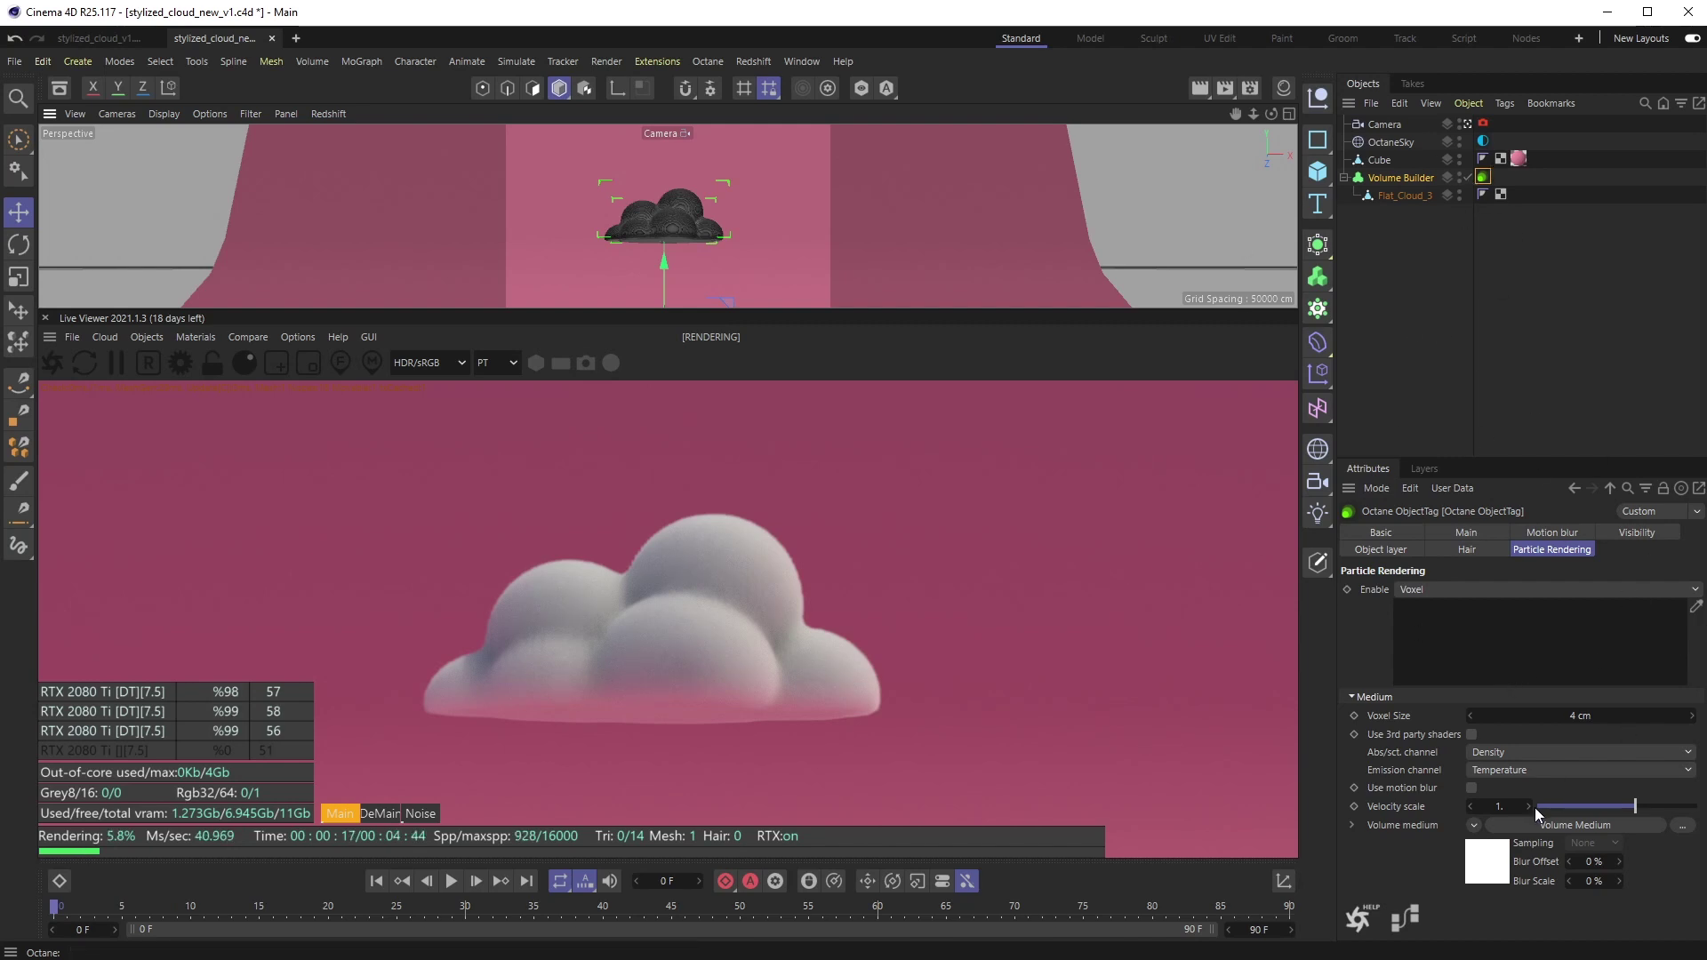
click(1584, 826)
Add Osl displacement under the volume medium's Displacement and show the OSL Texture parameters
ctrl+click(1352, 590)
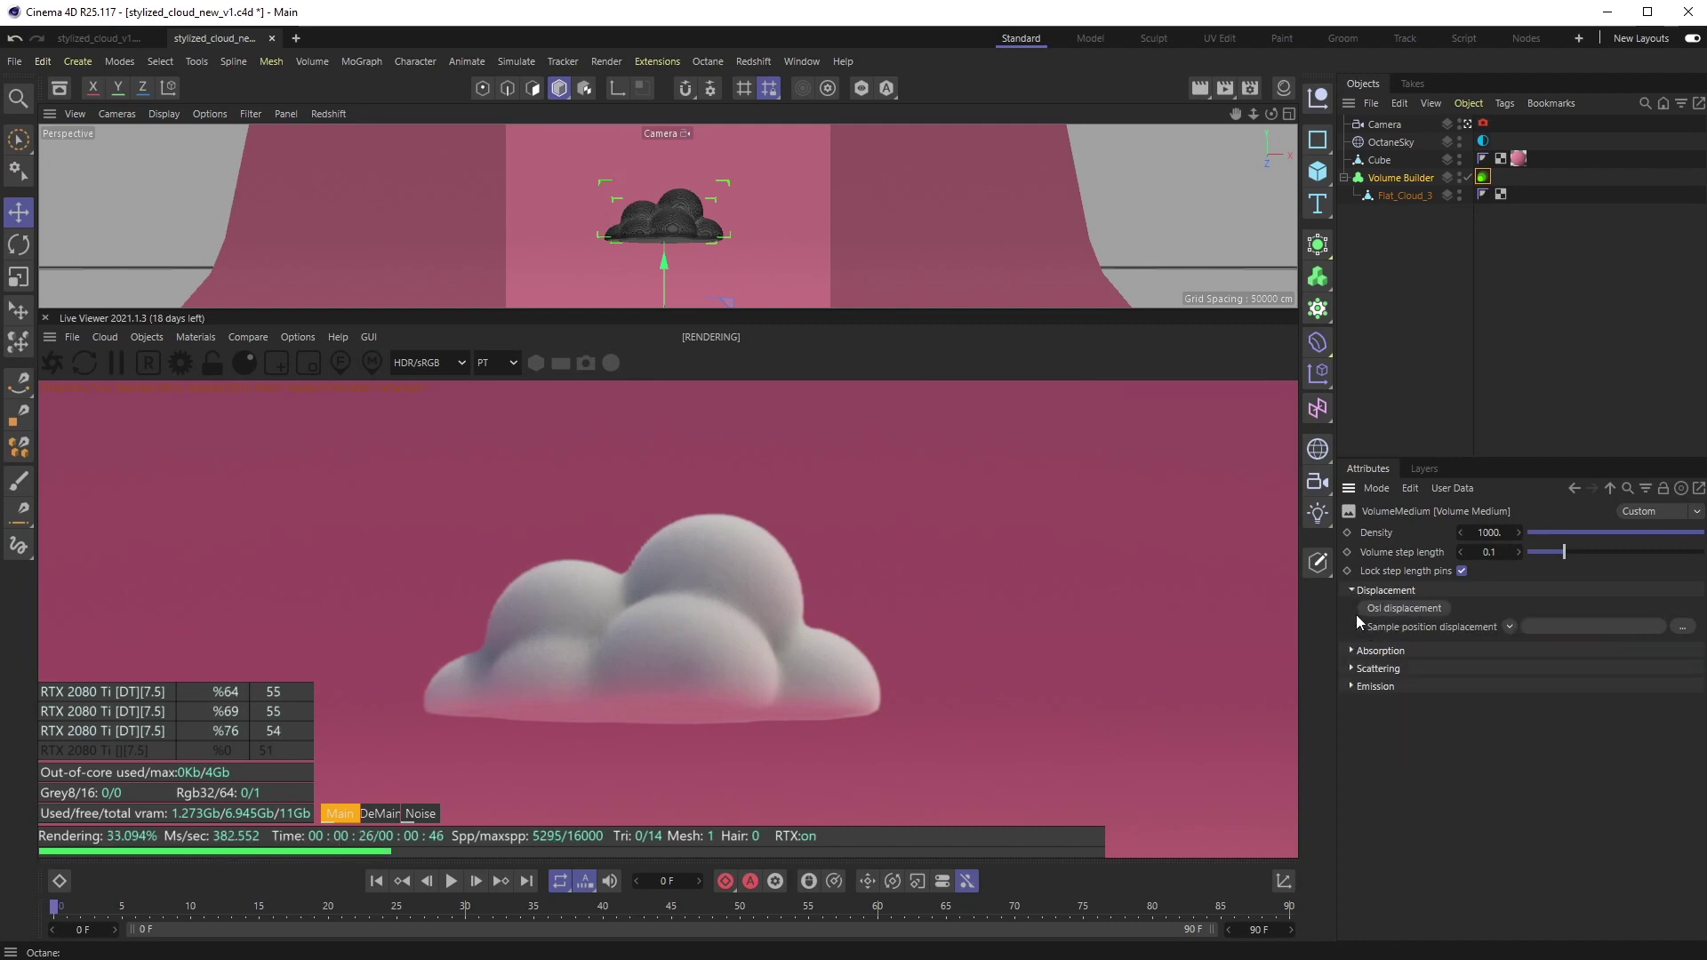
click(1414, 610)
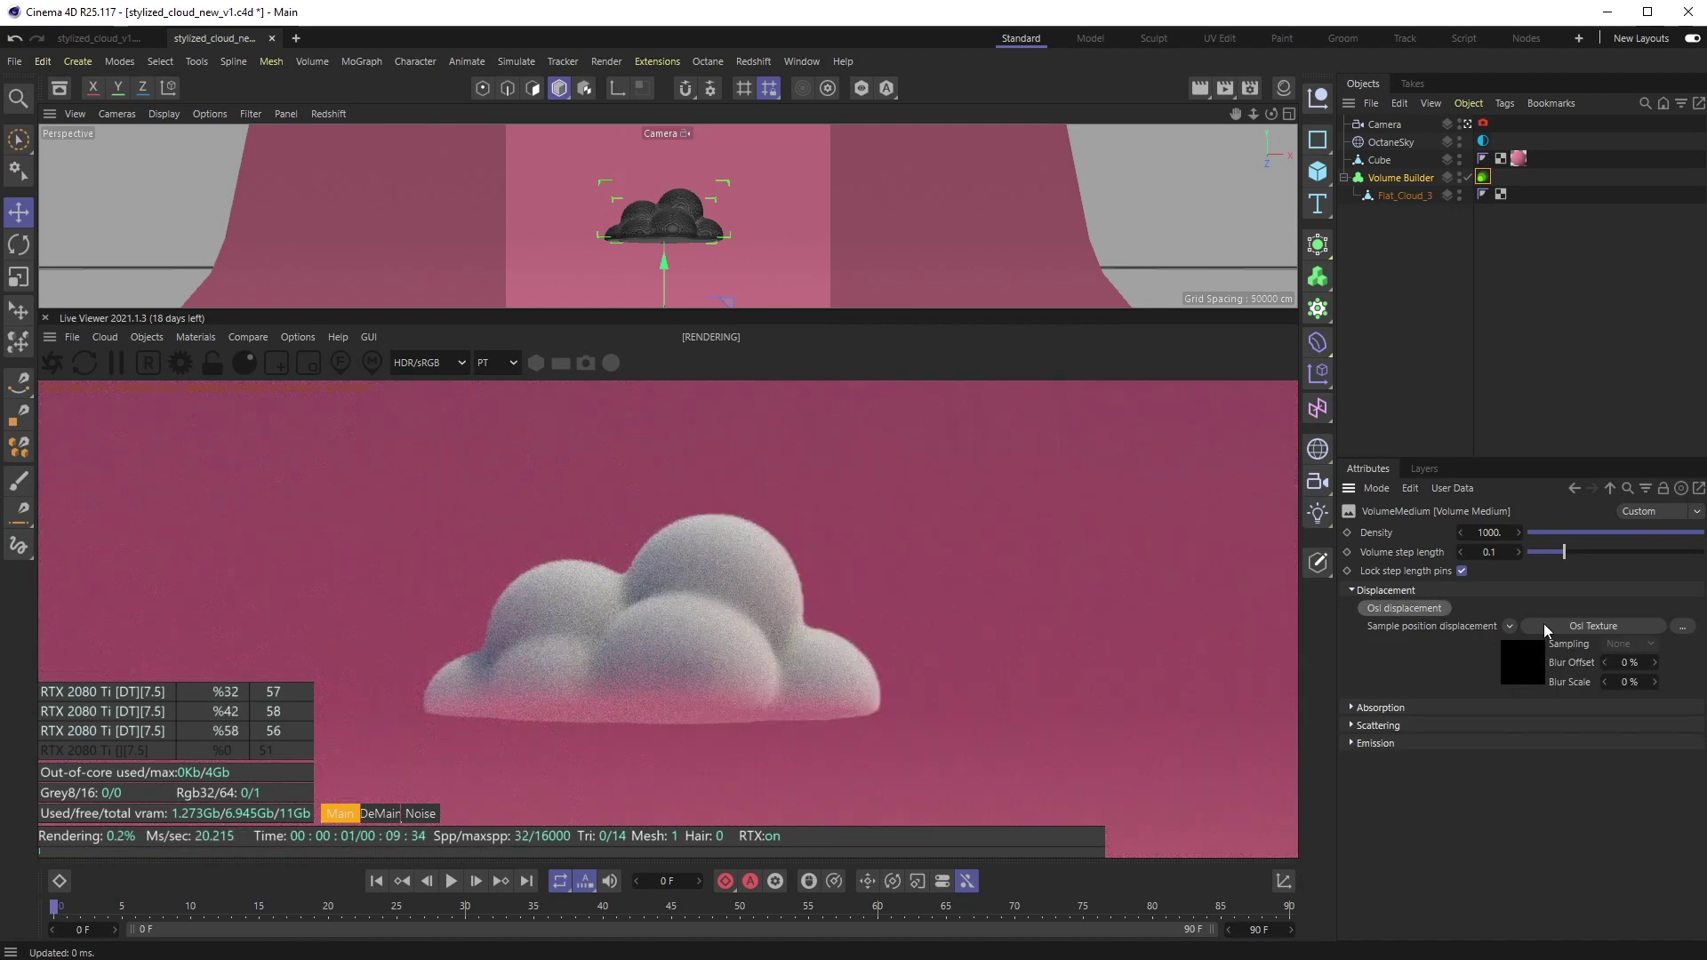
click(1590, 626)
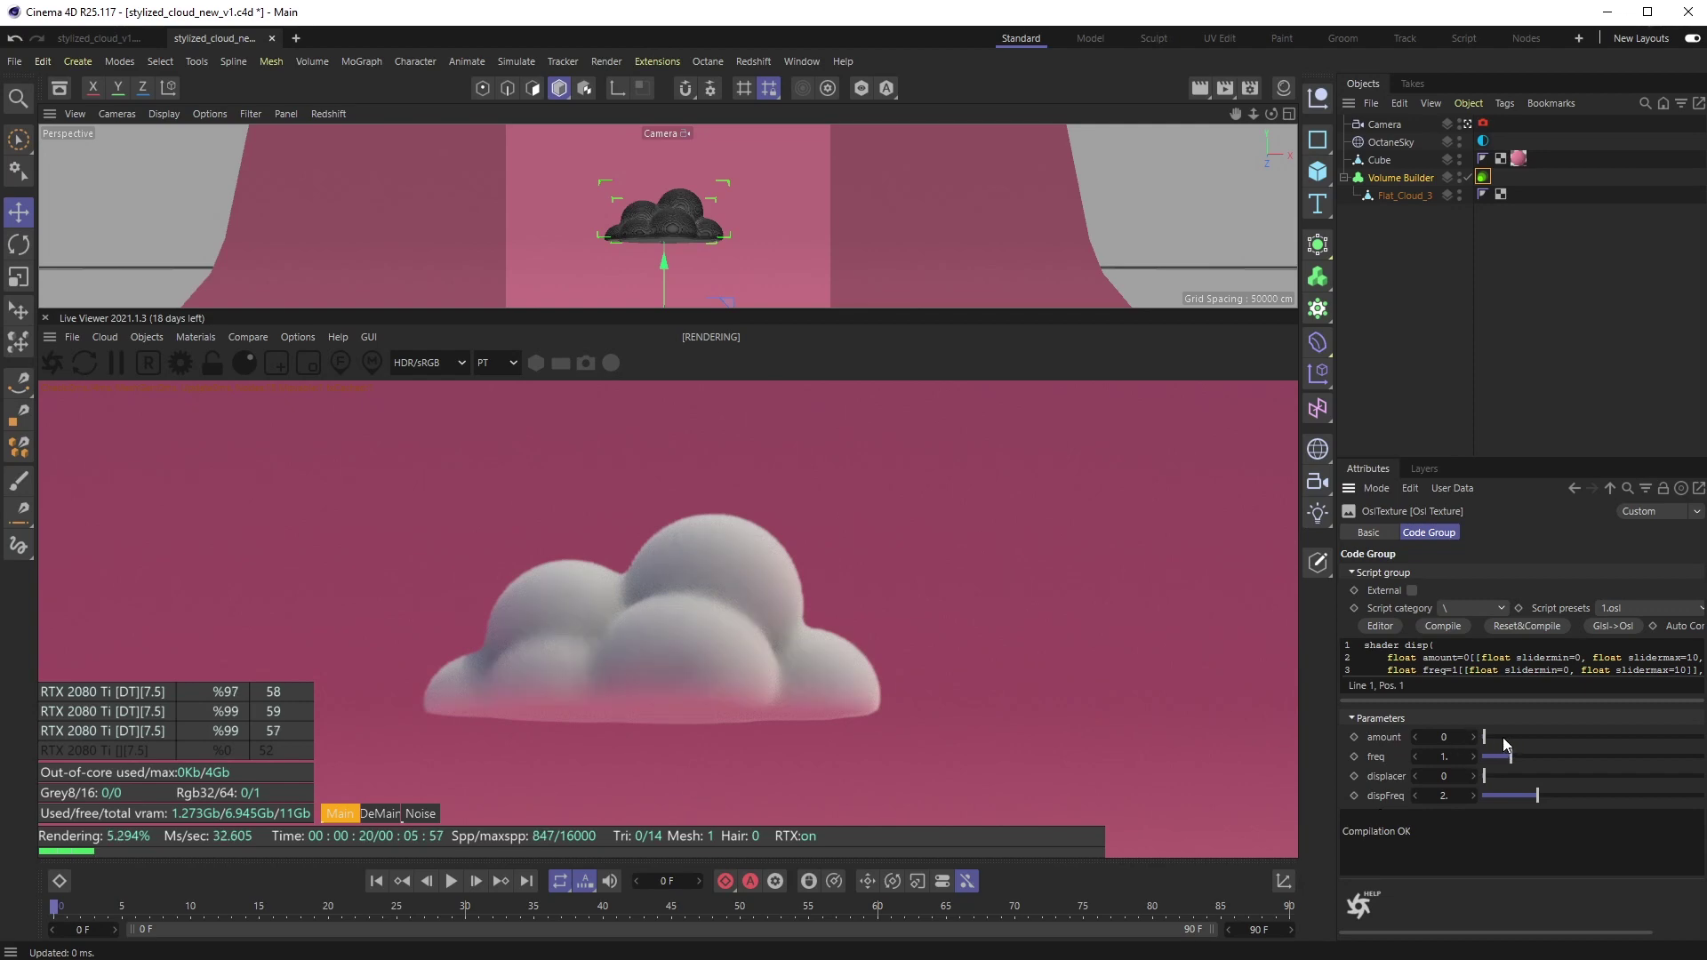
Set the OSL disp amount to 50 and freq to 10
drag(1494, 737, 1662, 737)
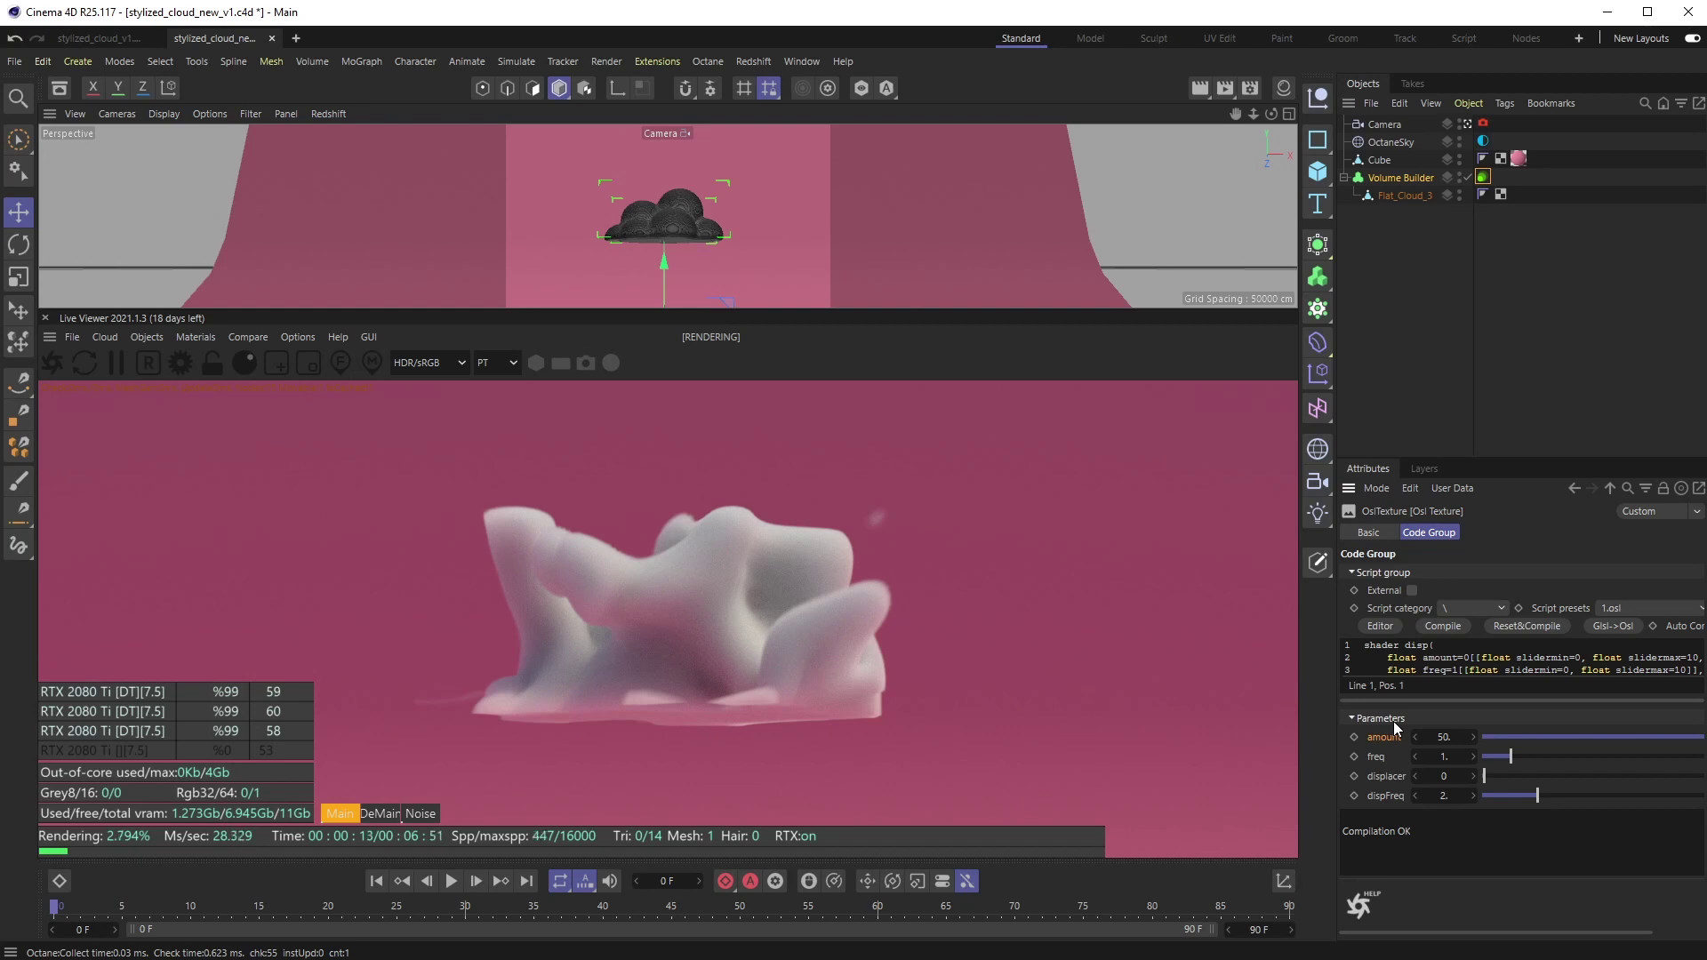
click(1444, 756)
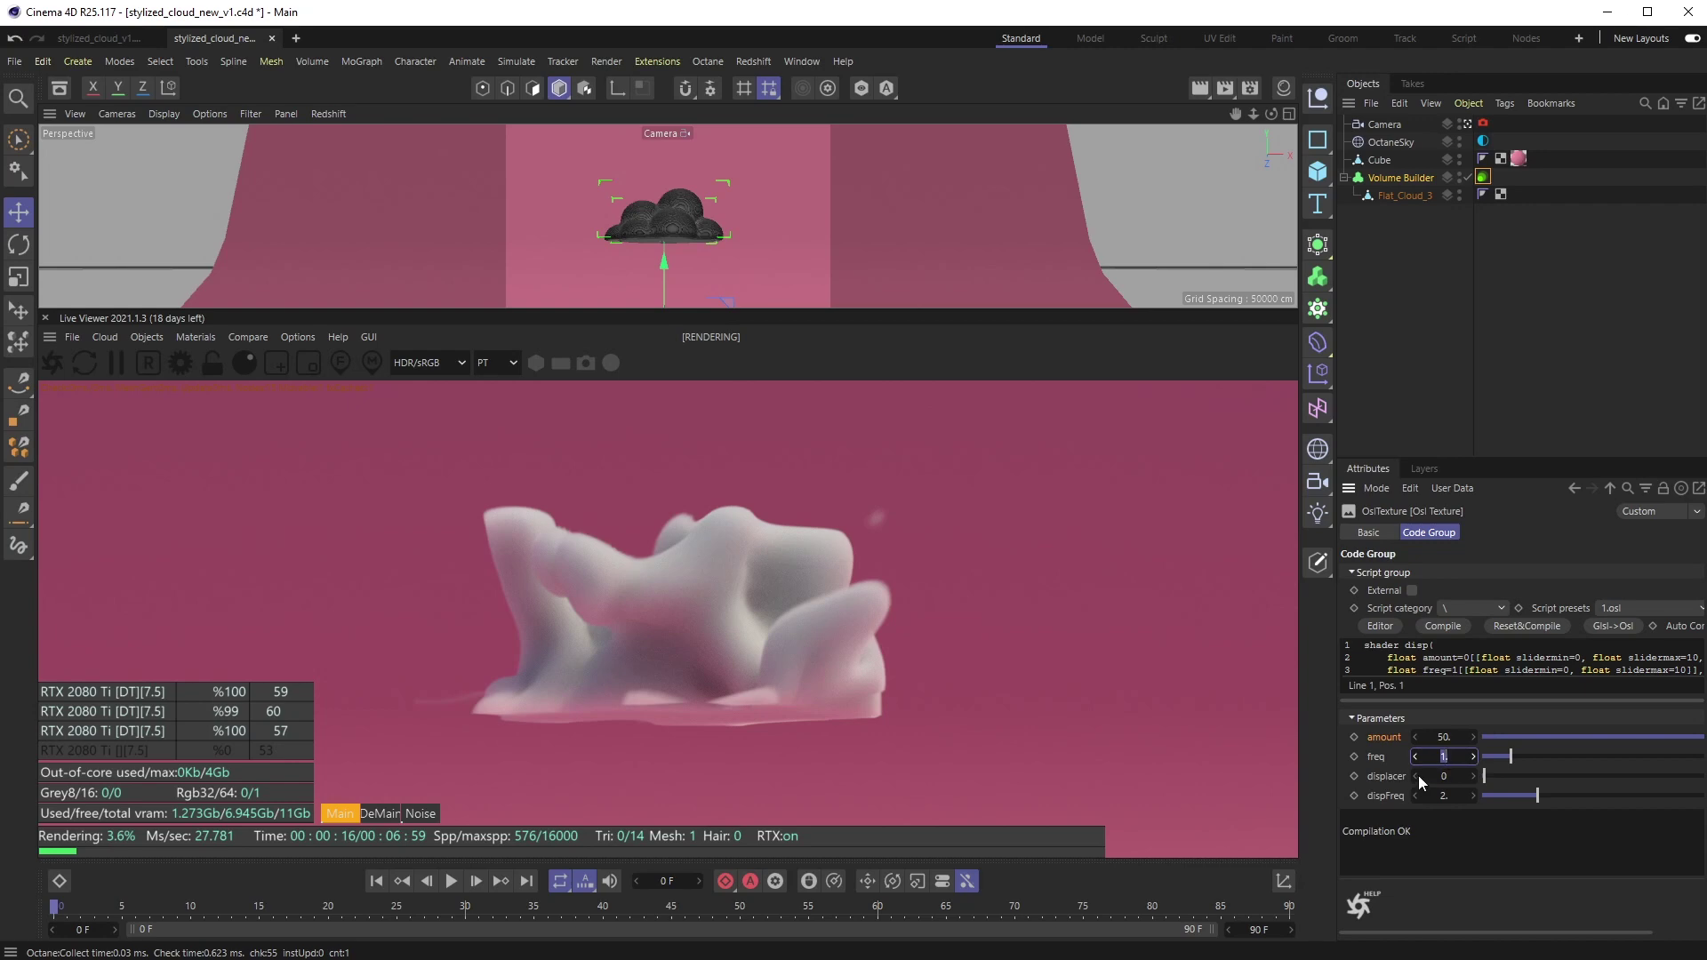
text(10)
key(Return)
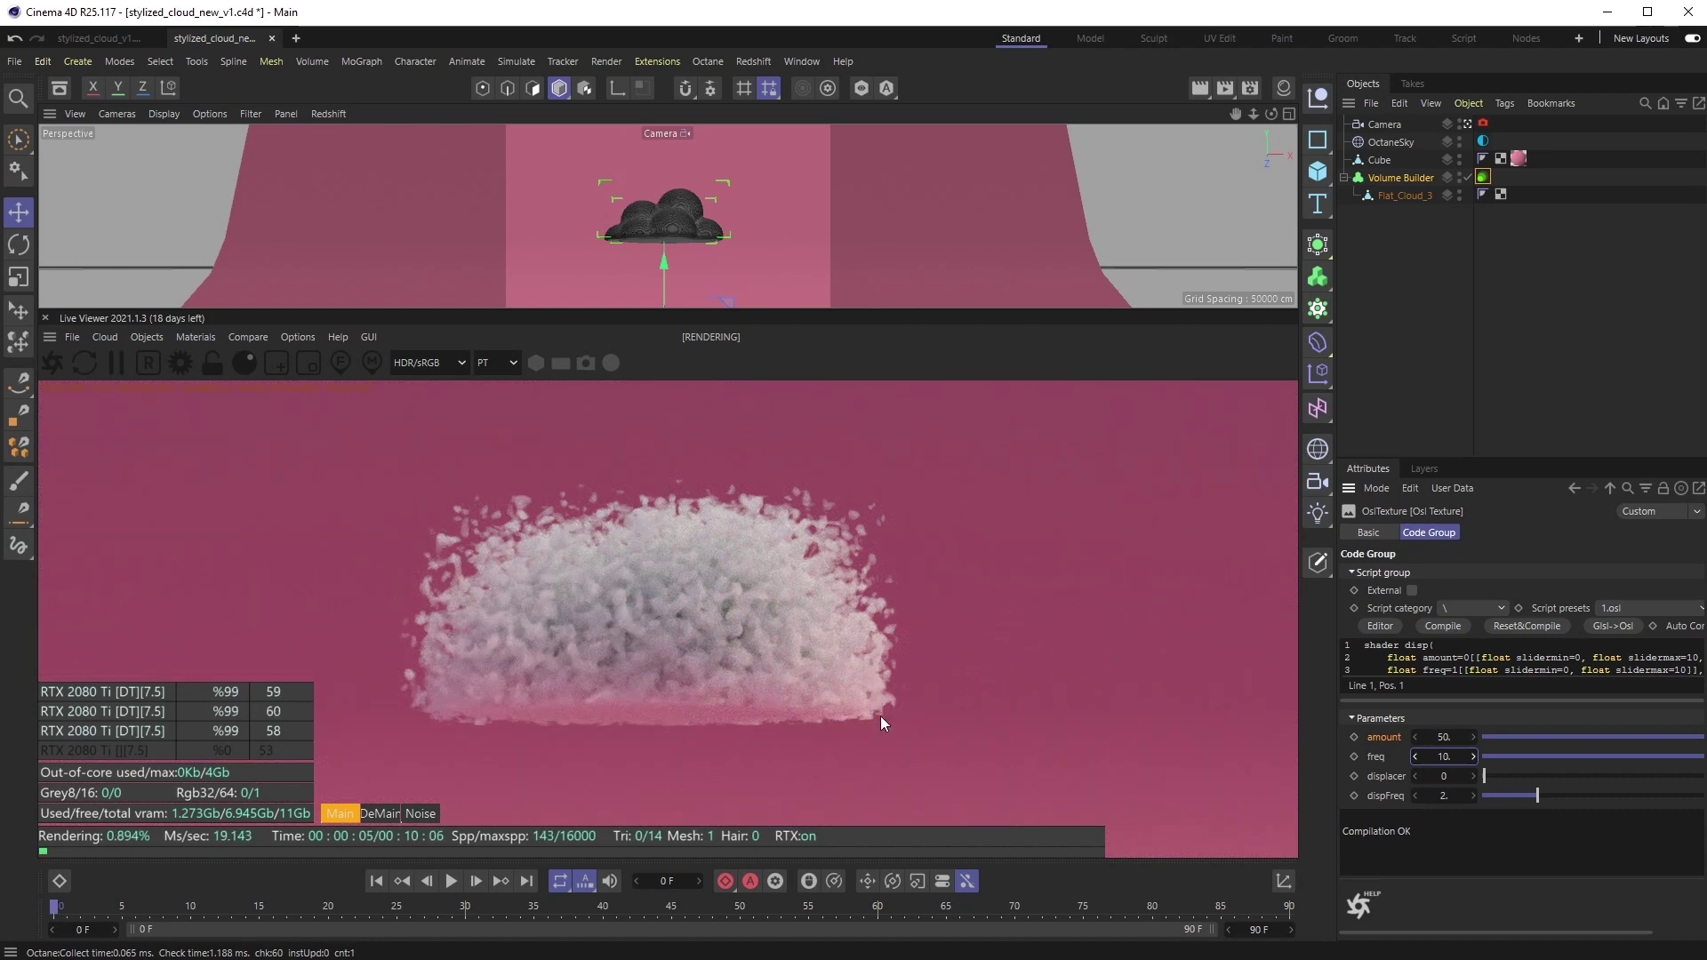
double_click(1426, 738)
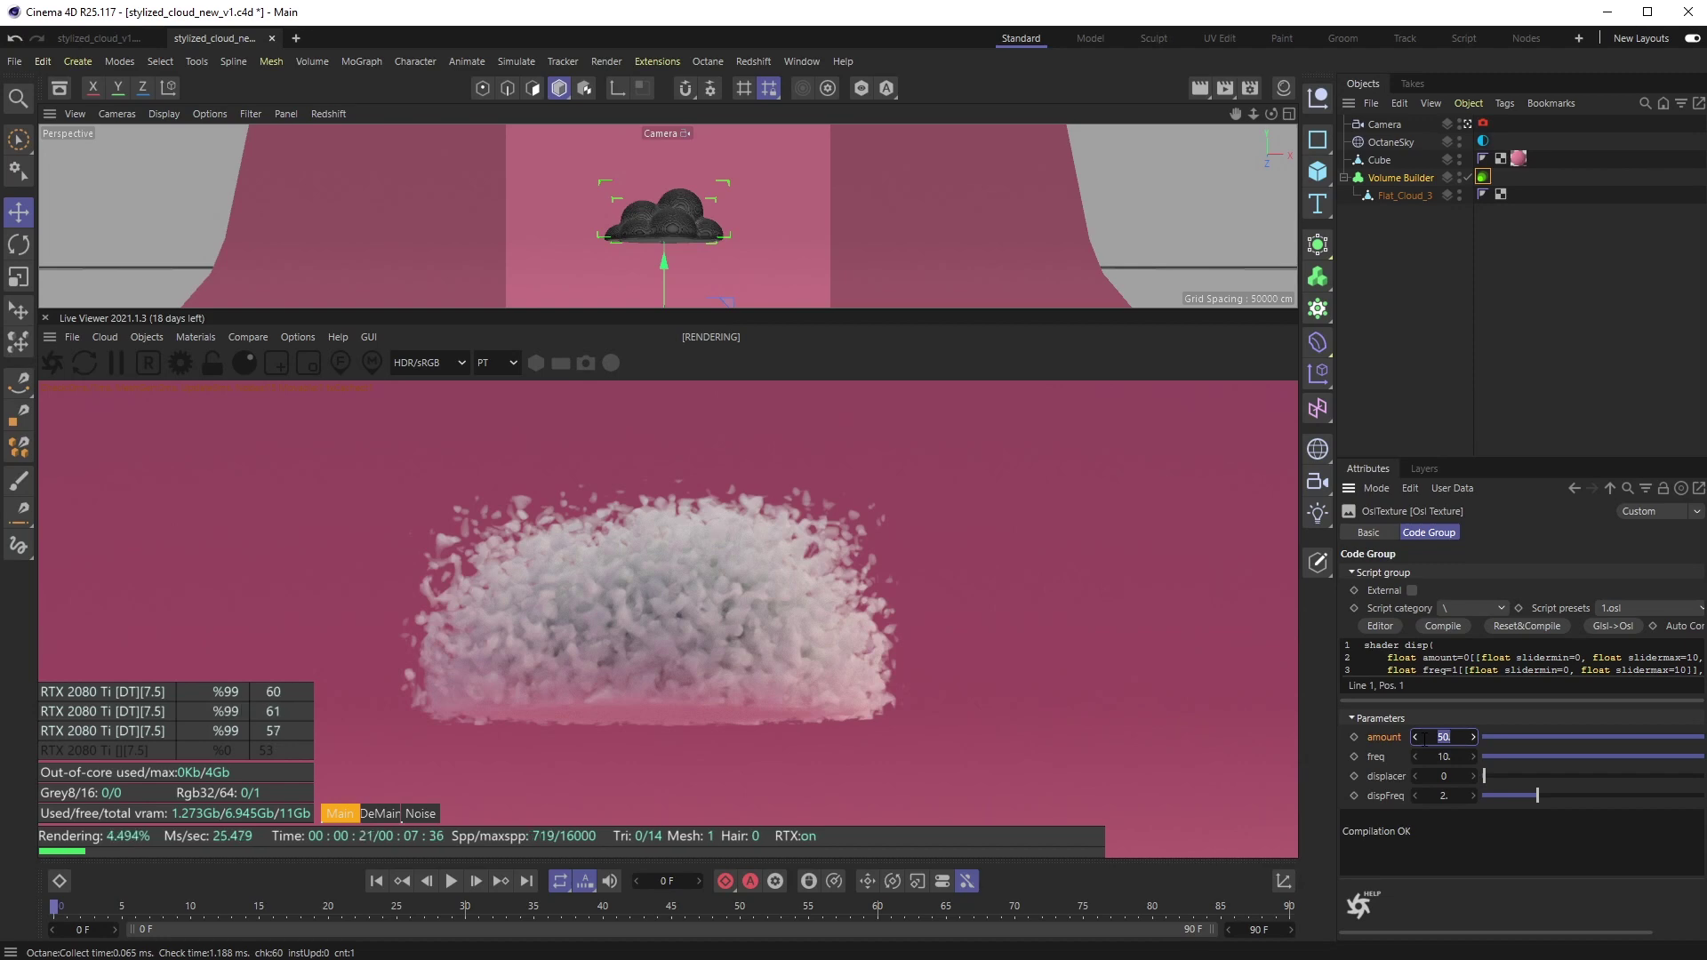
Set the OSL disp amount to 5 and the displacer to 0.1, trying 1 first
text(5)
key(Return)
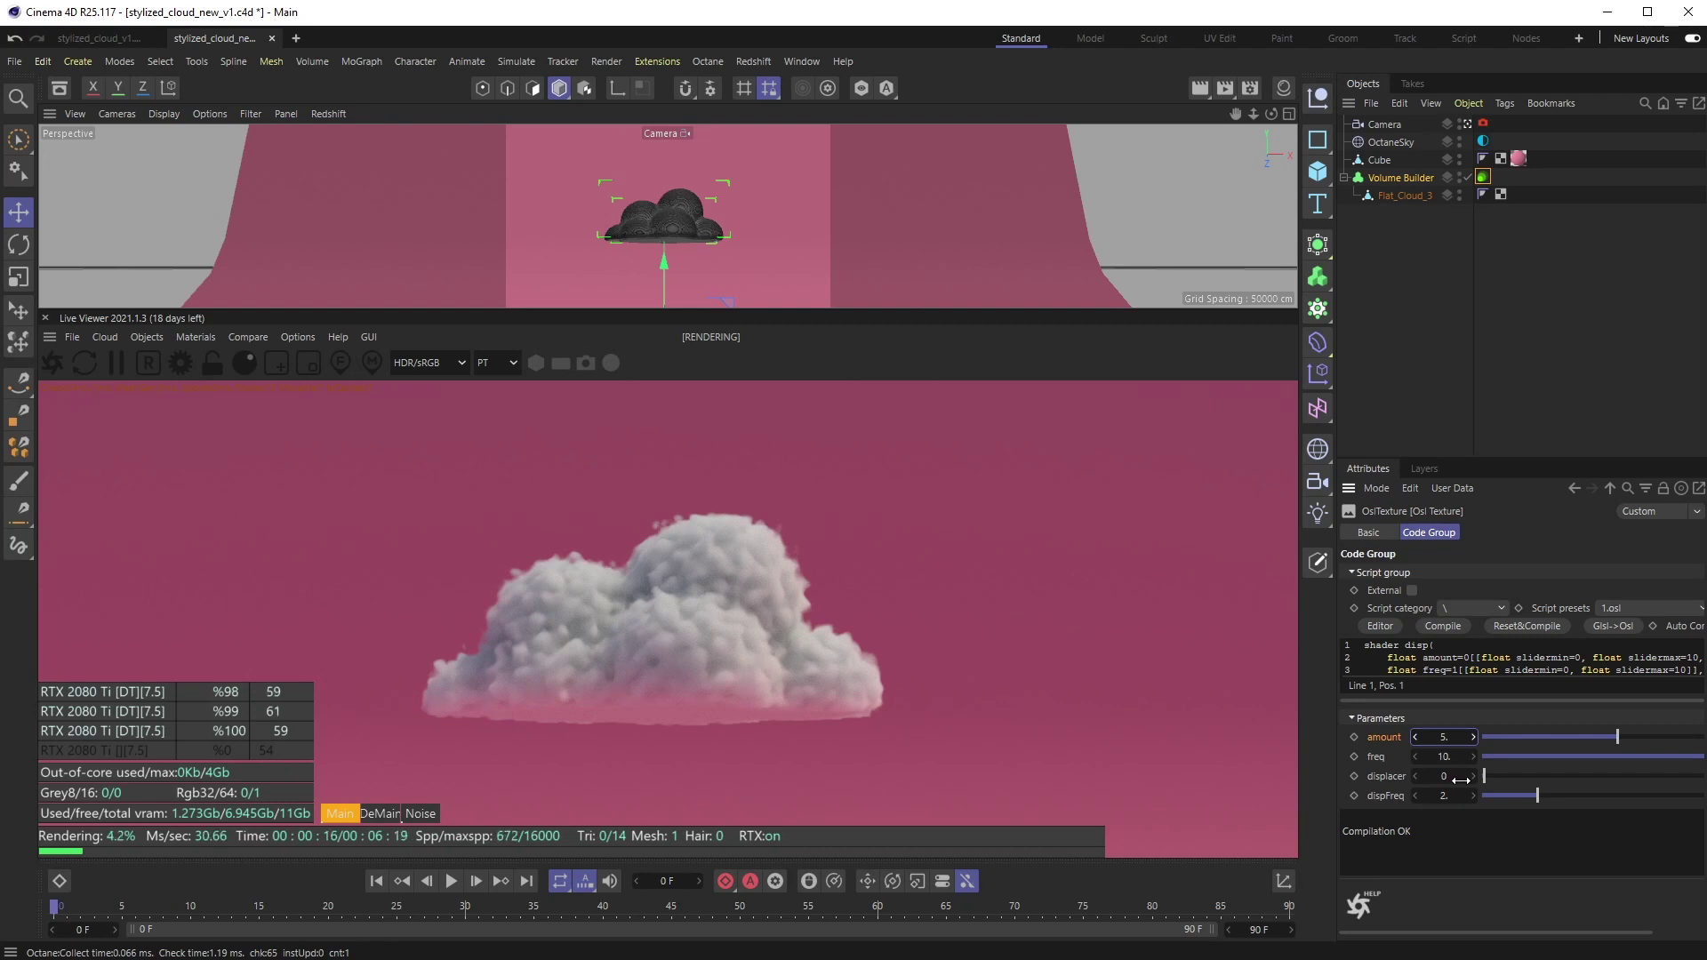
click(1444, 777)
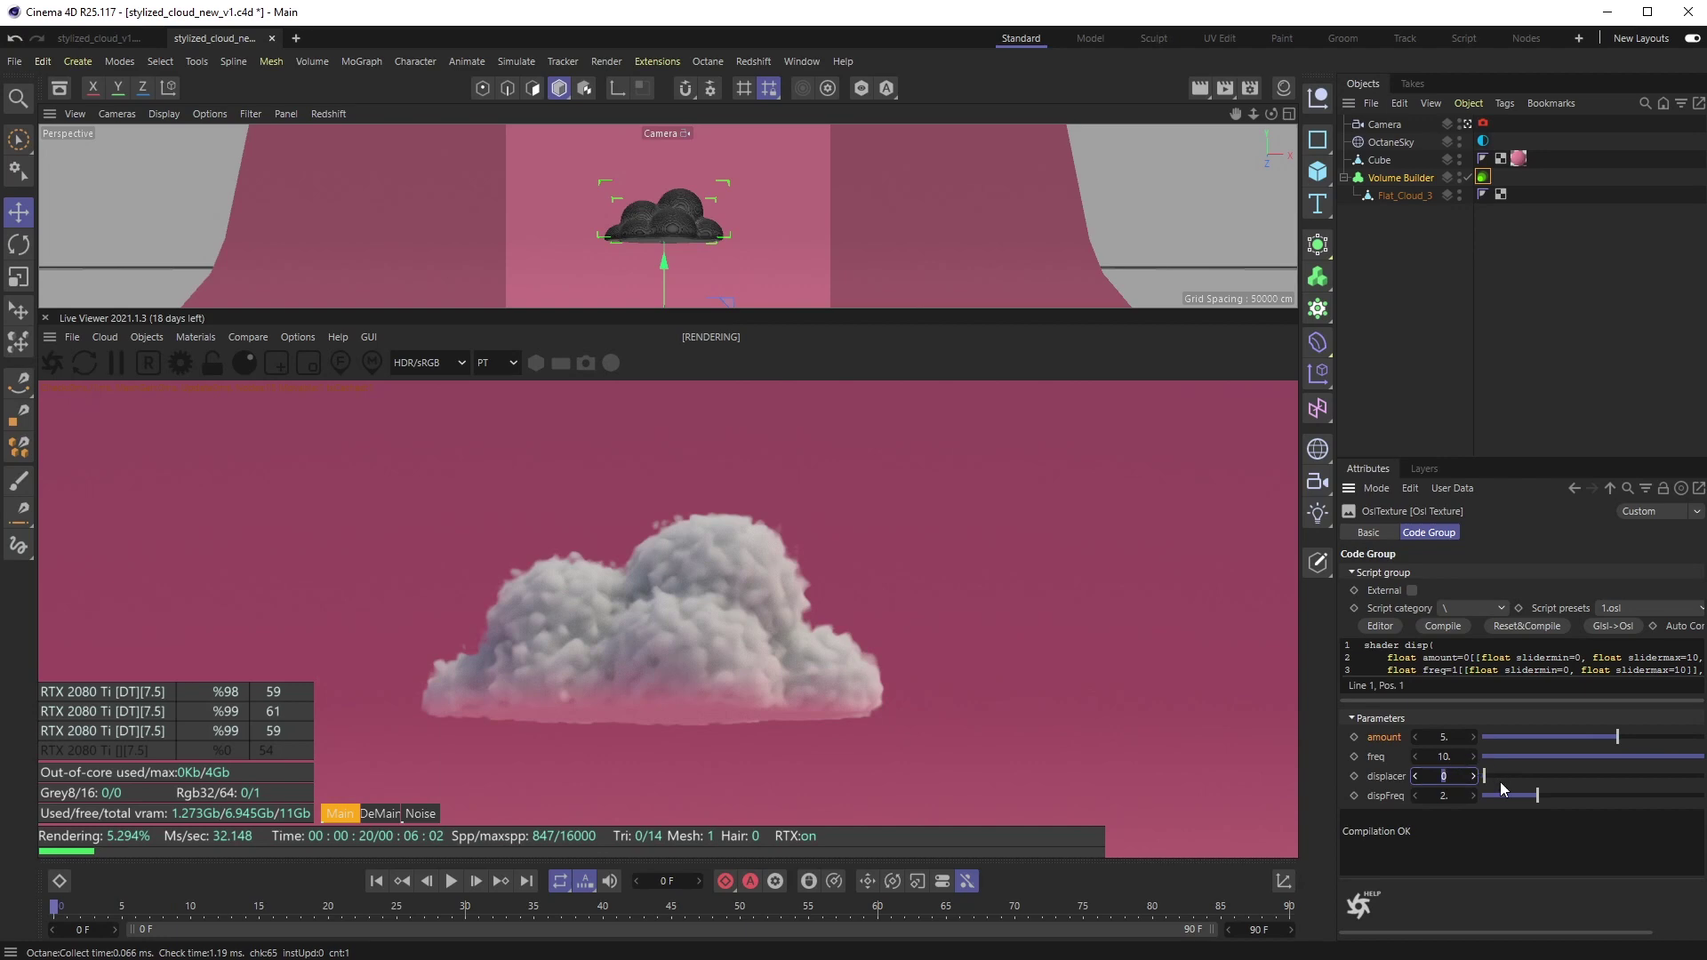
text(1)
key(Return)
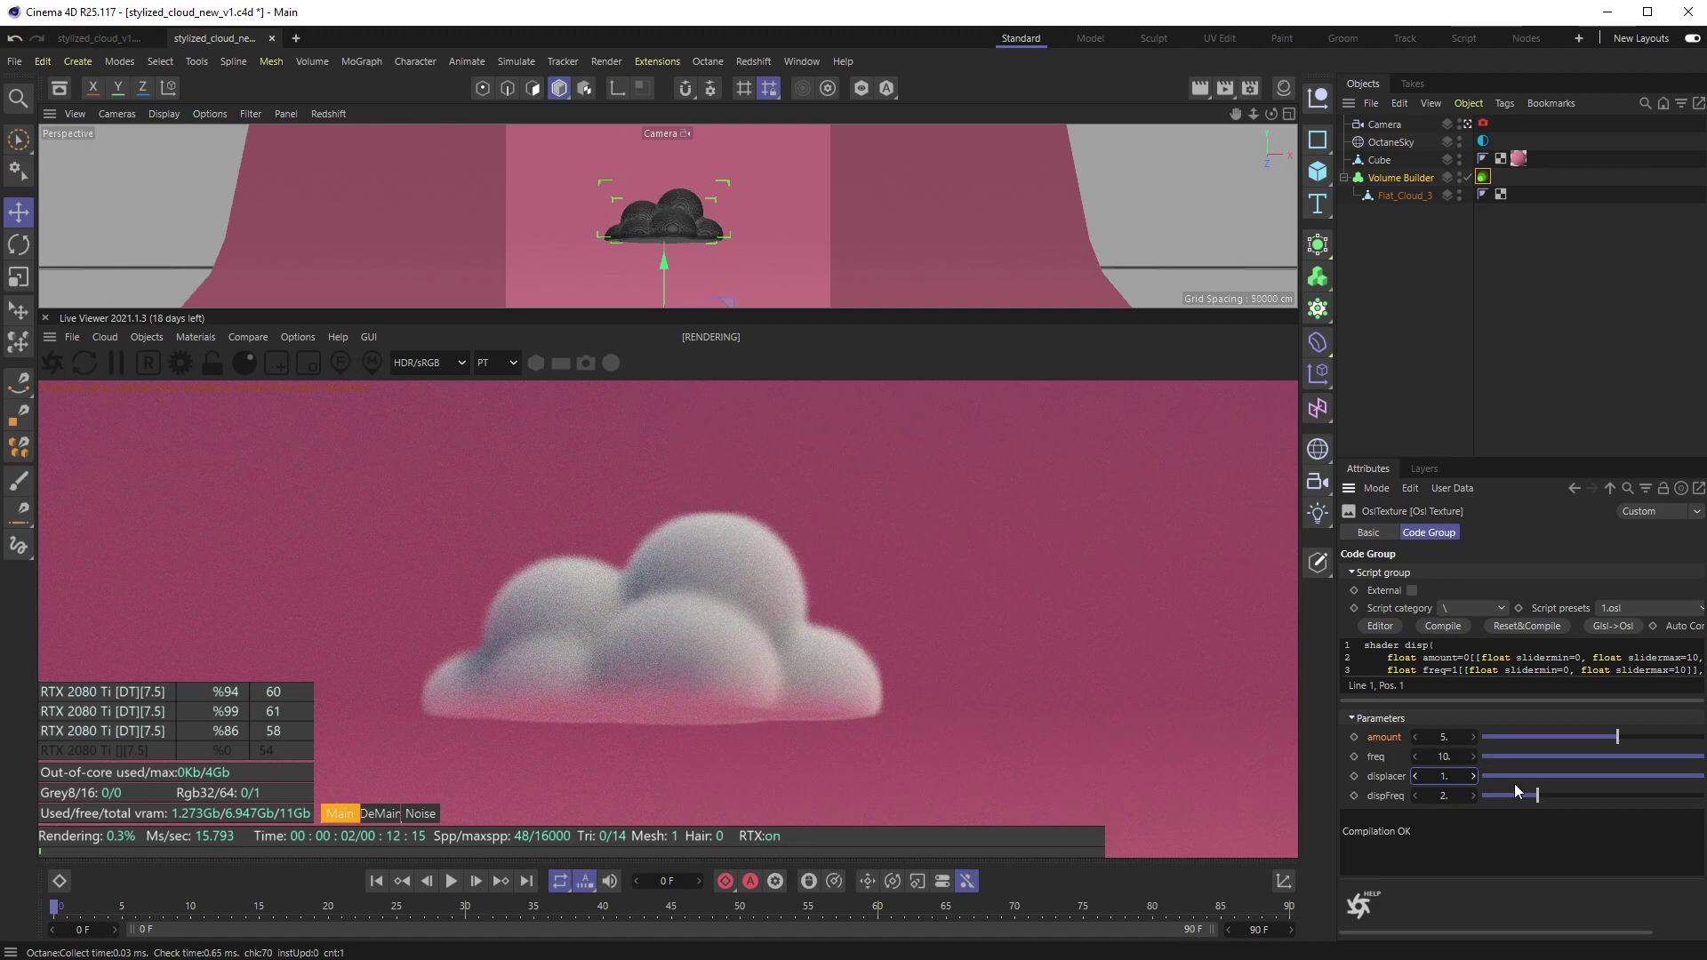
click(1449, 775)
key(BackSpace)
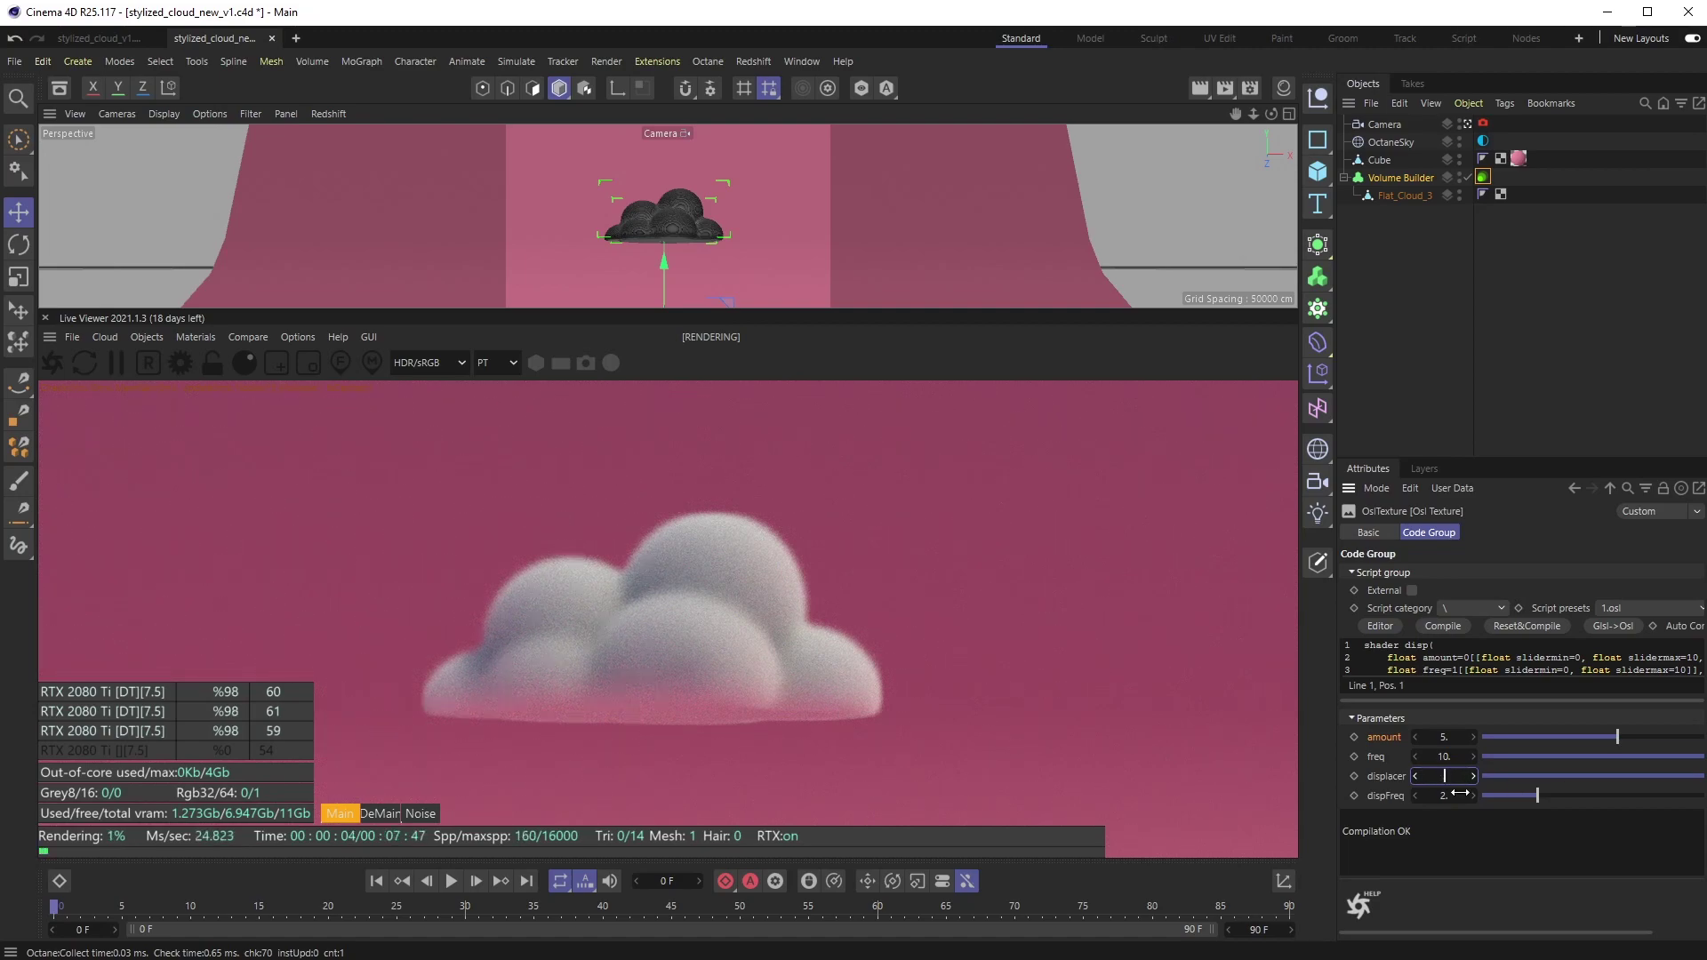
text(0.1)
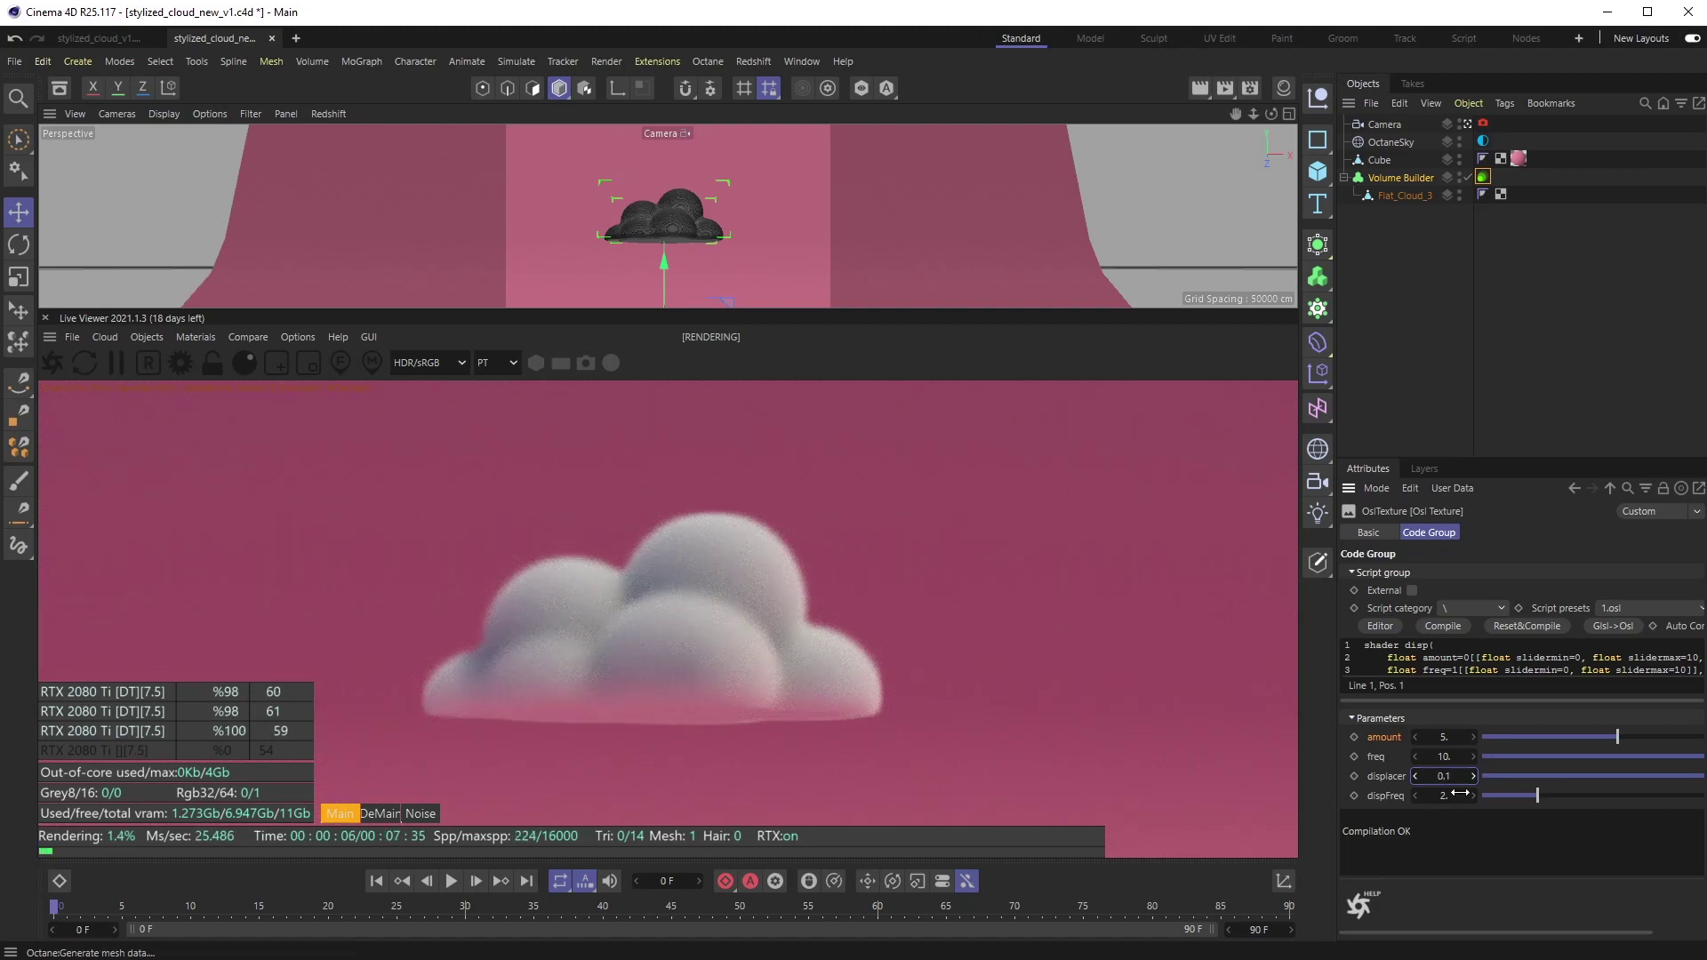
key(Return)
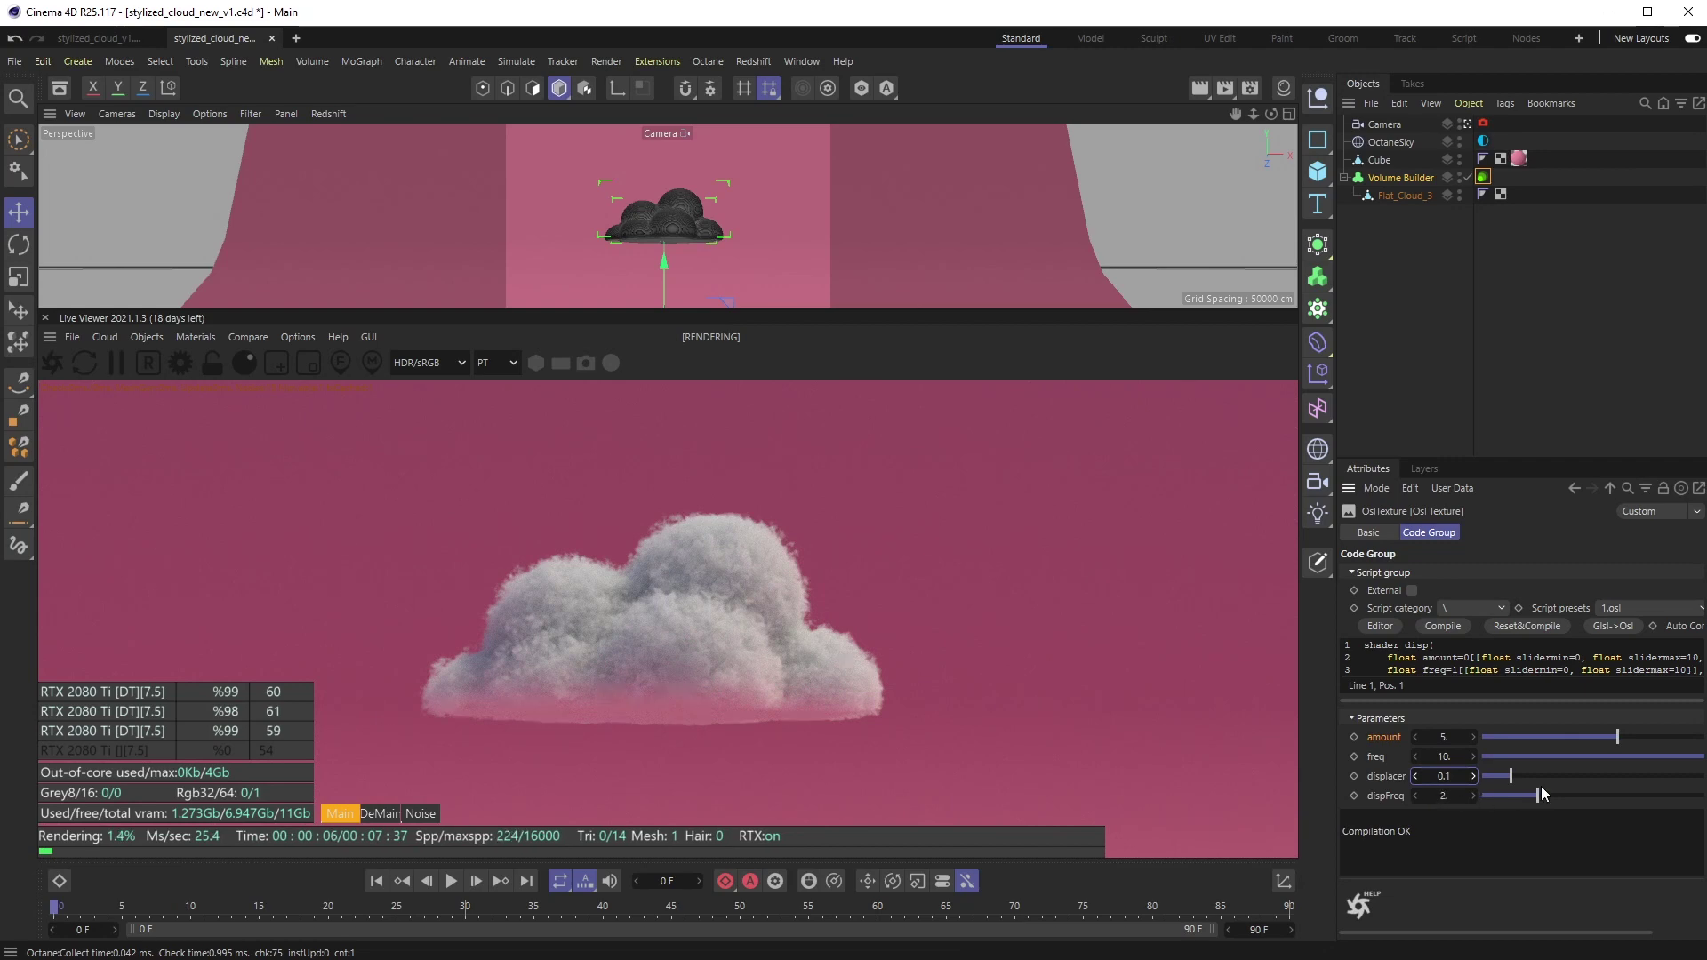
Test dispFreq values from about 3.1 up to 12.4, then settle dispFreq at 5
click(1567, 796)
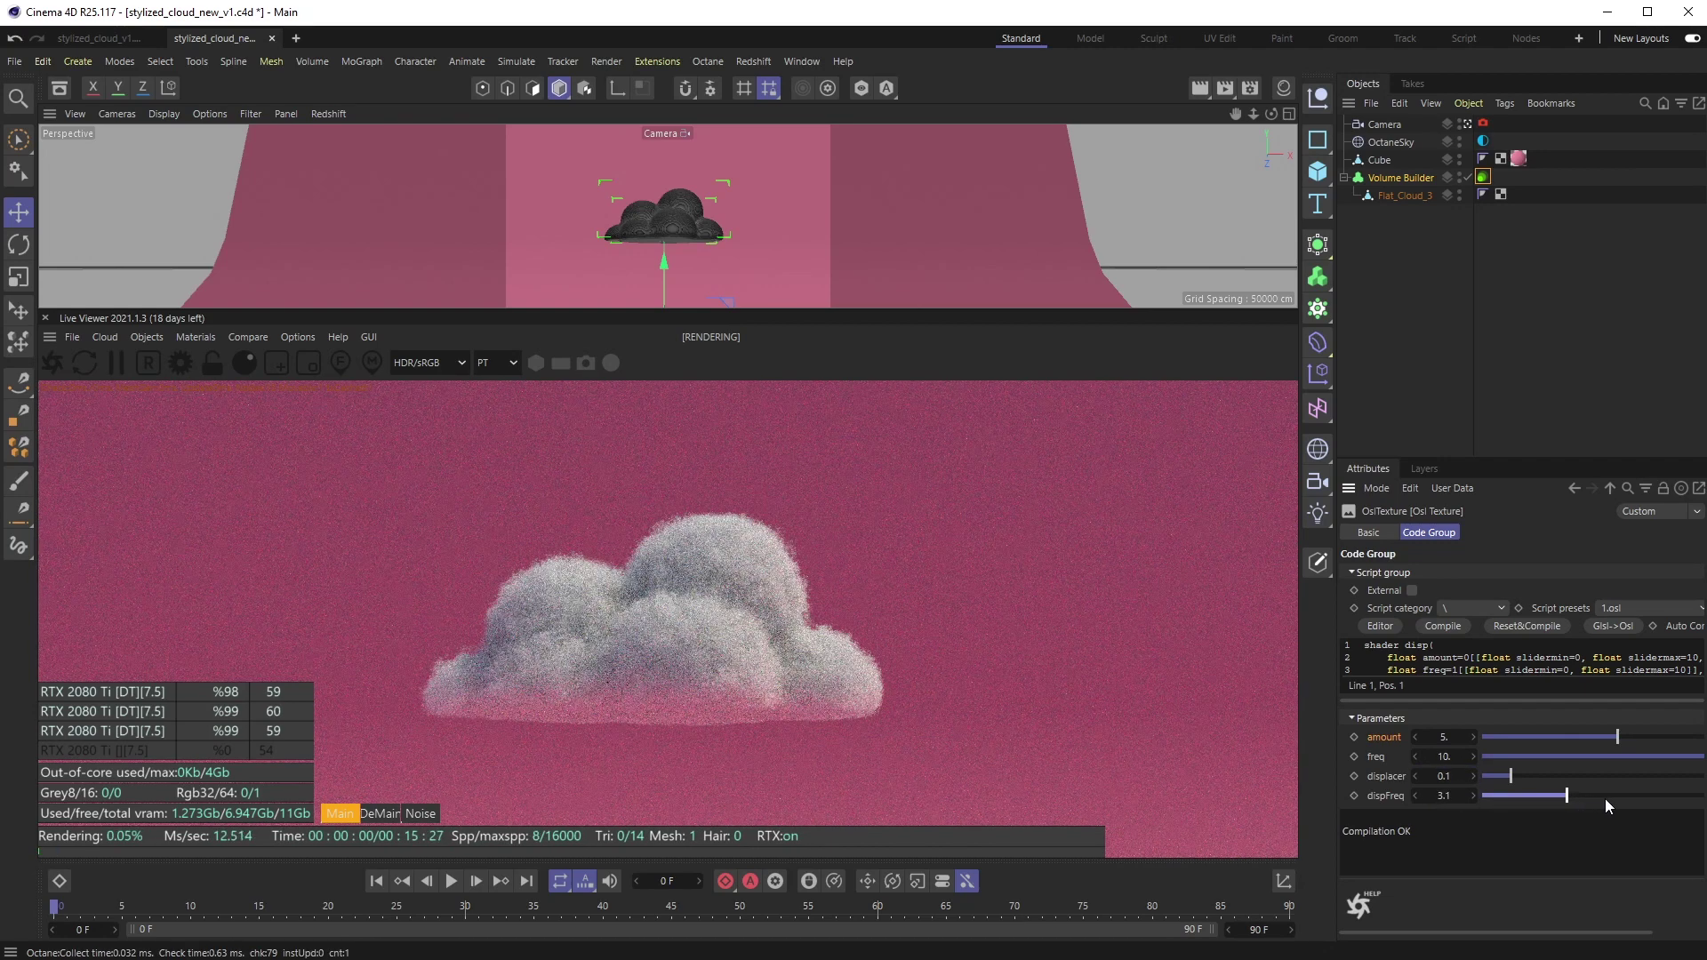
click(1605, 797)
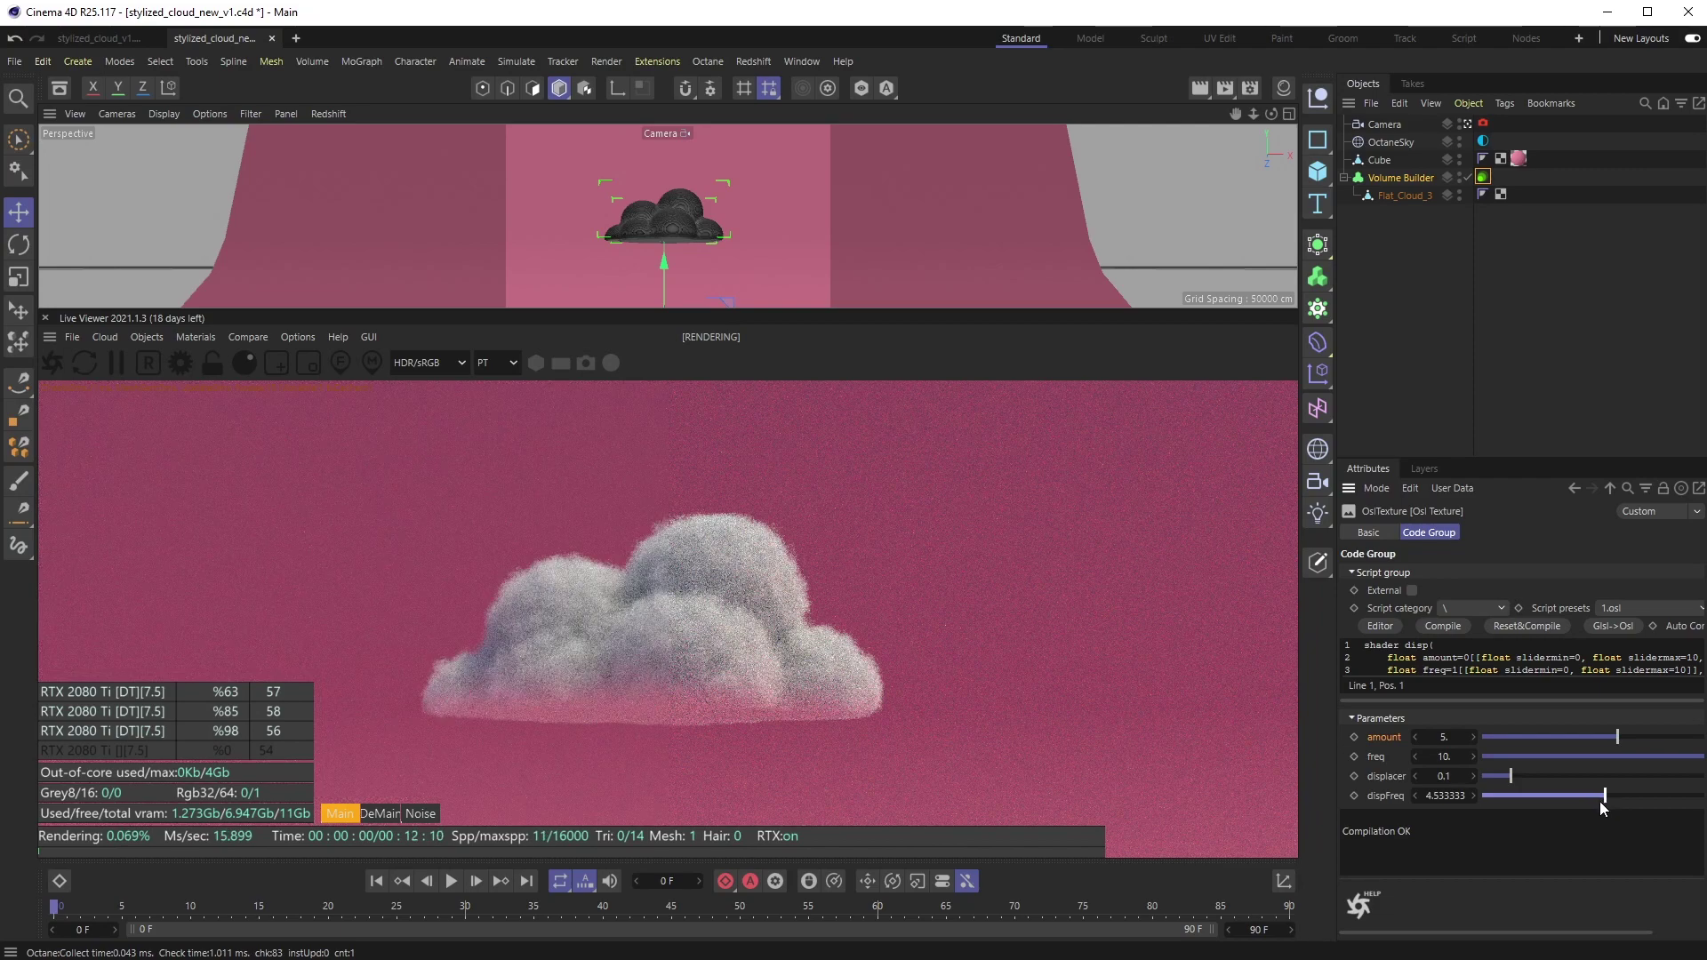
drag(1605, 796, 1706, 796)
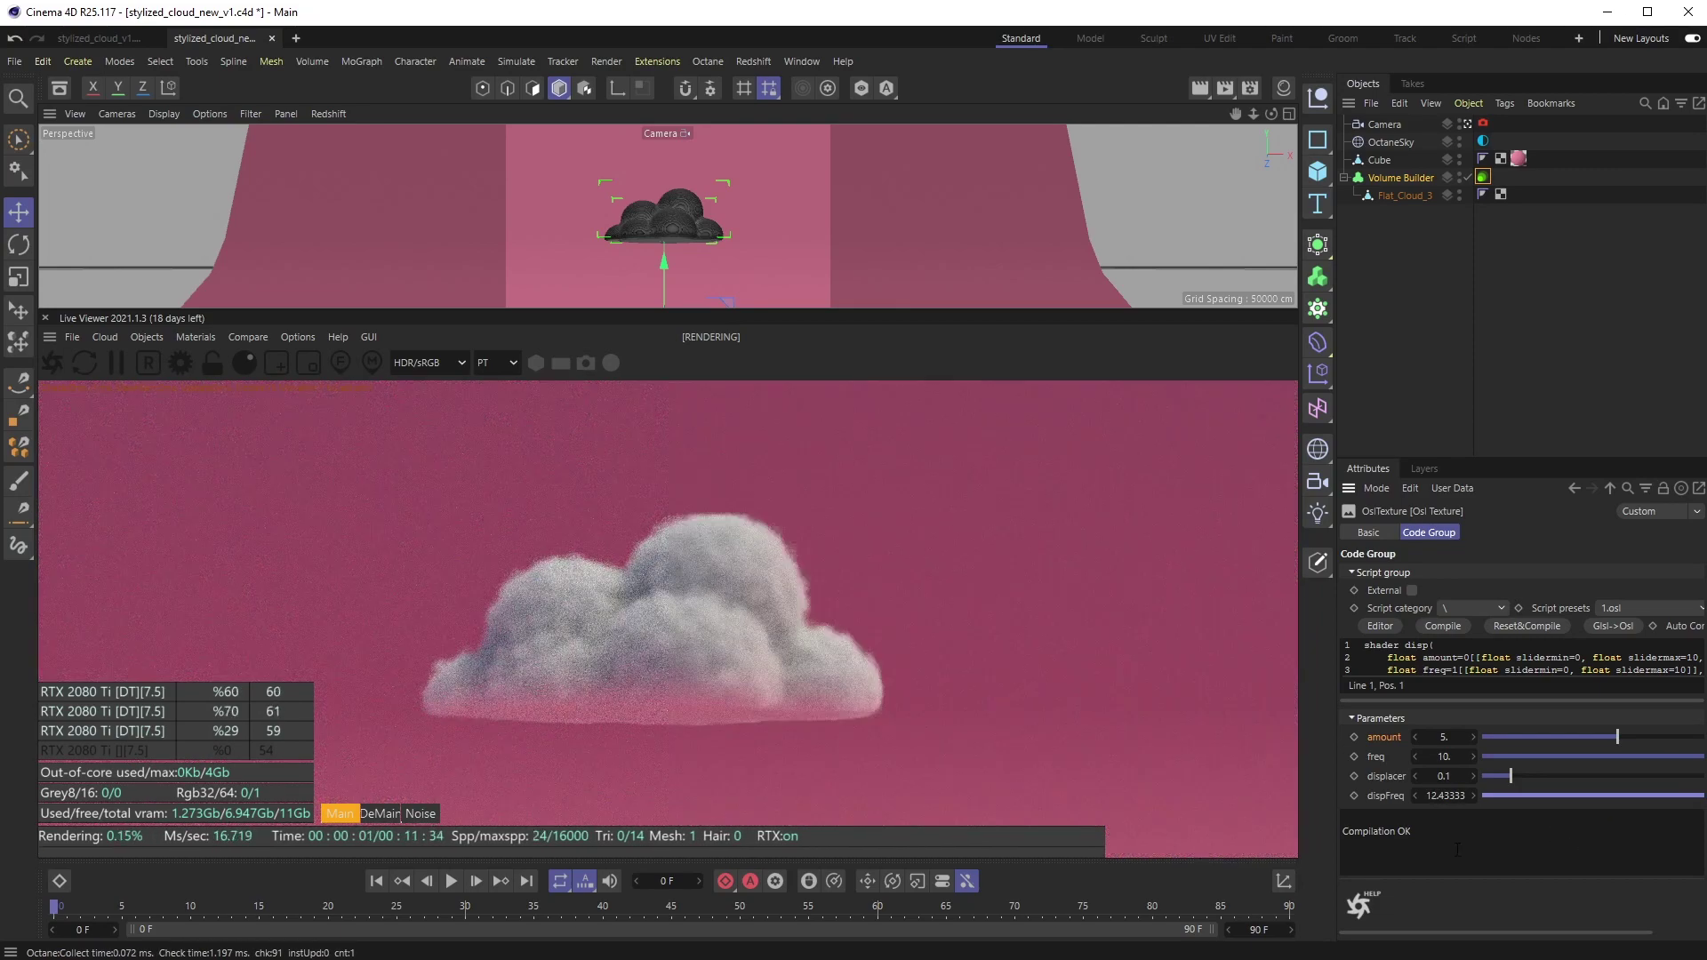
double_click(1445, 796)
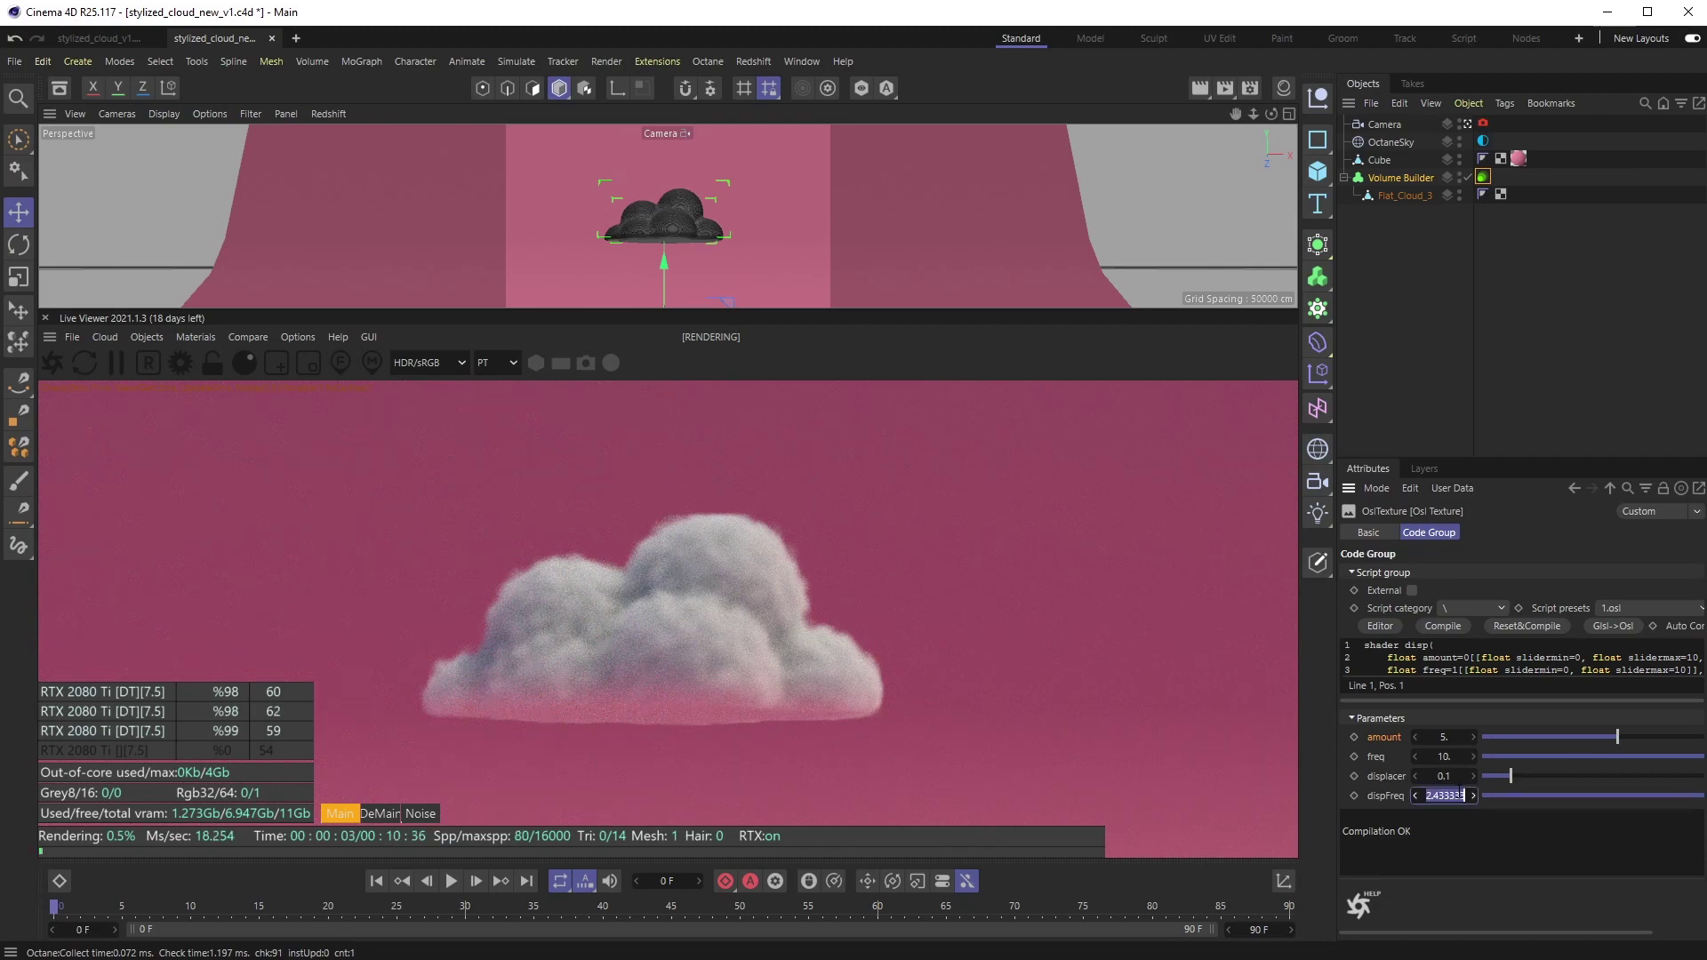
text(5.)
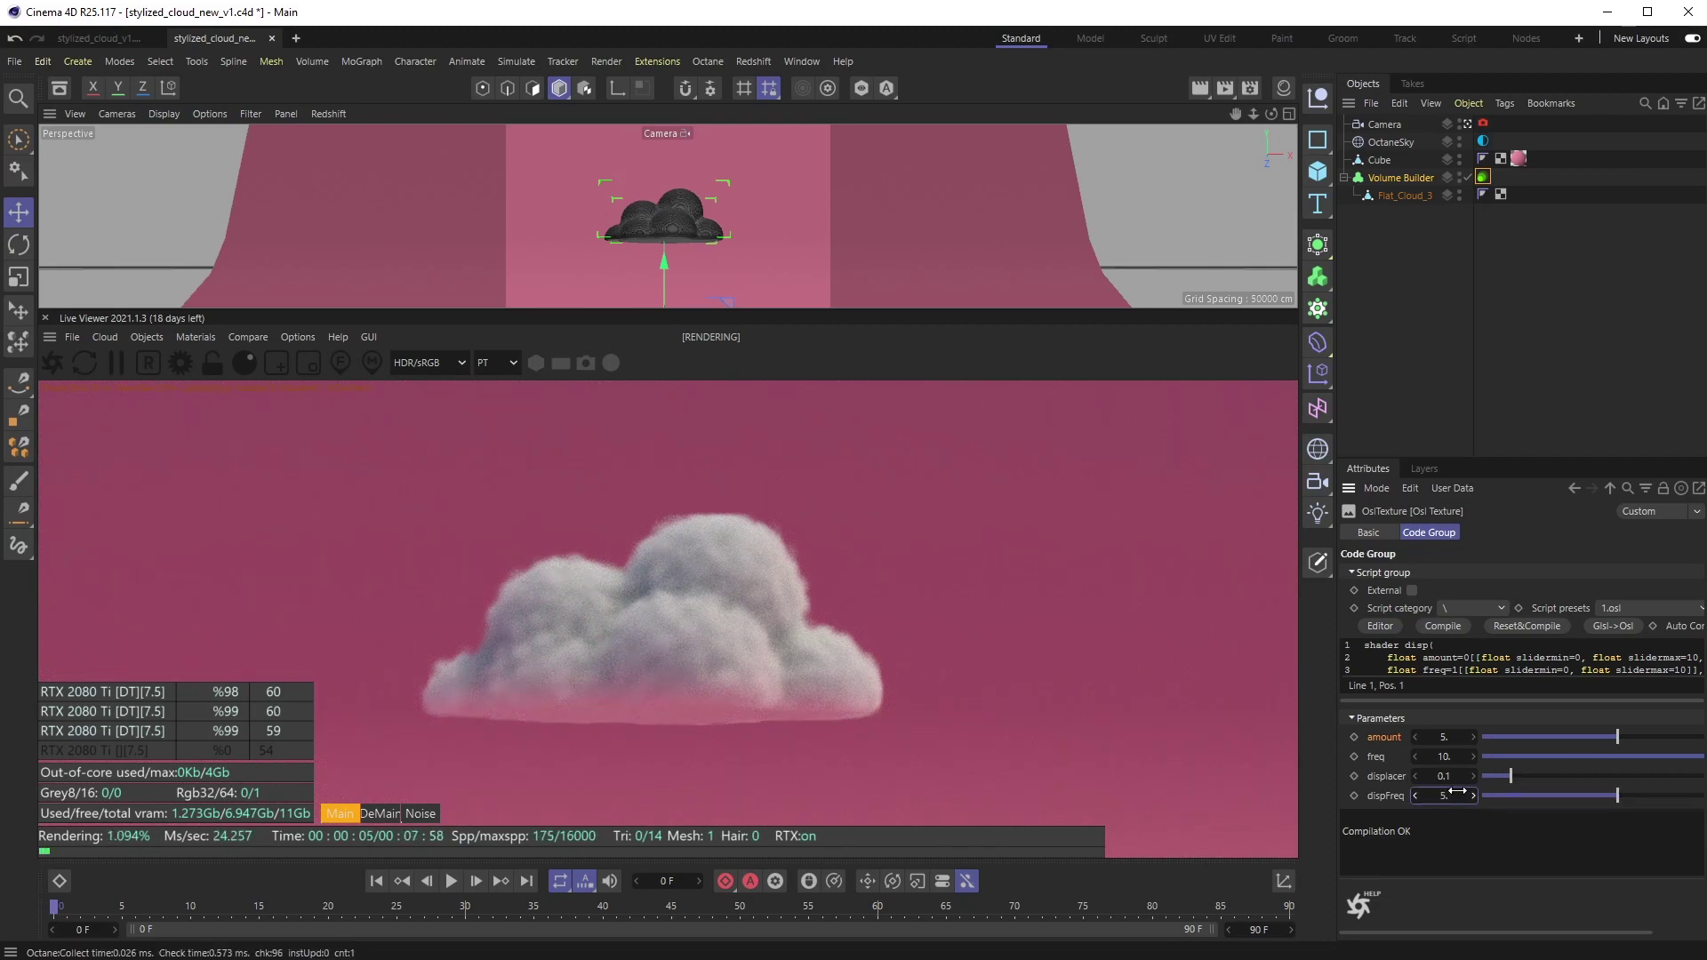
key(Return)
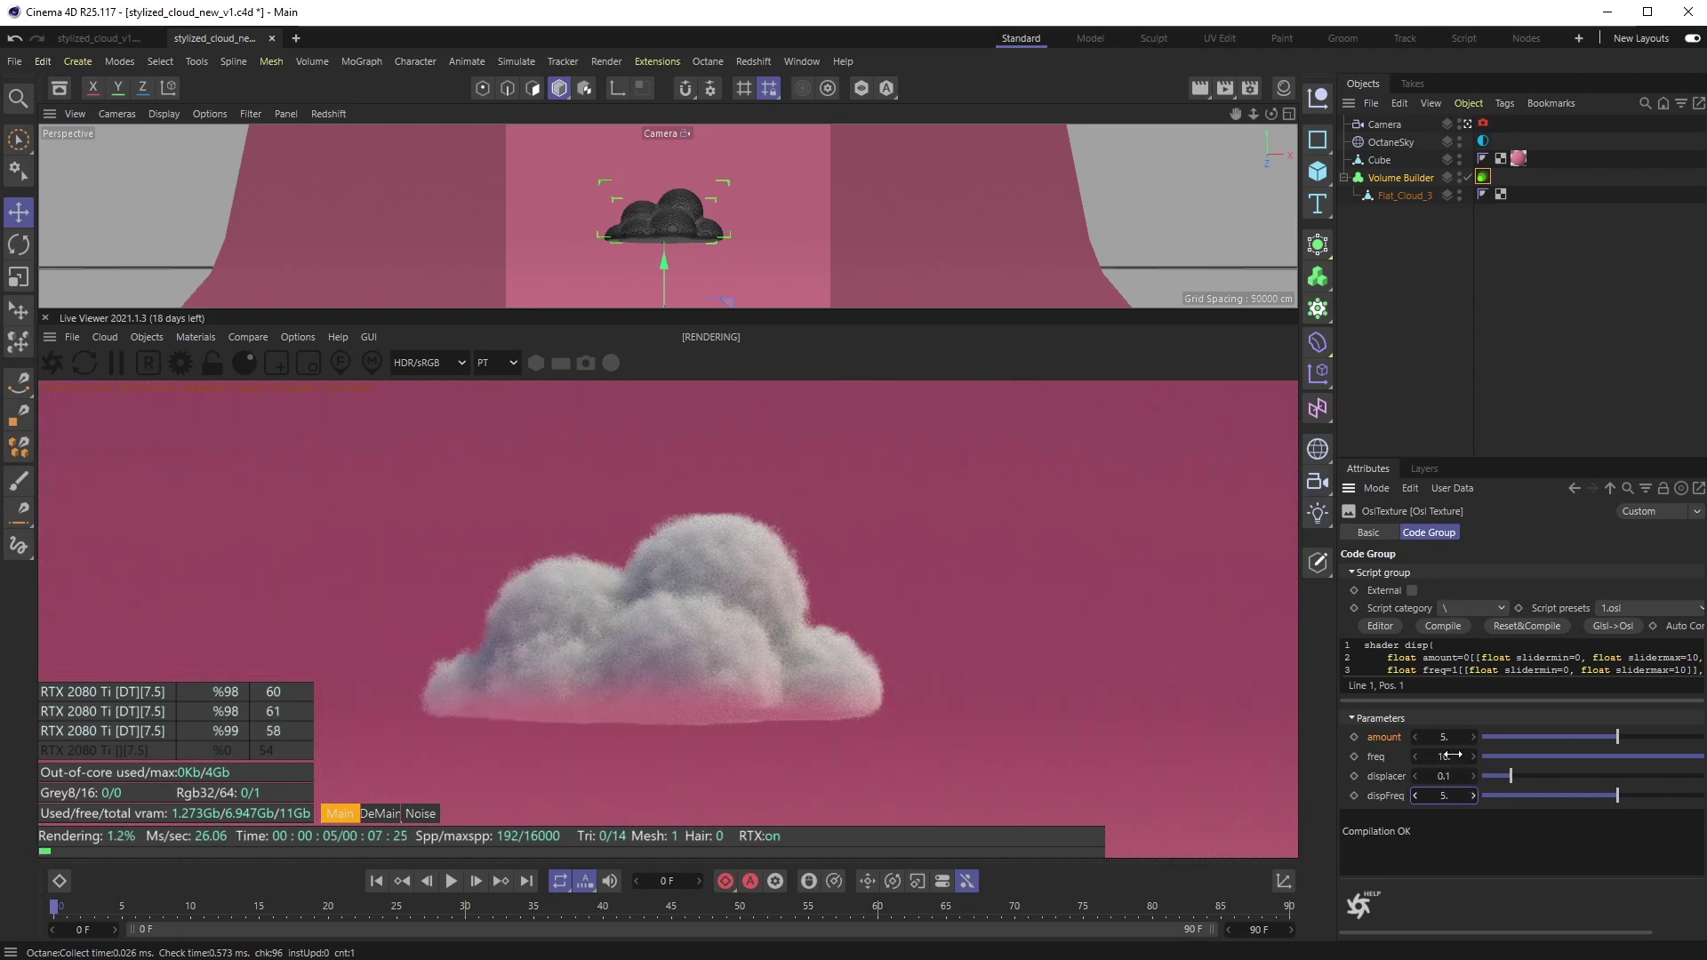
Set the noise freq to 8 and check the denser cloud
click(1452, 755)
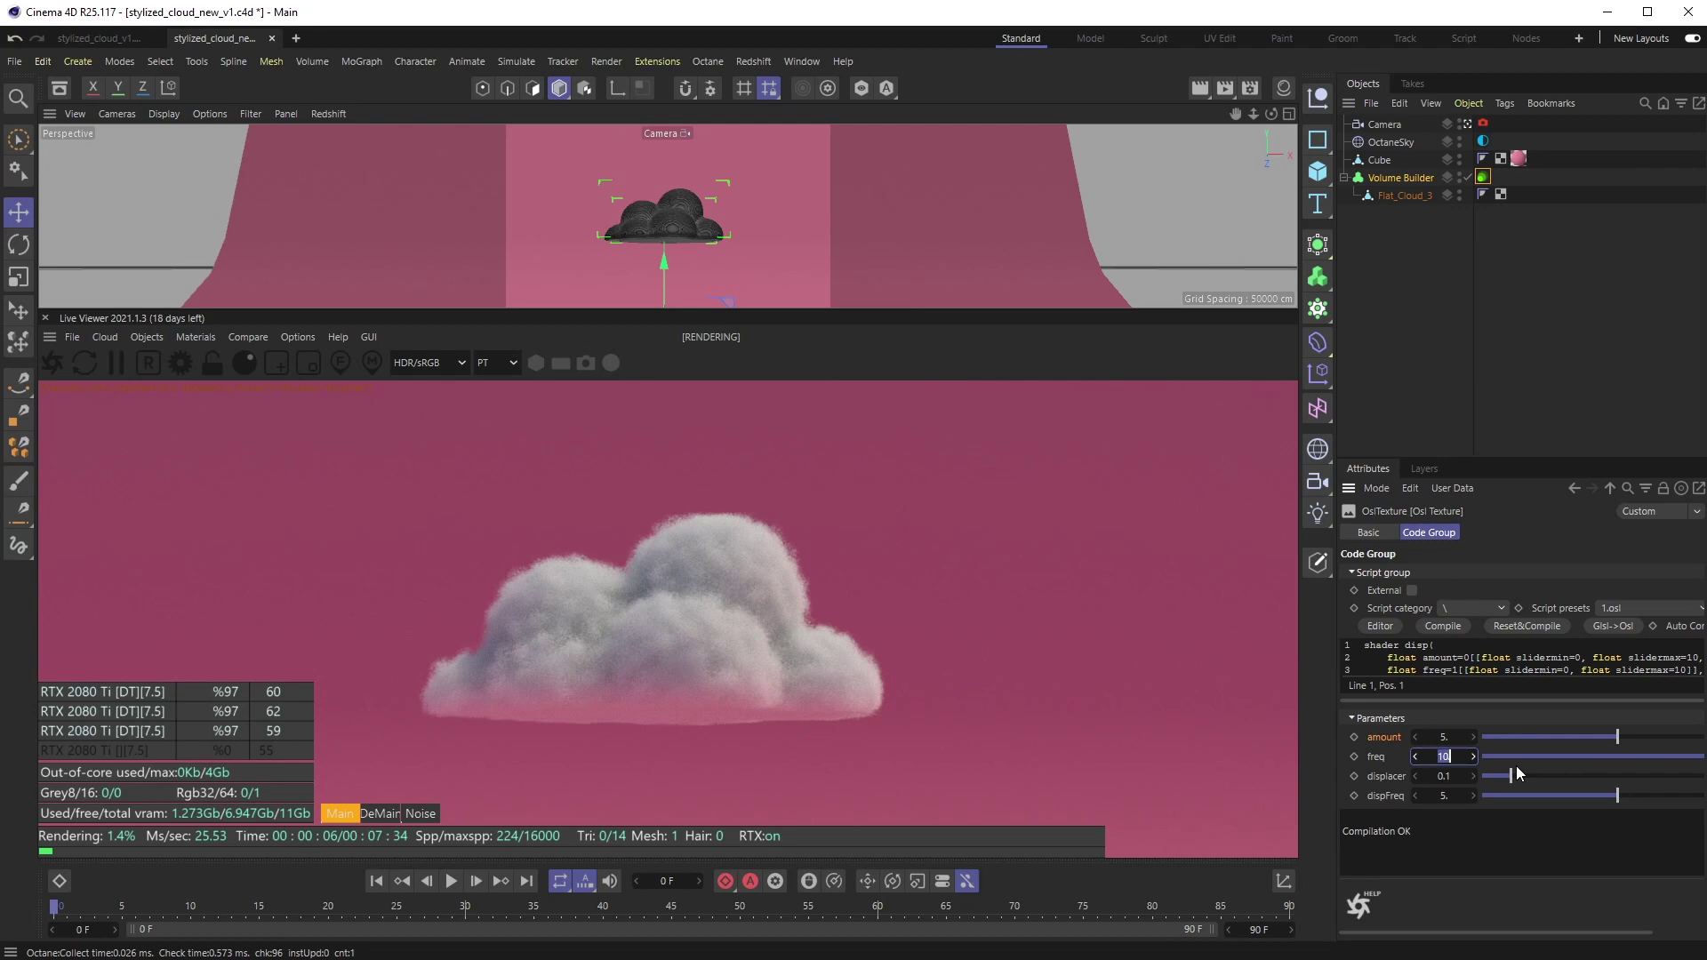
text(8)
key(Return)
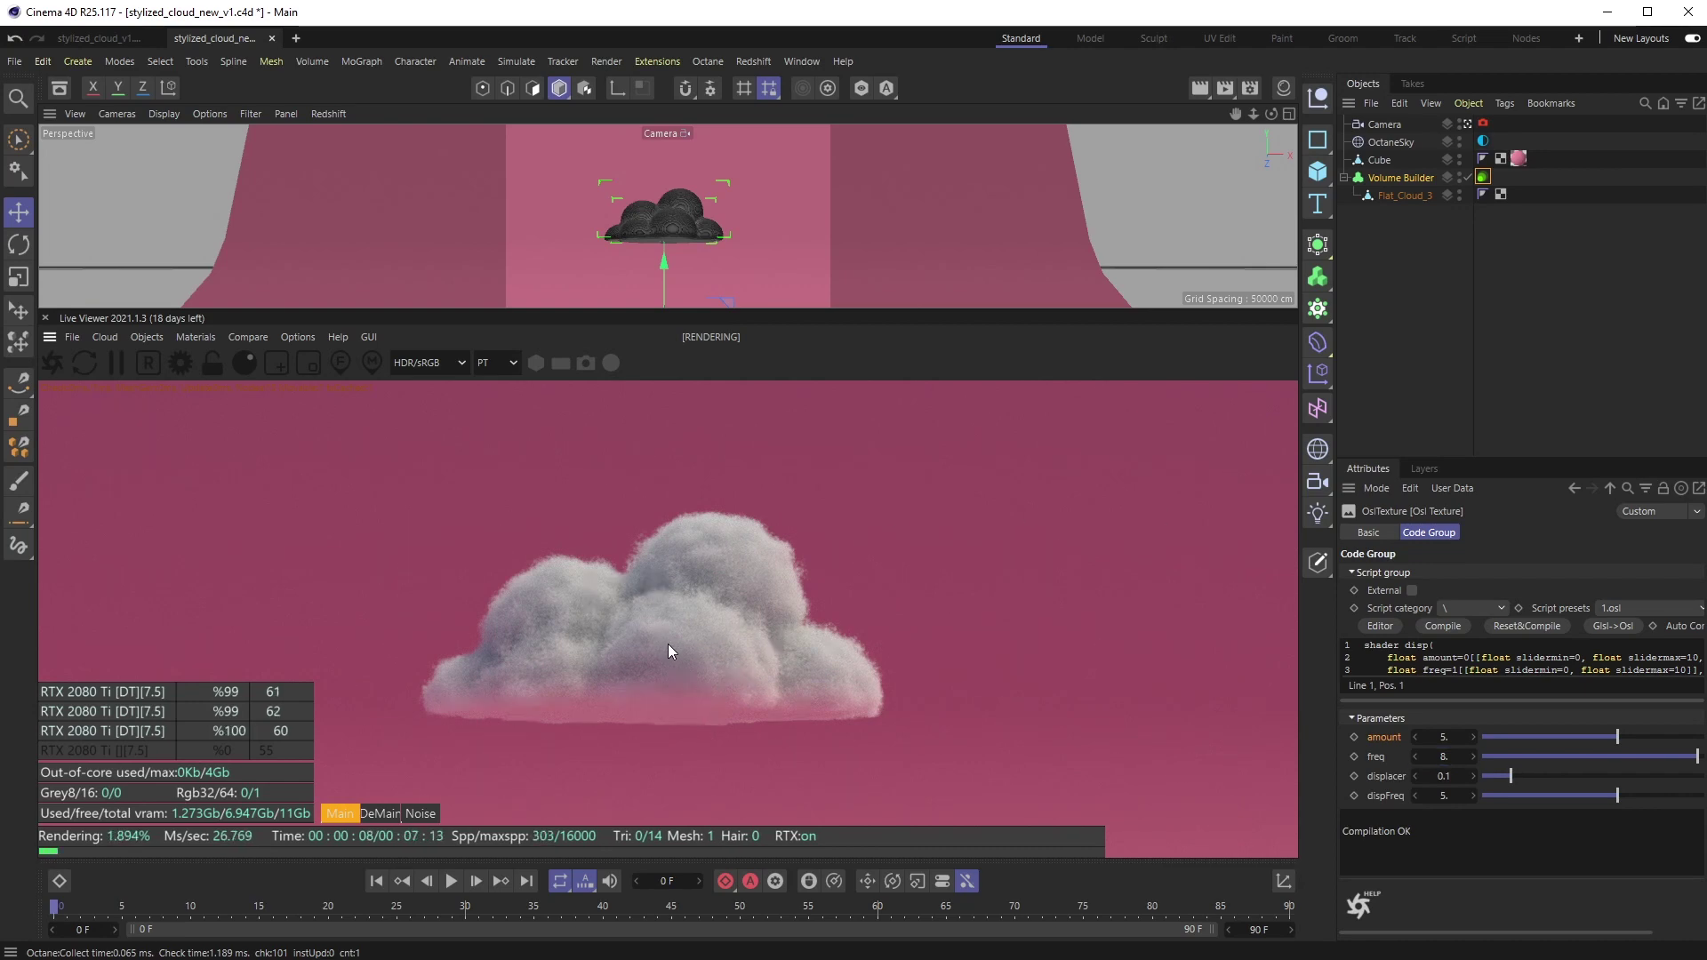
drag(669, 644, 590, 496)
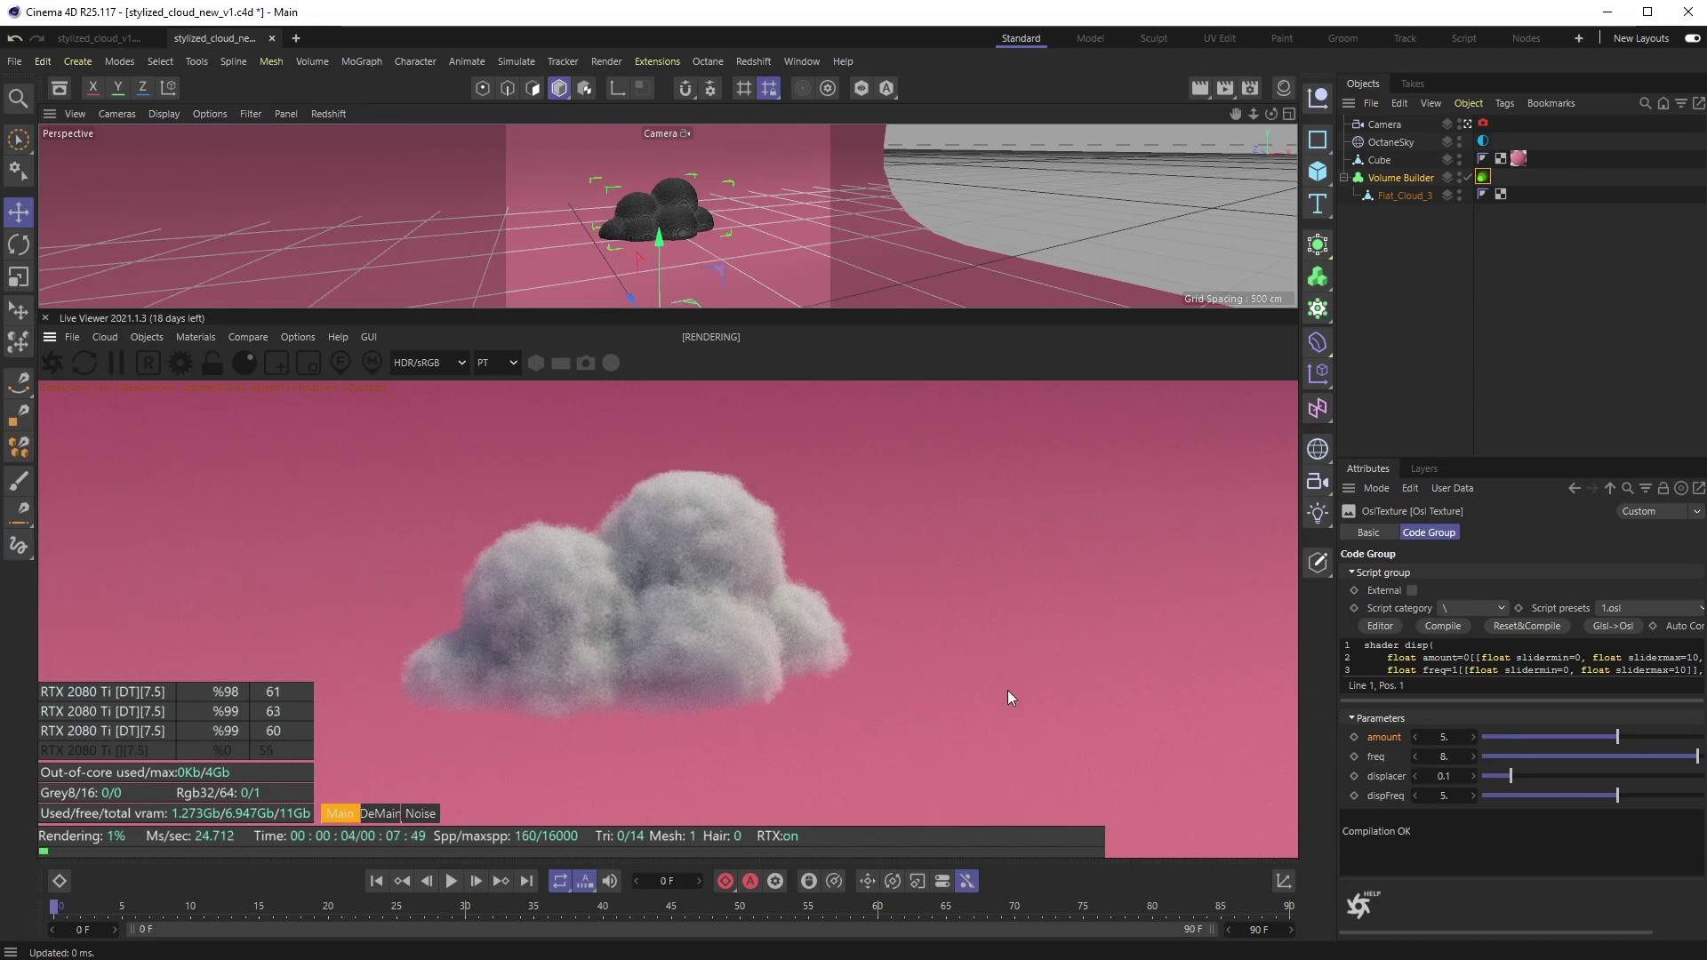
Orbit around the fluffy cloud from several angles, then open the THT_Cloud_Pack_1.0 preset library
drag(1006, 691, 787, 623)
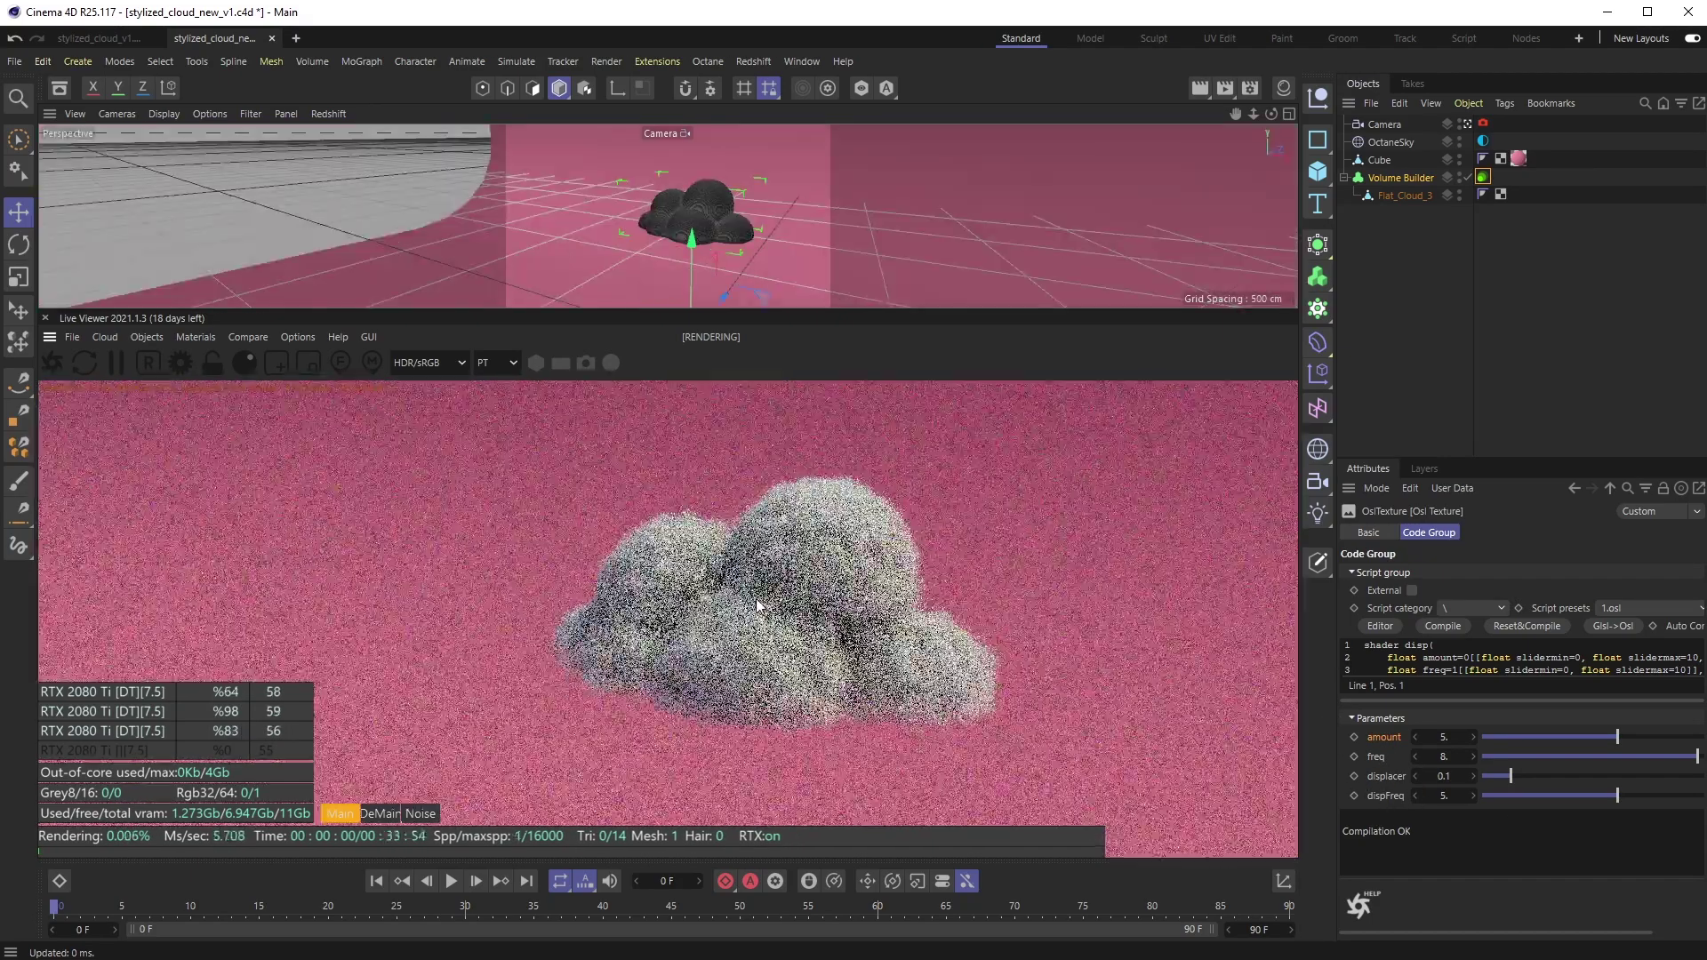
drag(756, 606, 828, 578)
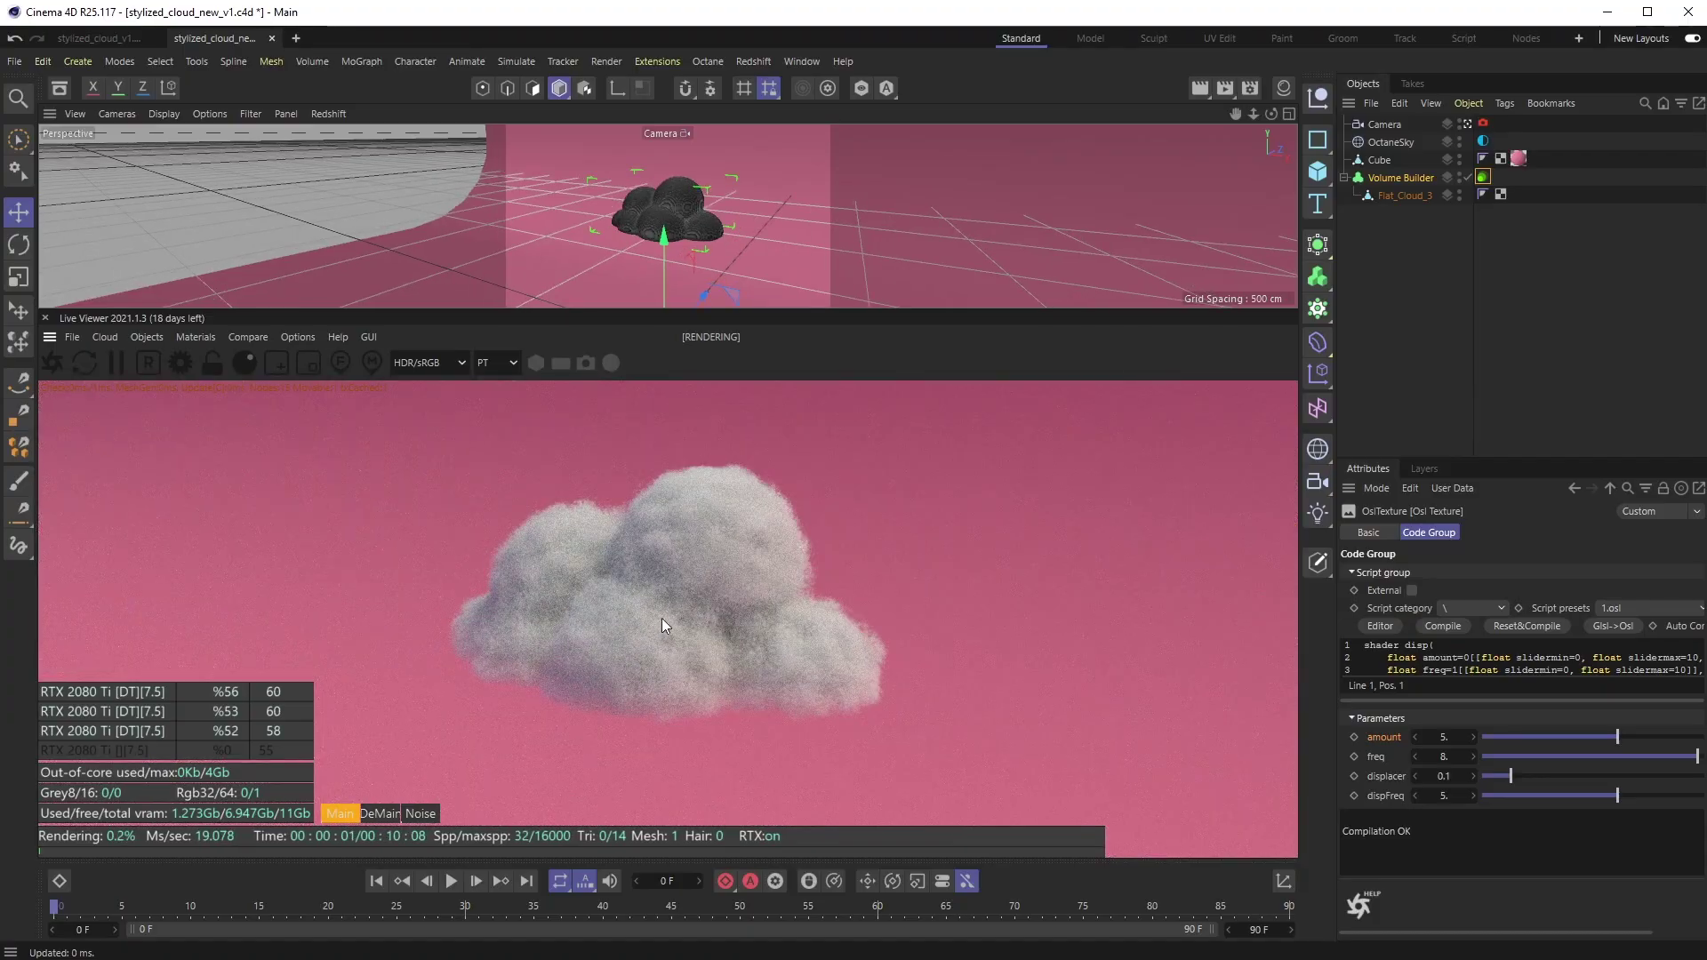
drag(662, 618, 781, 570)
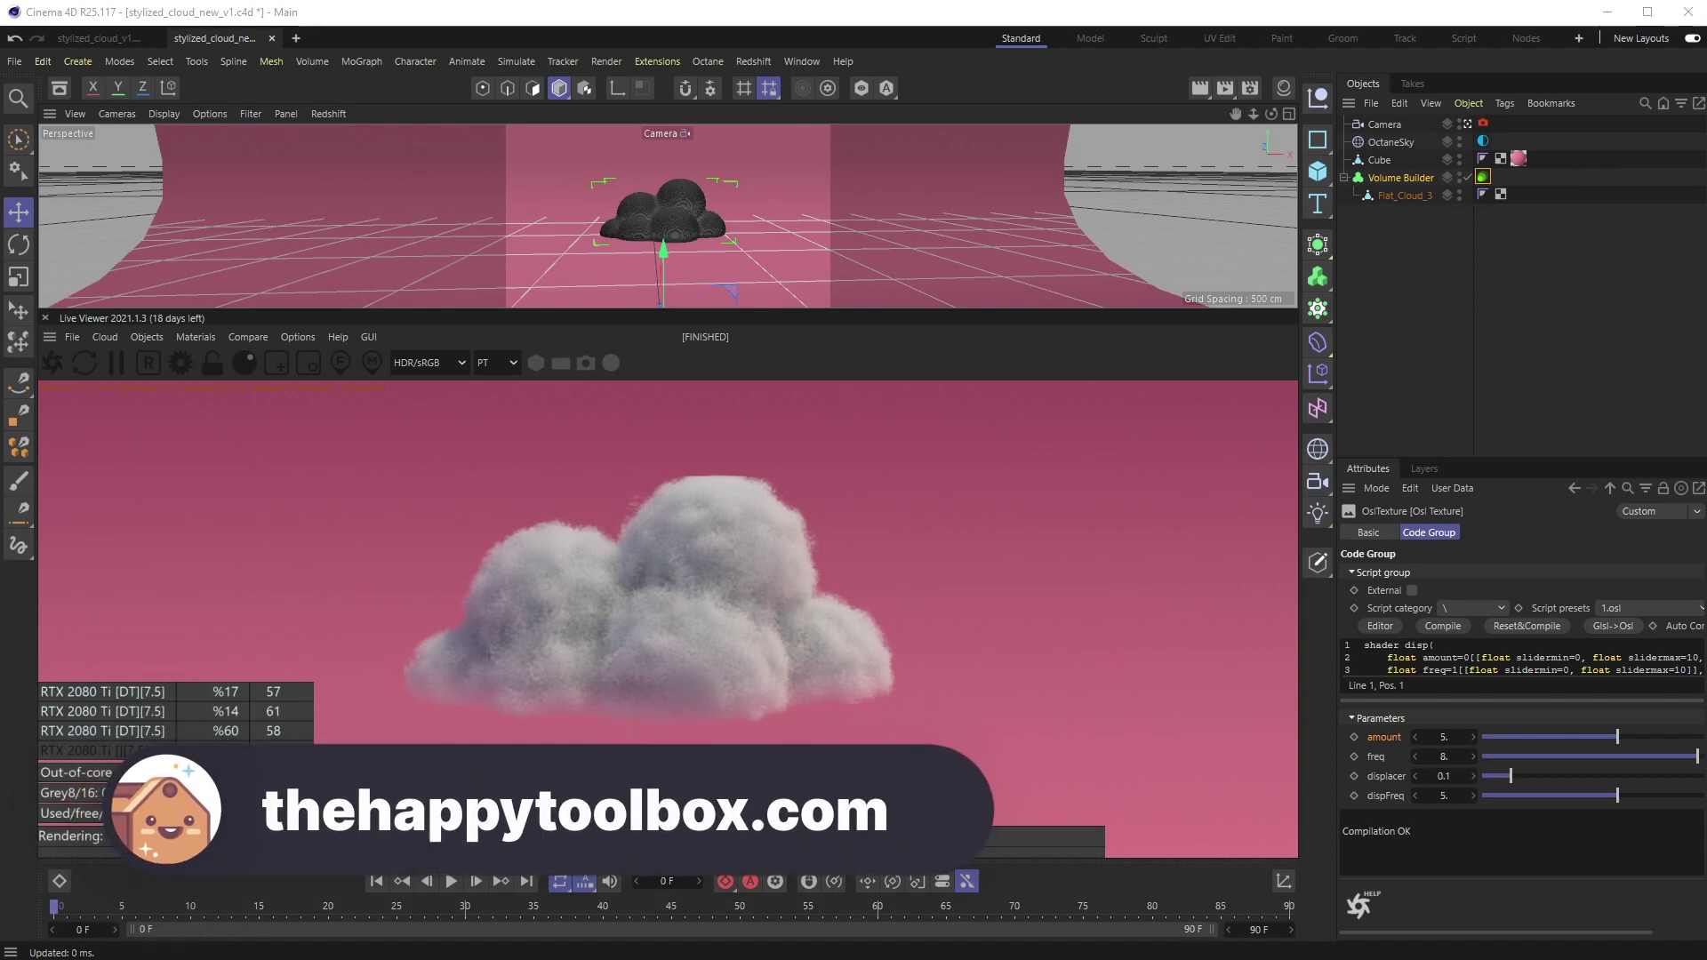
click(59, 88)
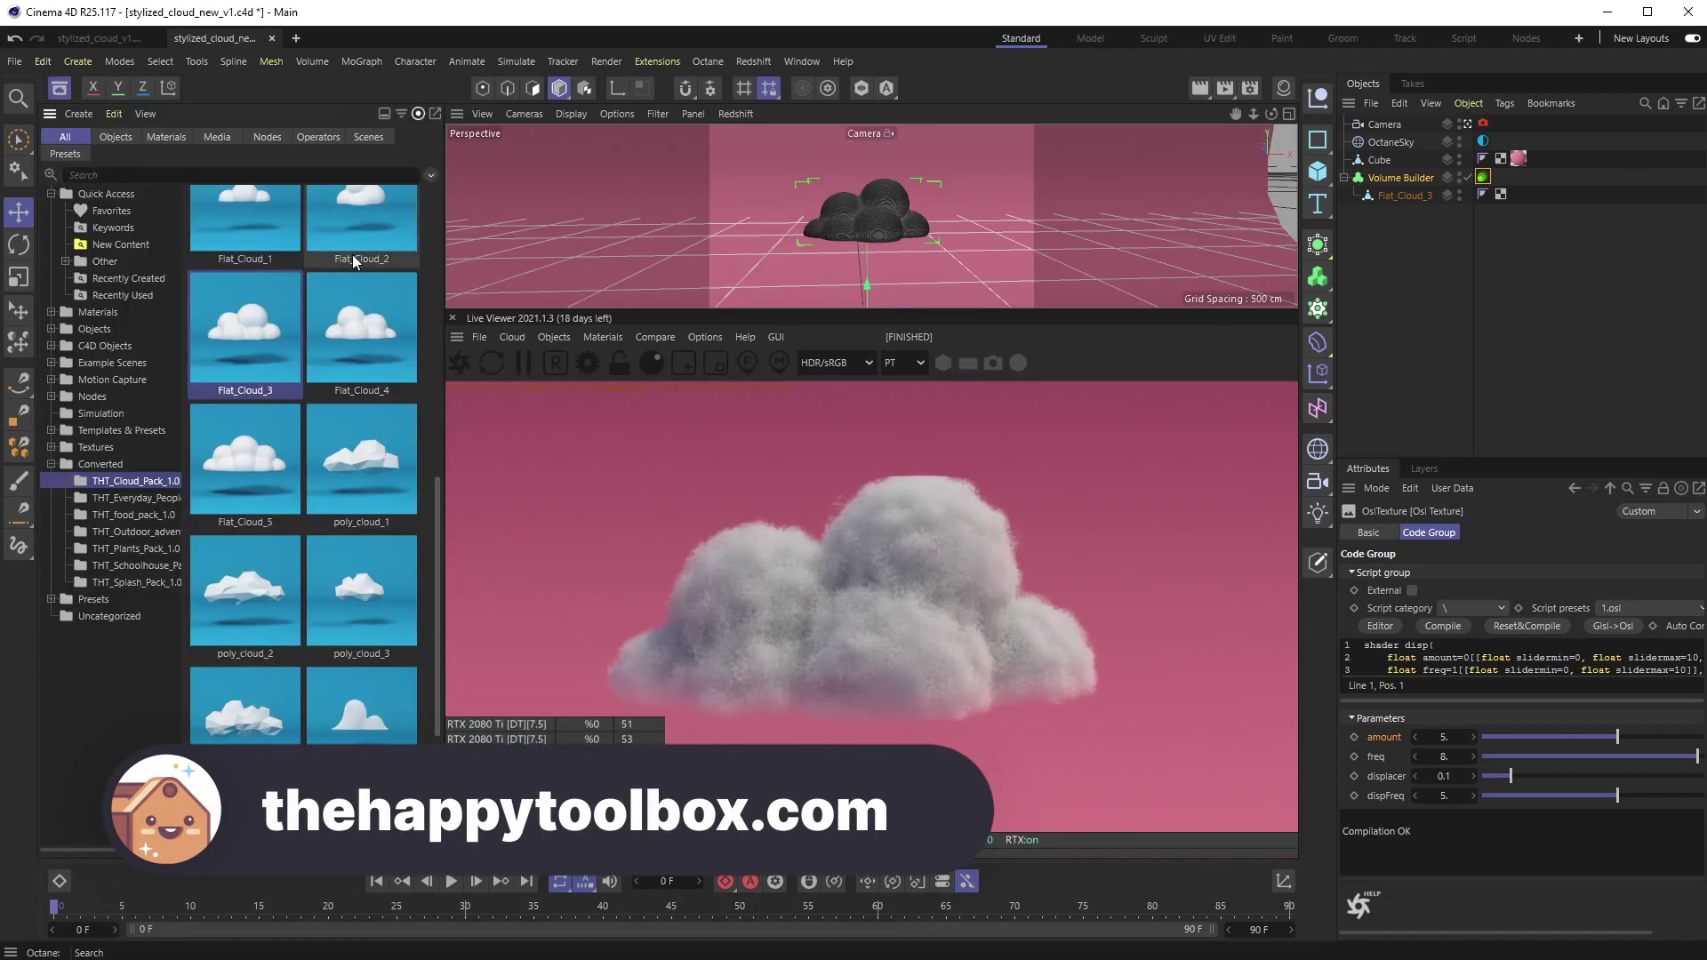